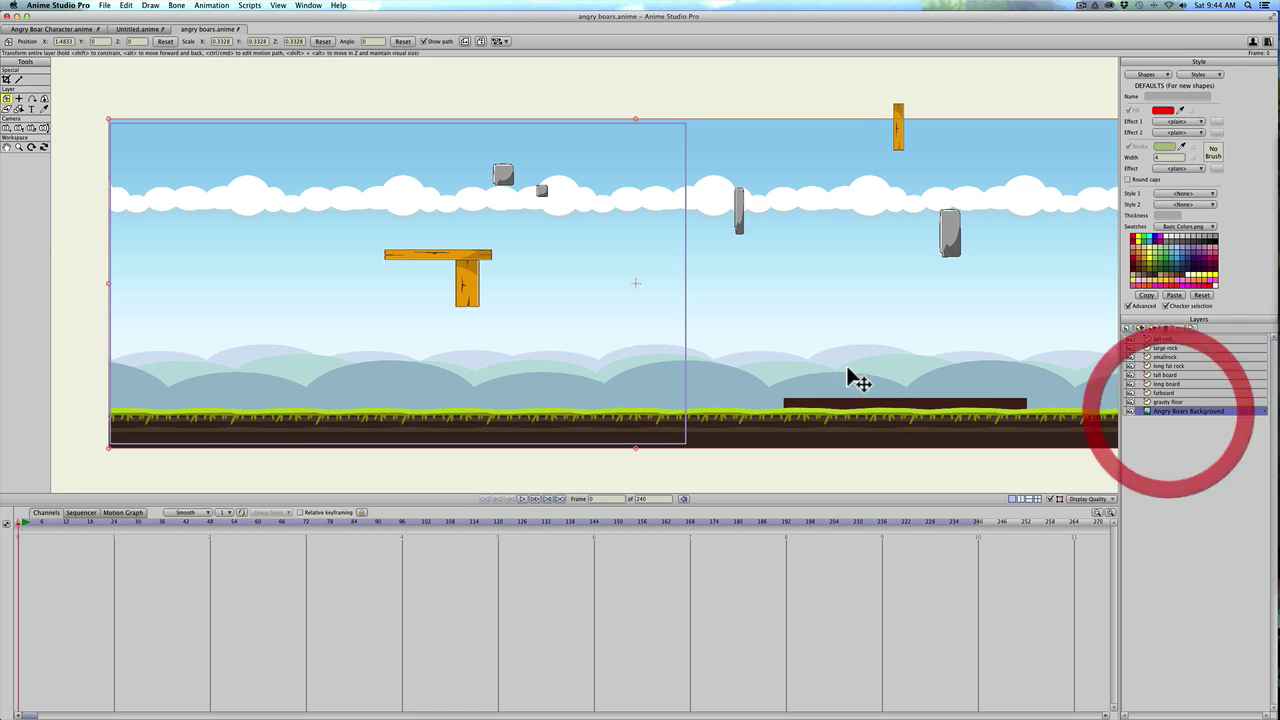
Put the tall rock layer into a new group folder using Group with Selection.
{"action": "left_click_drag", "start_coordinate": [817, 398], "coordinate": [829, 375]}
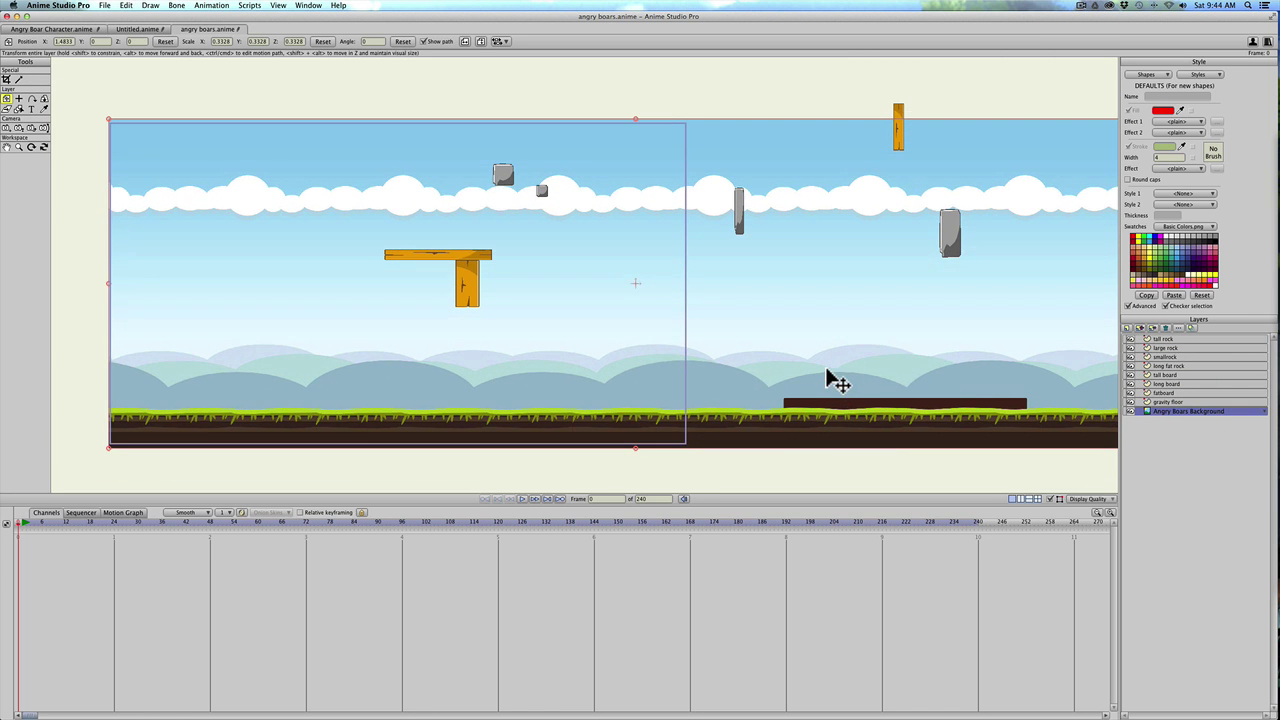
{"action": "left_click", "coordinate": [1160, 339]}
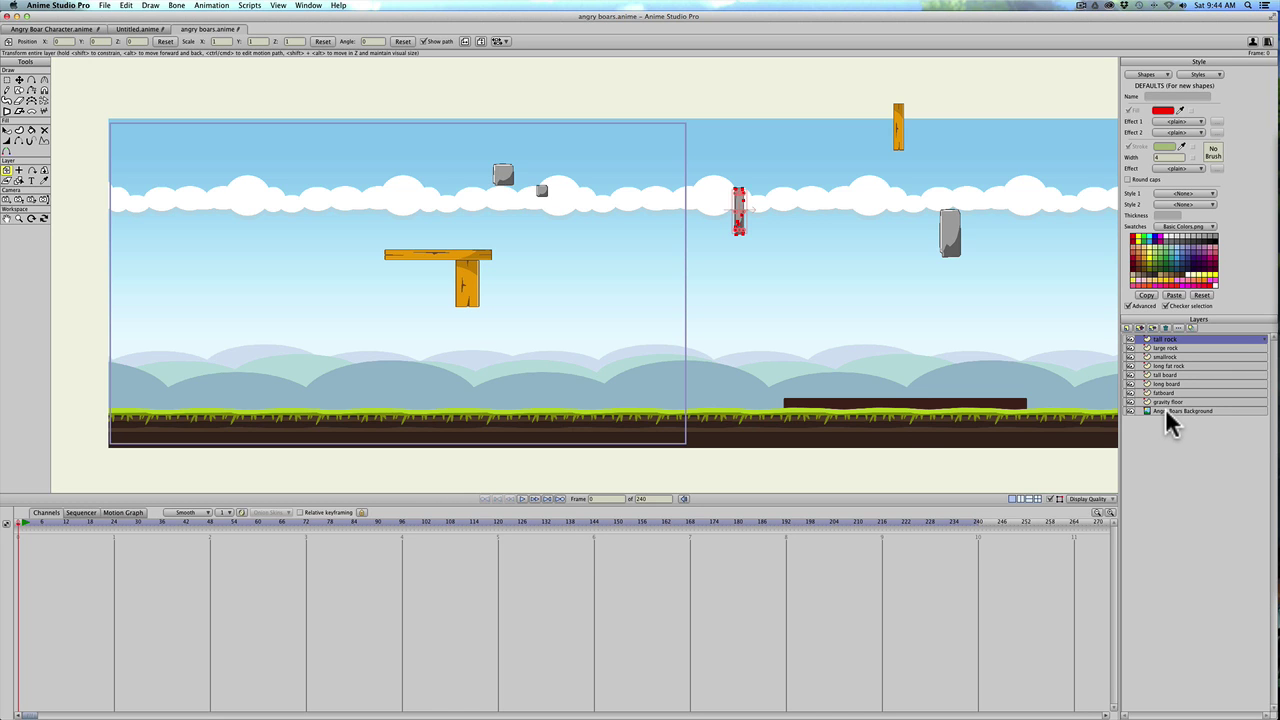
{"action": "left_click", "coordinate": [1127, 328]}
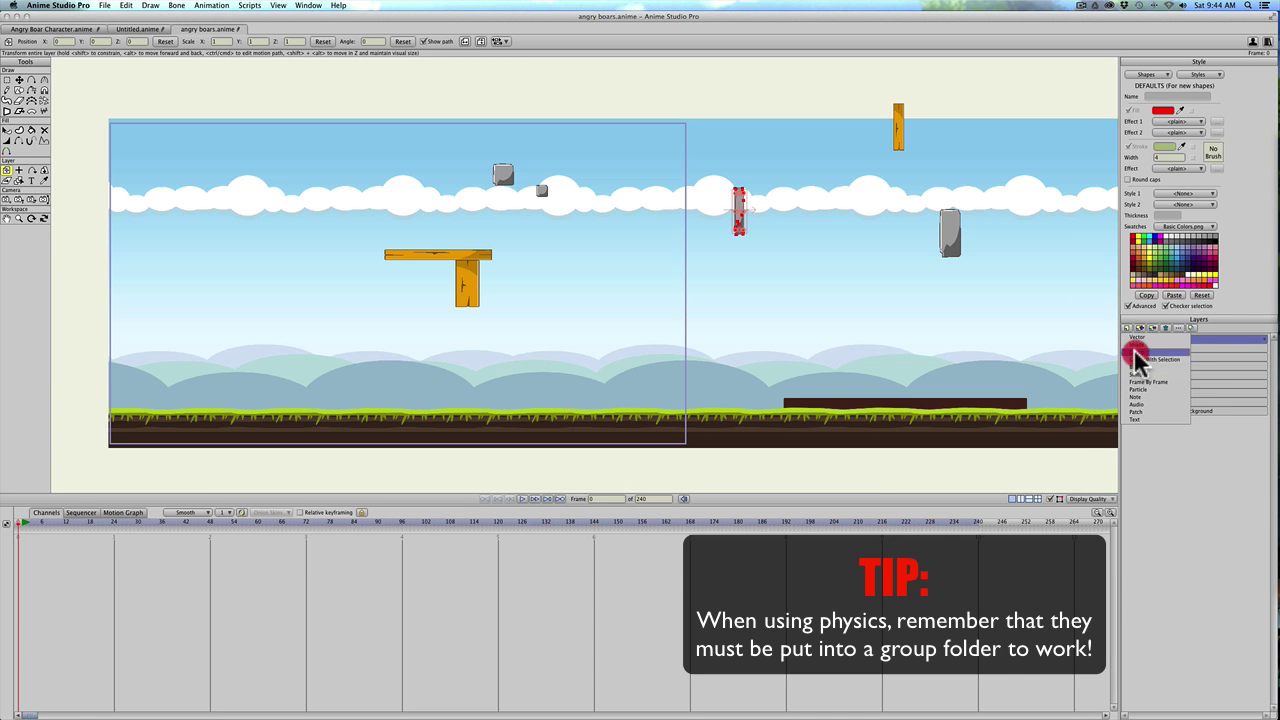
{"action": "left_click", "coordinate": [1135, 359]}
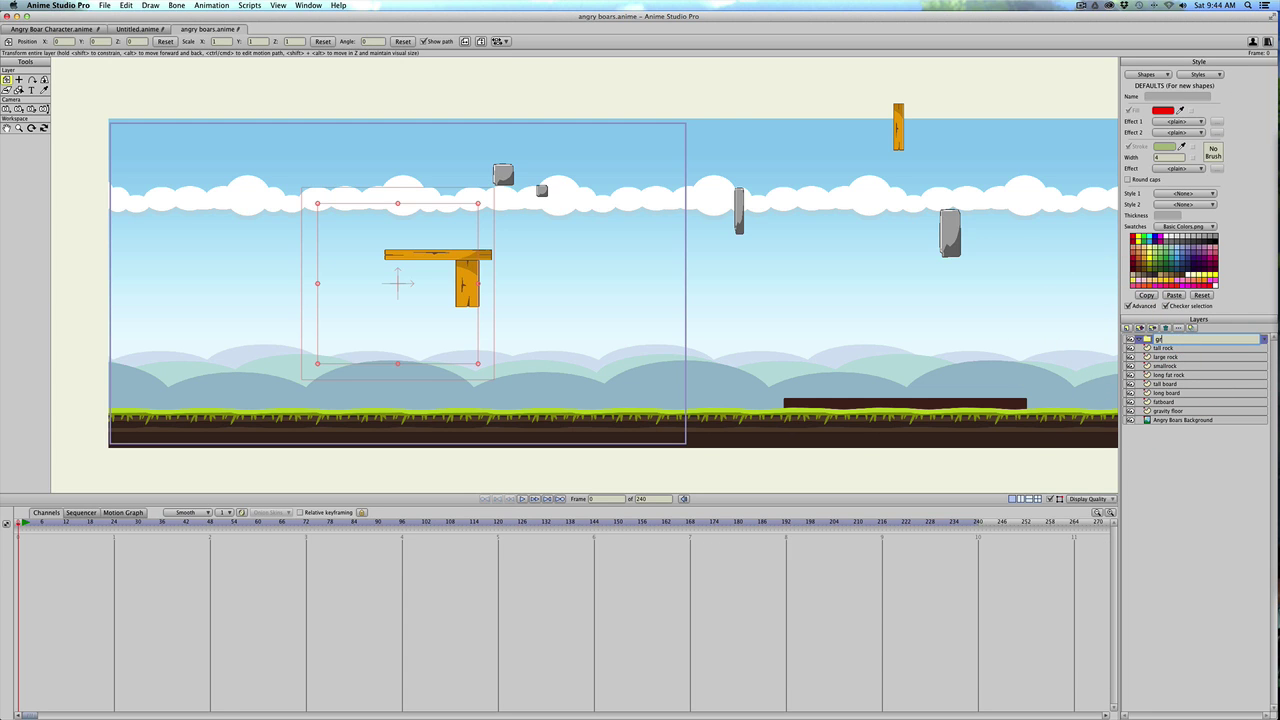
Name the group 'gravity' and move the tall rock through gravity floor layers into it.
{"action": "key", "text": "Return"}
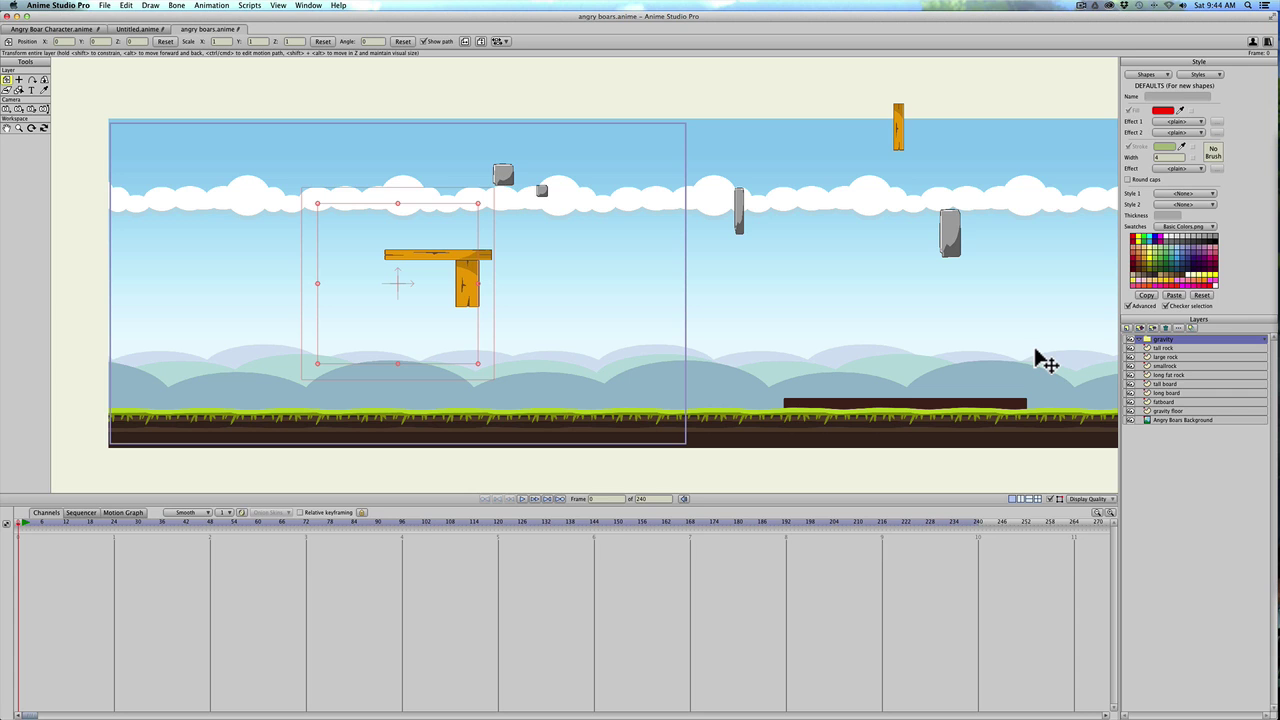
{"action": "left_click", "coordinate": [1178, 347]}
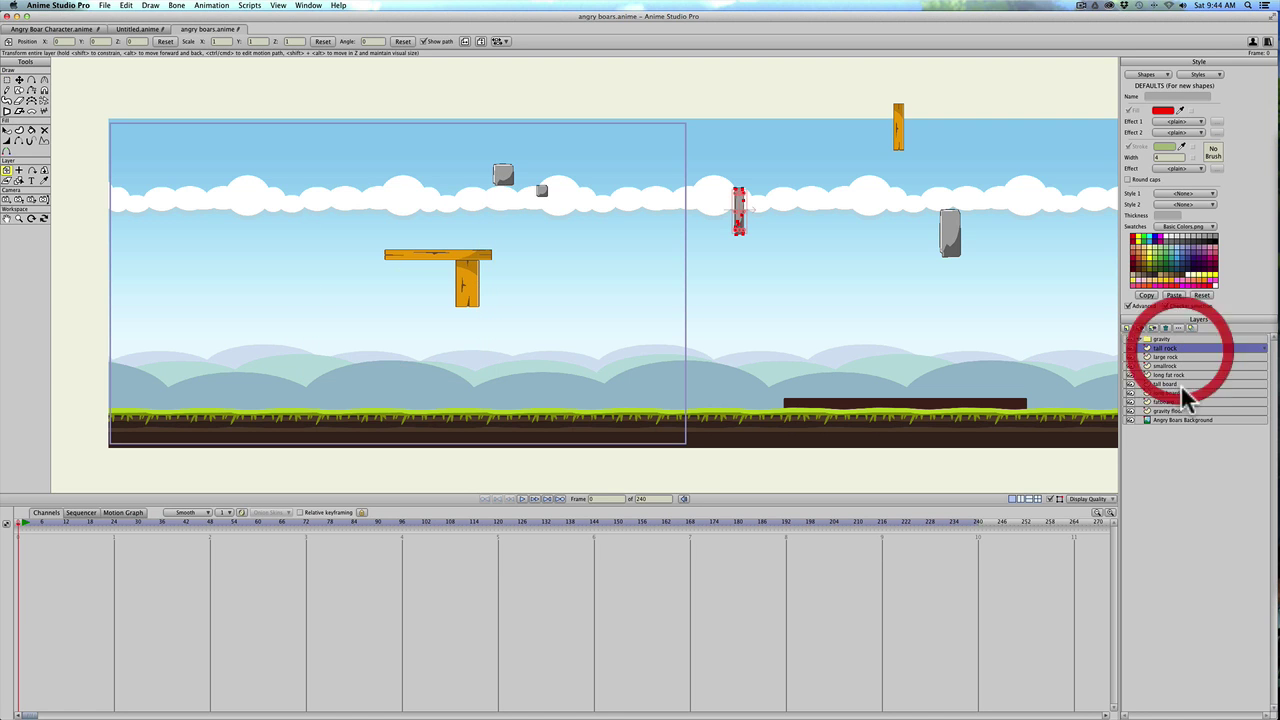
{"action": "left_click", "coordinate": [1186, 411], "text": "shift"}
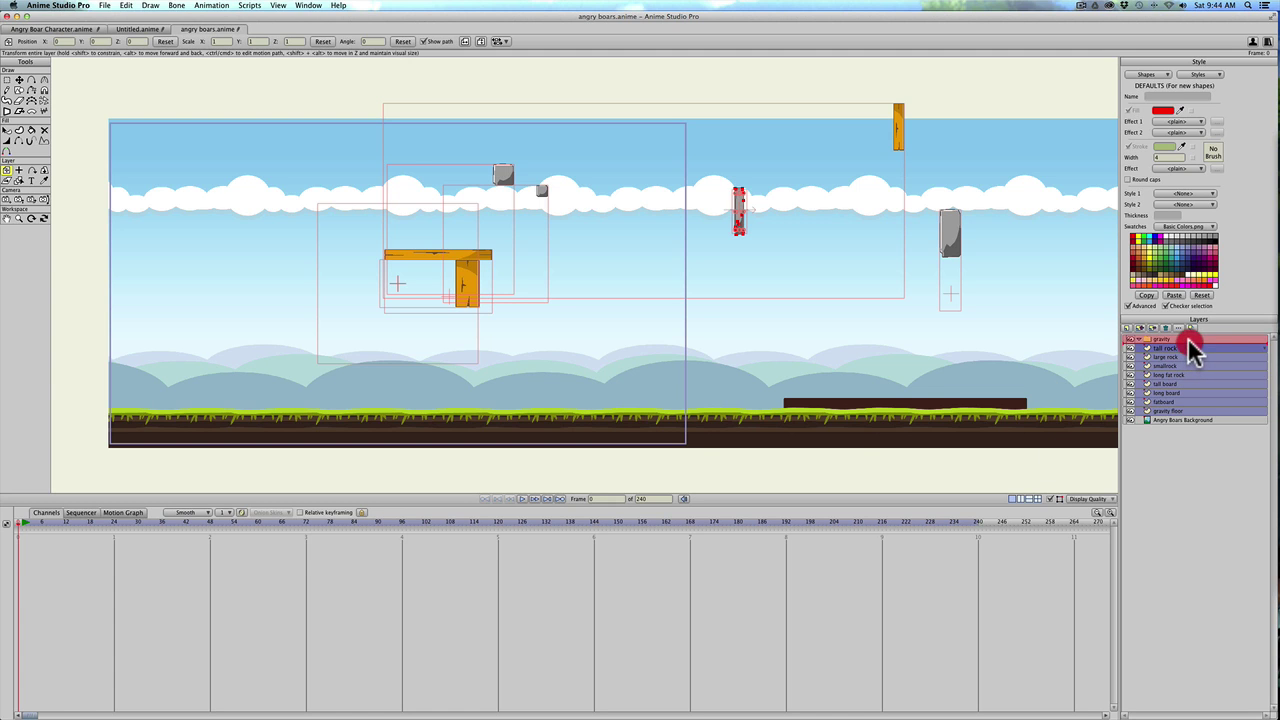
{"action": "left_click_drag", "start_coordinate": [1187, 340], "coordinate": [1163, 340]}
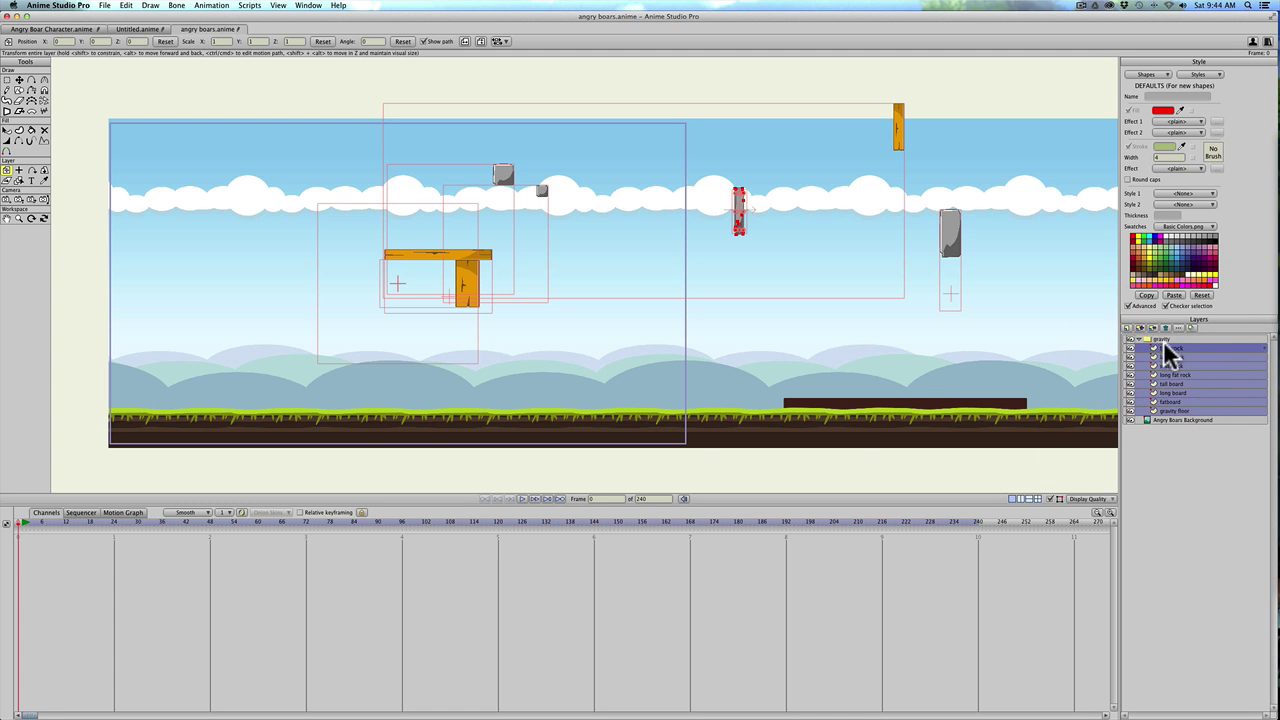
{"action": "left_click", "coordinate": [1185, 412]}
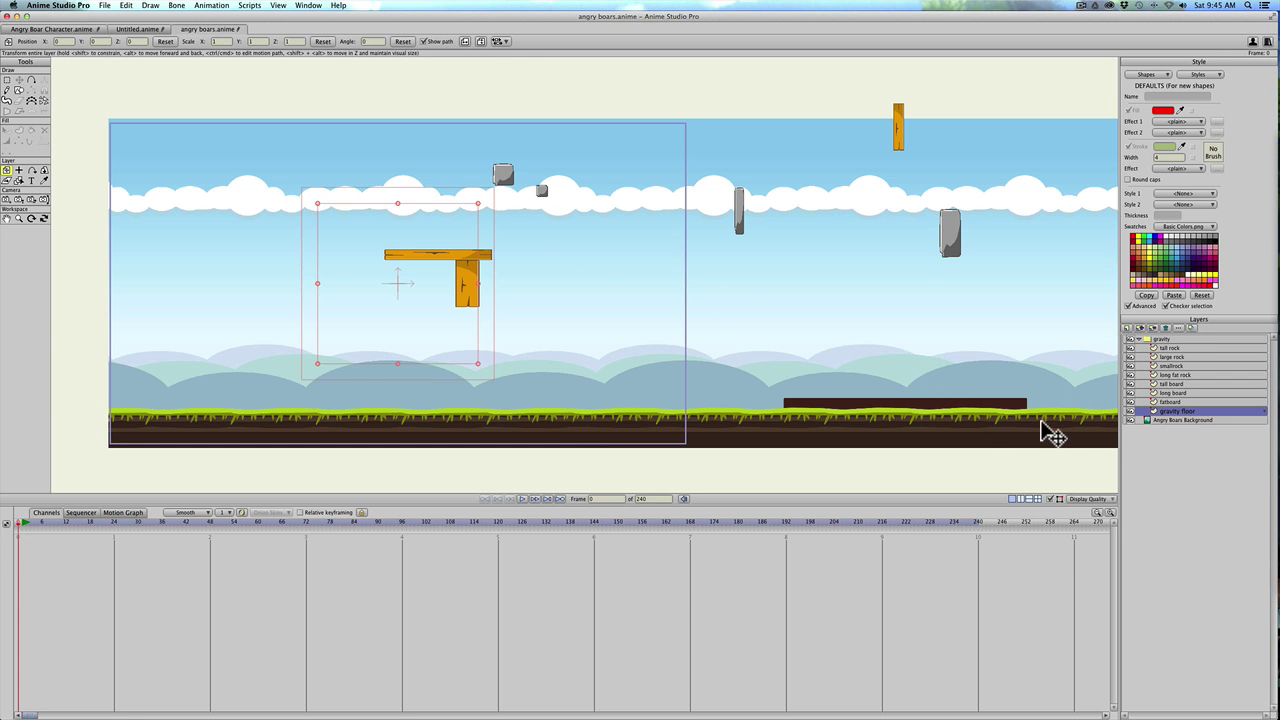
On the gravity floor layer, turn on the grid and draw a red filled rectangle over the ground strip.
{"action": "left_click", "coordinate": [1180, 412]}
{"action": "key", "text": "super+g"}
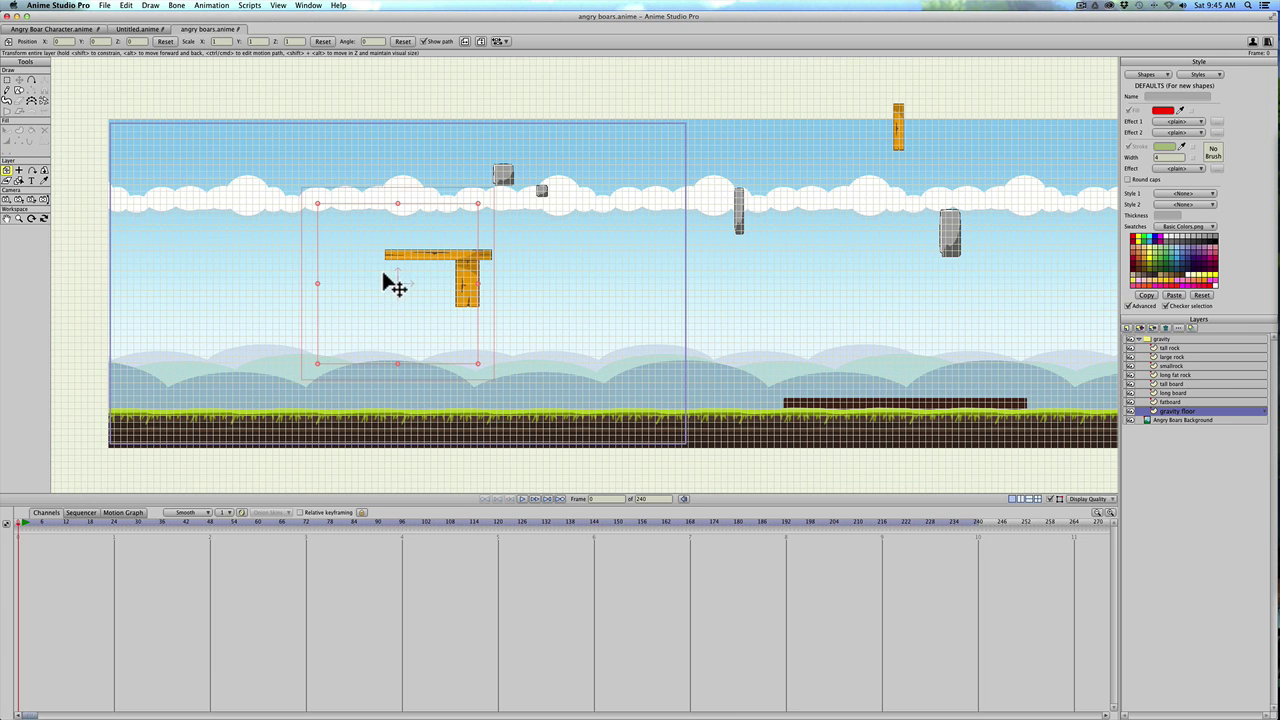
{"action": "scroll", "coordinate": [485, 326], "scroll_direction": "down", "scroll_amount": 1}
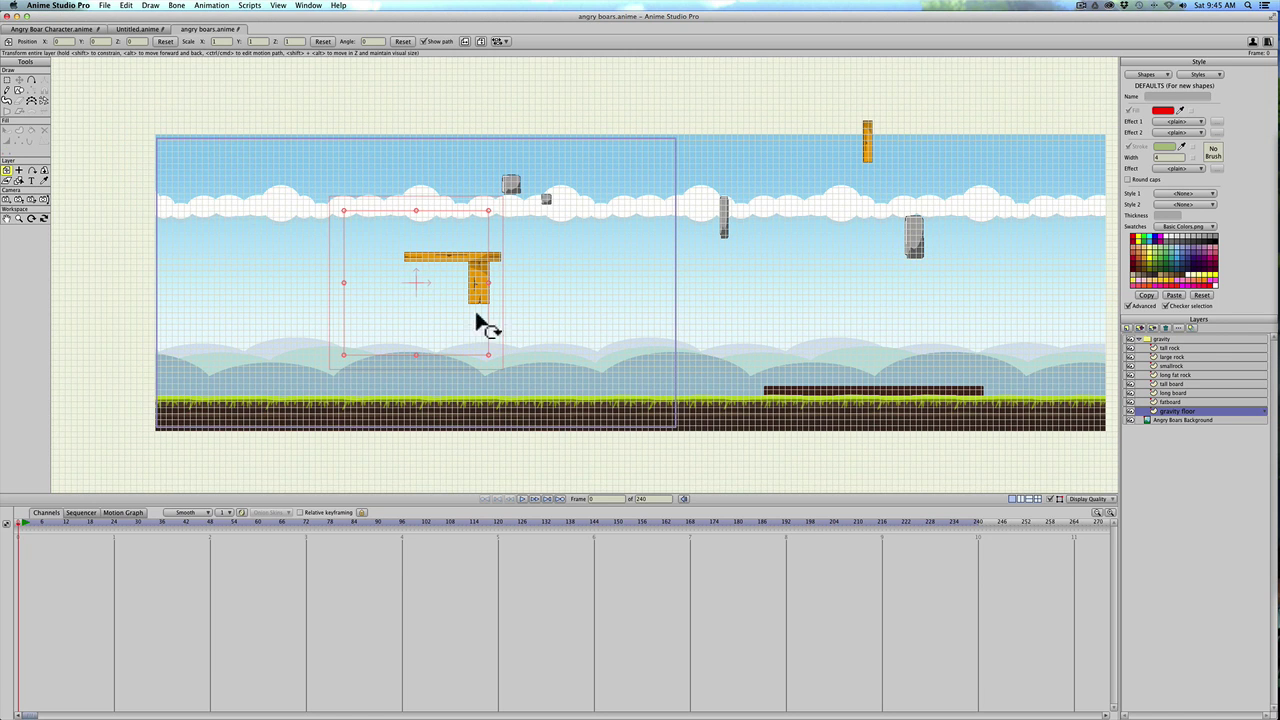
{"action": "left_click", "coordinate": [19, 90]}
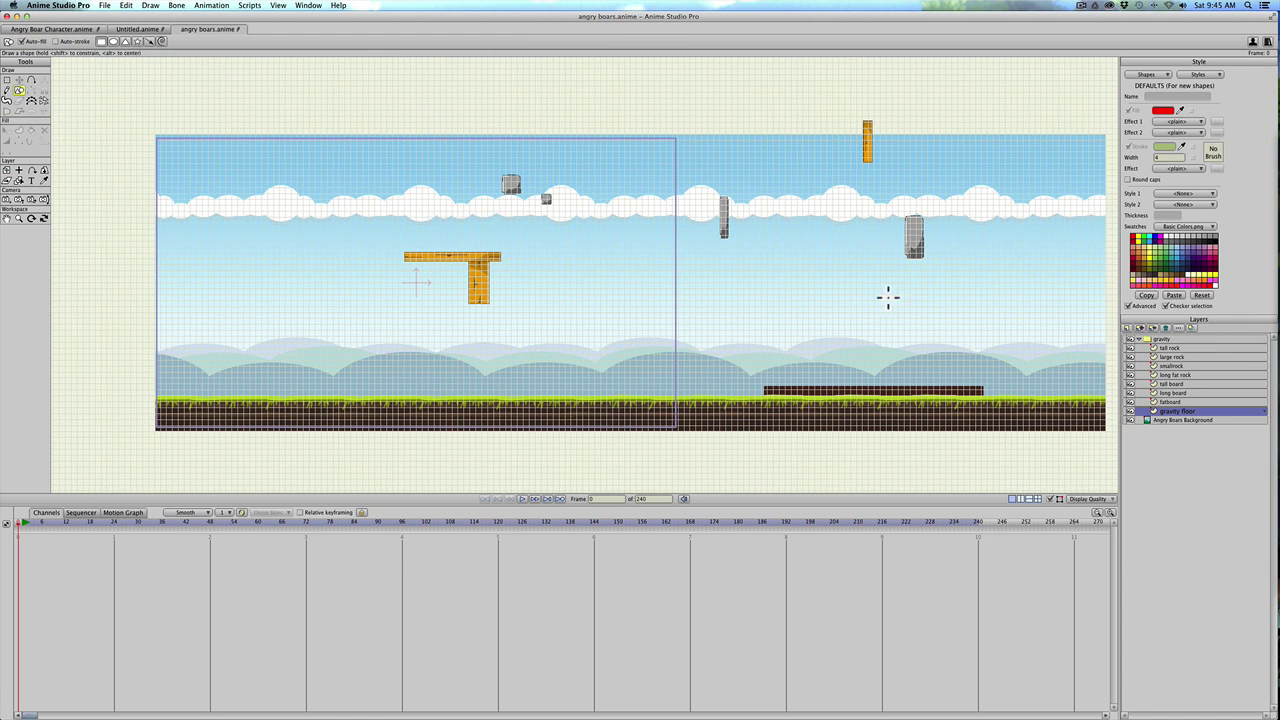
{"action": "left_click_drag", "start_coordinate": [157, 427], "coordinate": [1104, 395]}
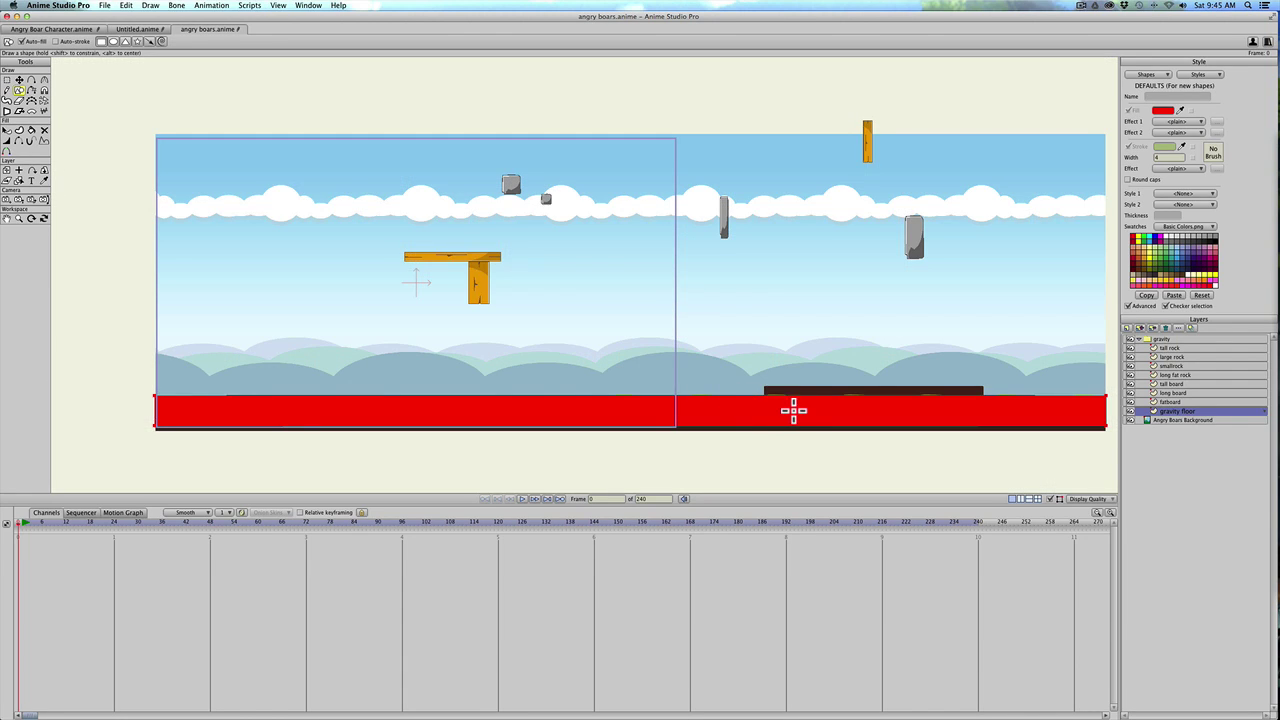
Pan toward the right end of the red floor and open the gravity group's settings.
{"action": "scroll", "coordinate": [794, 409], "scroll_direction": "down", "scroll_amount": 1}
{"action": "scroll", "coordinate": [797, 410], "scroll_direction": "up", "scroll_amount": 2}
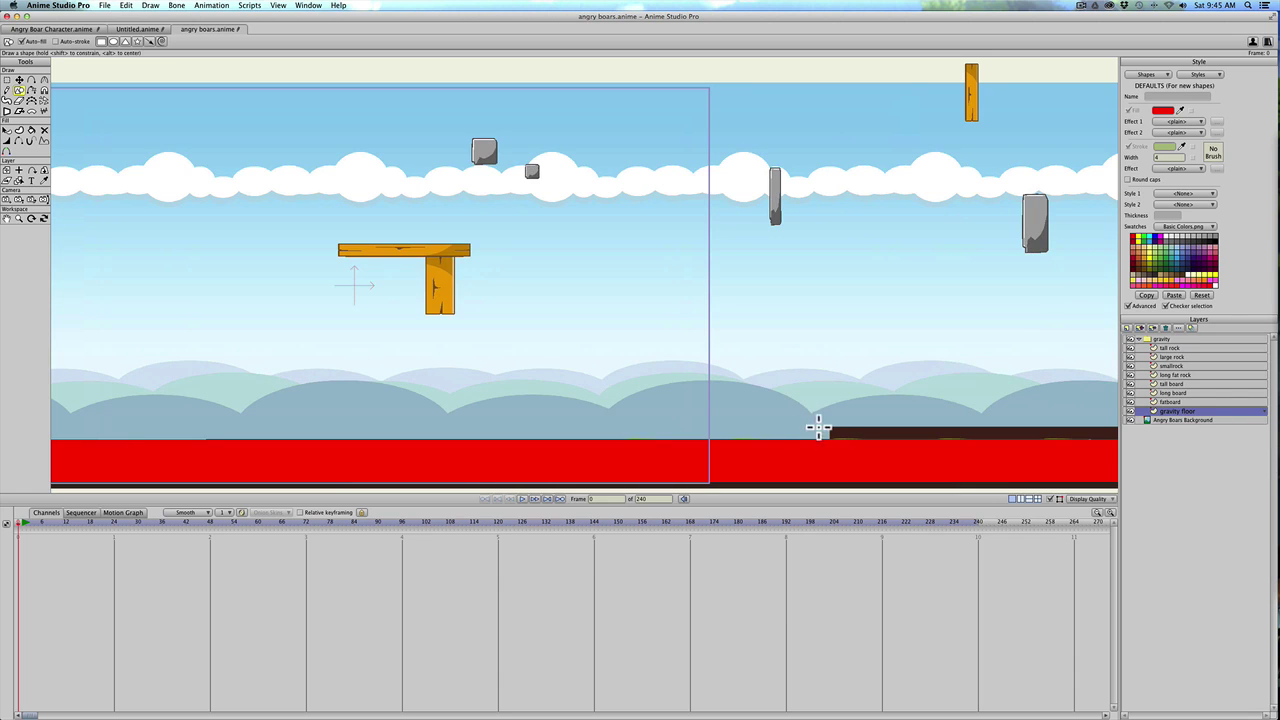
{"action": "left_click_drag", "start_coordinate": [851, 430], "coordinate": [862, 366]}
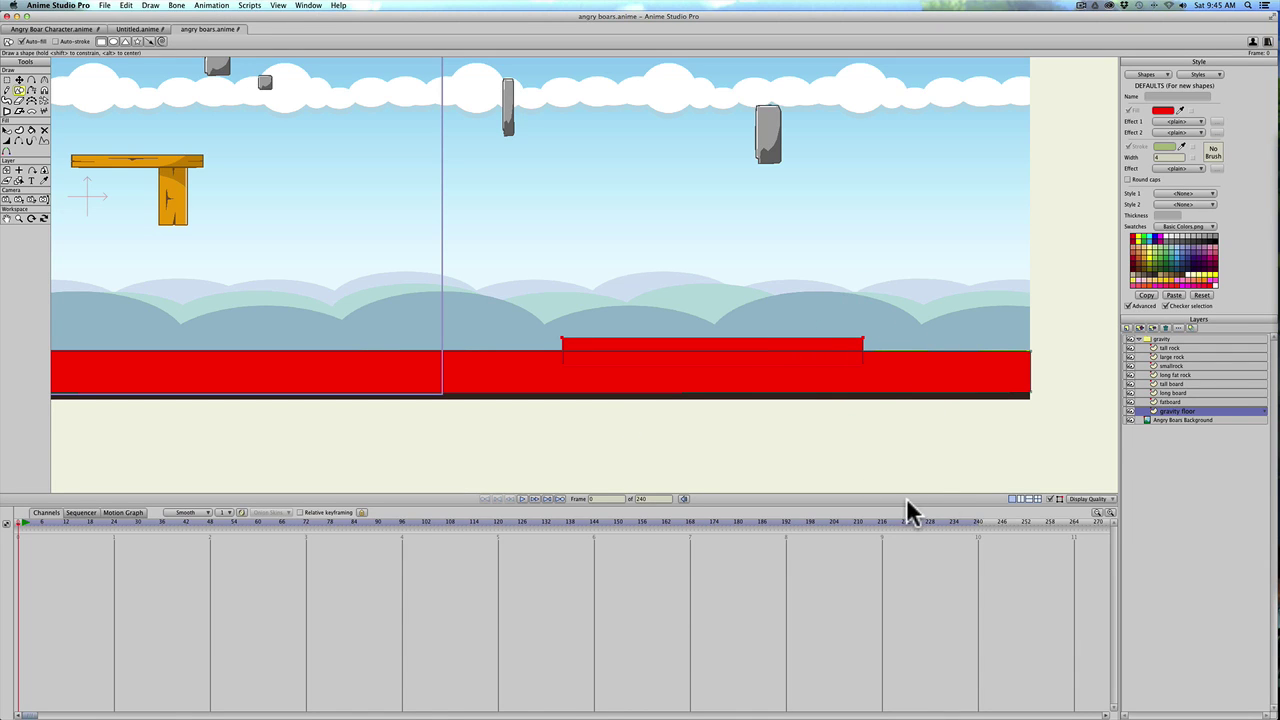
{"action": "scroll", "coordinate": [666, 380], "scroll_direction": "down", "scroll_amount": 2}
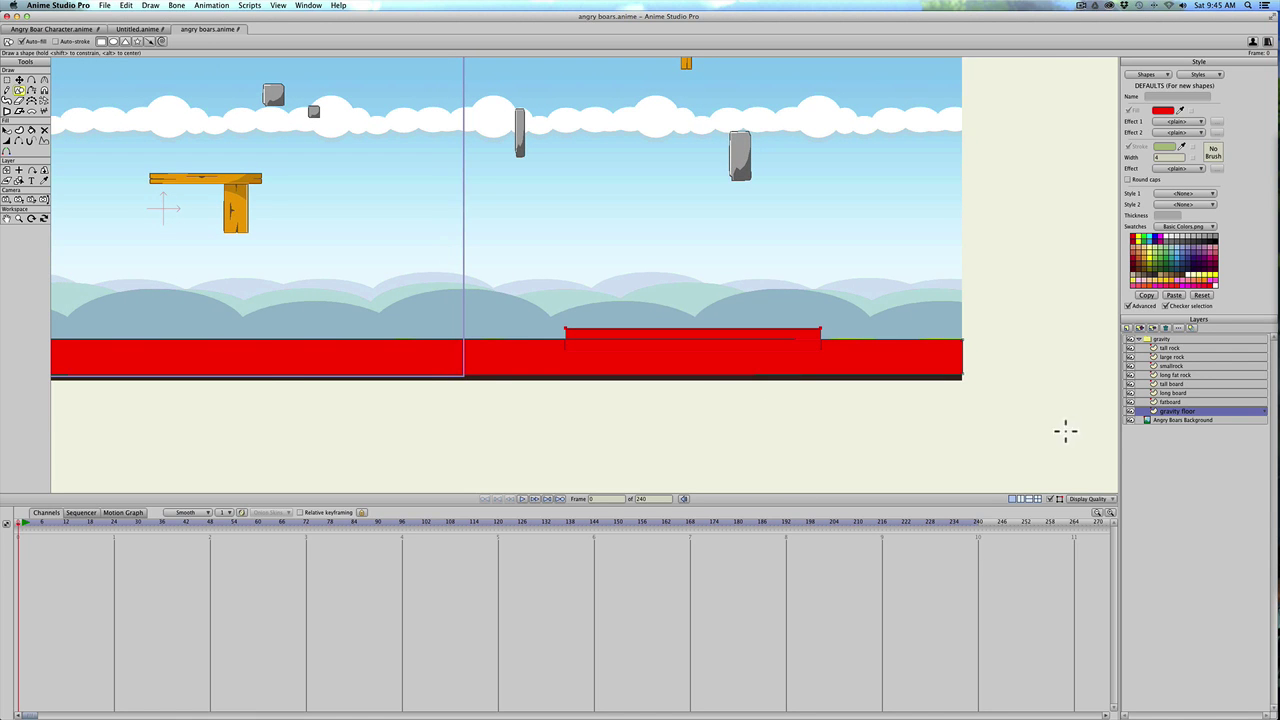
{"action": "scroll", "coordinate": [471, 397], "scroll_direction": "down", "scroll_amount": 2}
{"action": "scroll", "coordinate": [483, 396], "scroll_direction": "up", "scroll_amount": 3}
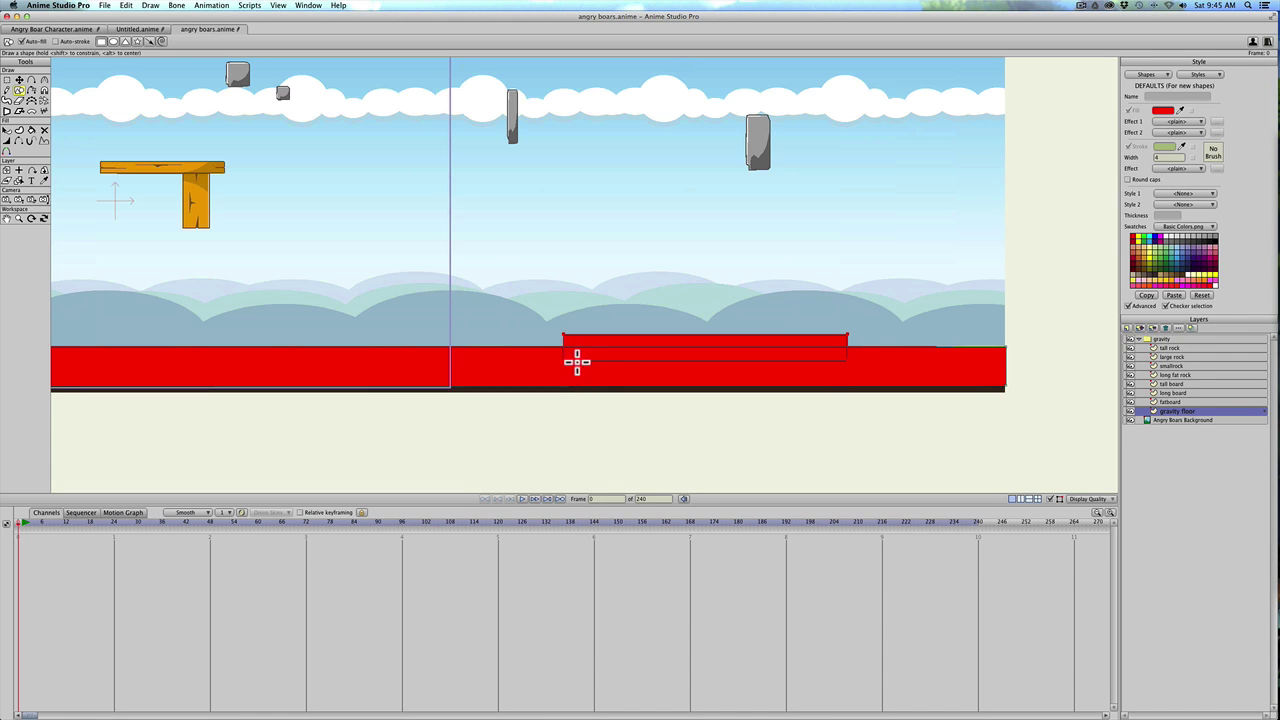
{"action": "double_click", "coordinate": [1174, 337]}
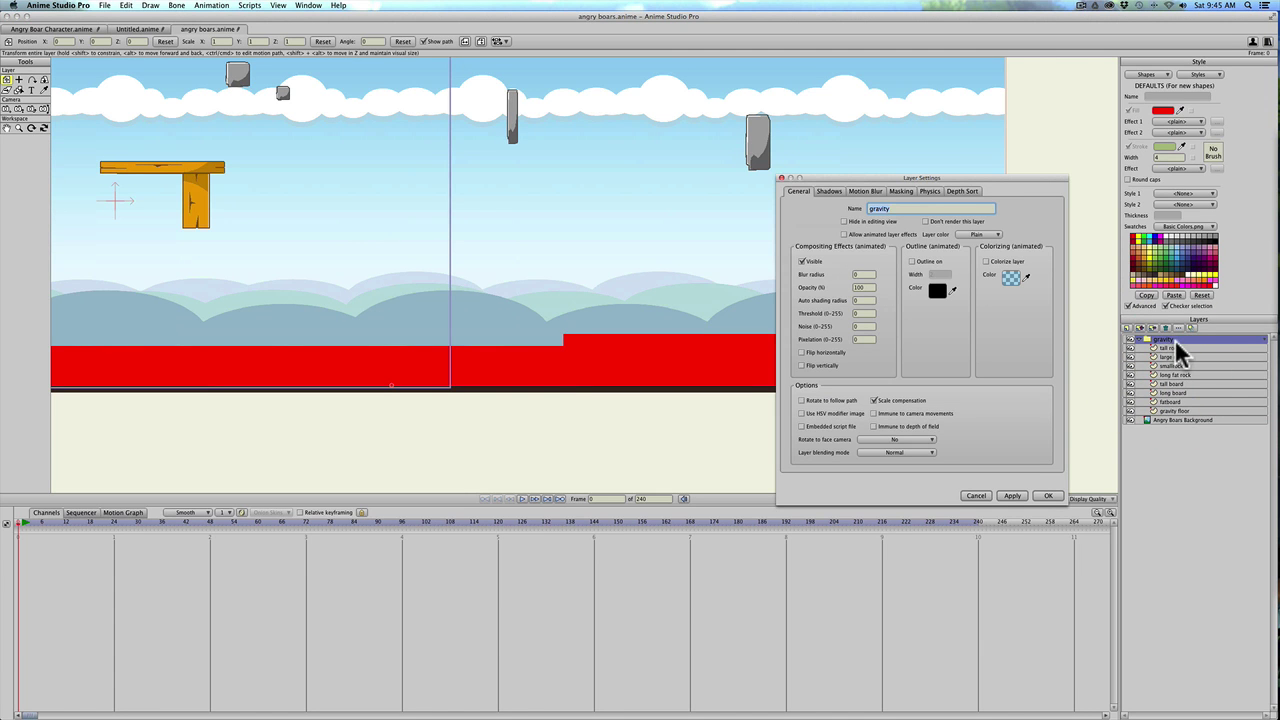
Enable animated physics on the gravity group and step ahead in time to test it.
{"action": "left_click", "coordinate": [929, 188]}
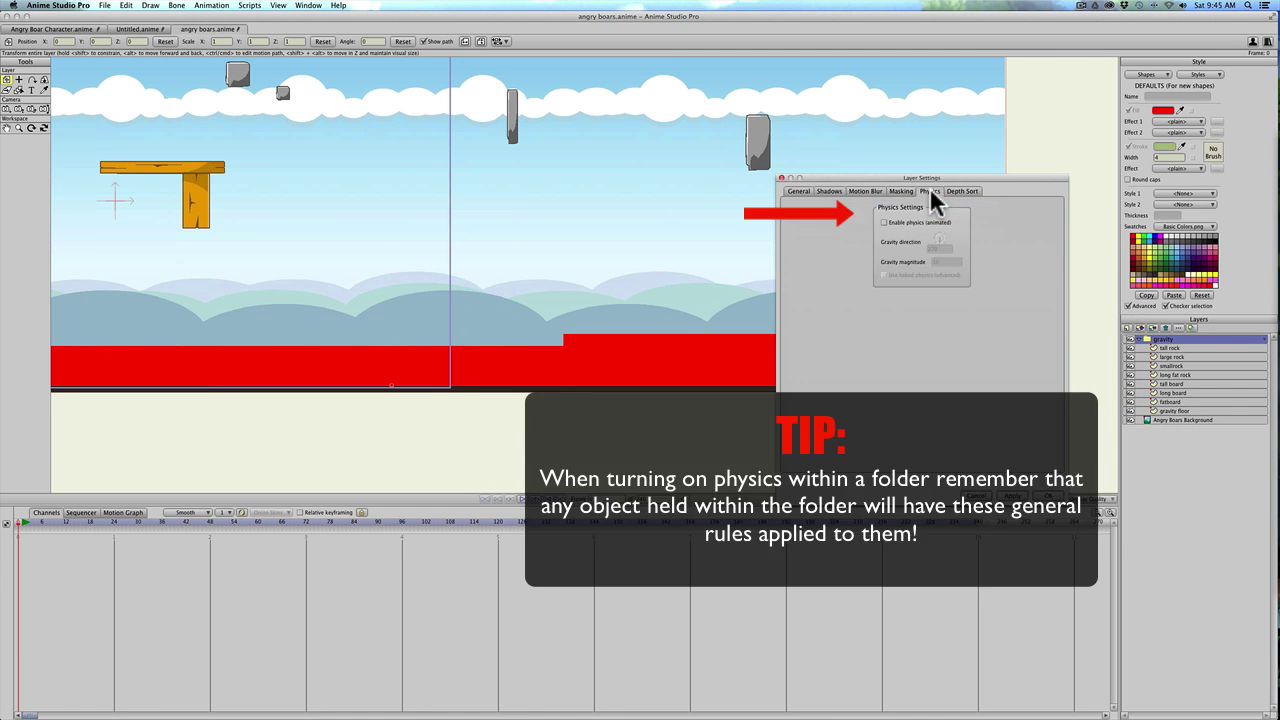
{"action": "left_click", "coordinate": [884, 222]}
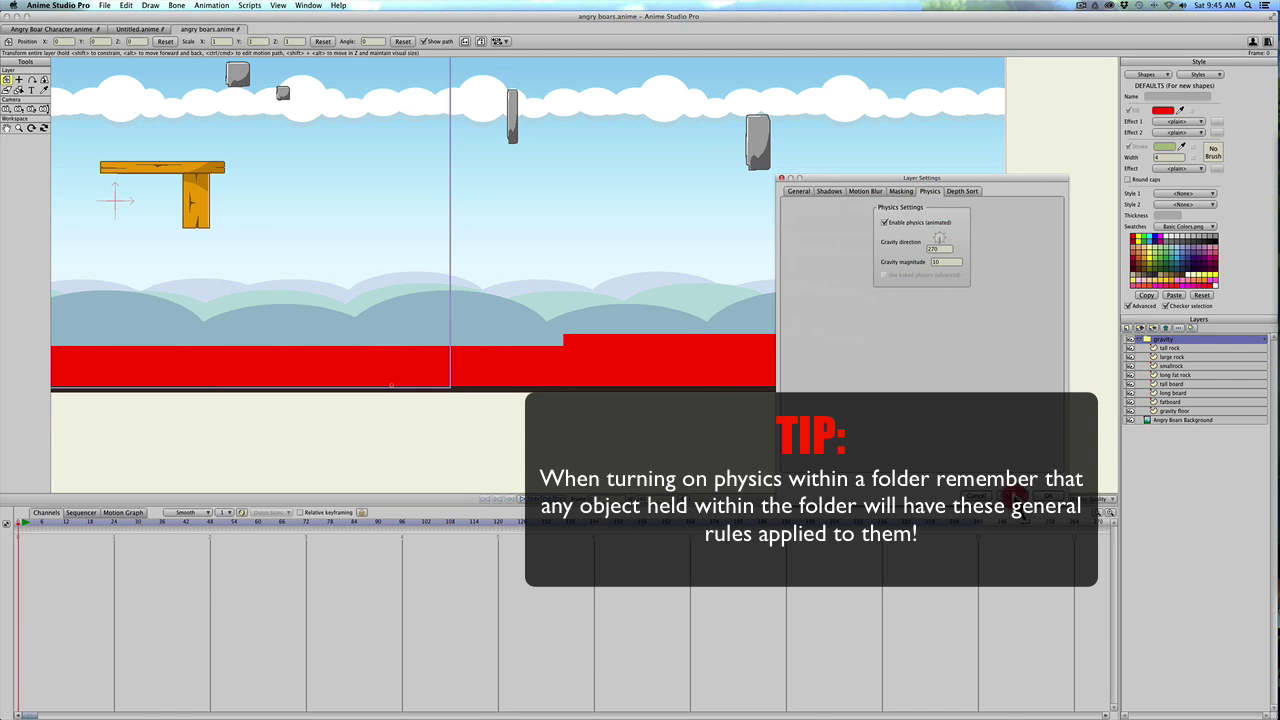
{"action": "left_click", "coordinate": [1046, 497]}
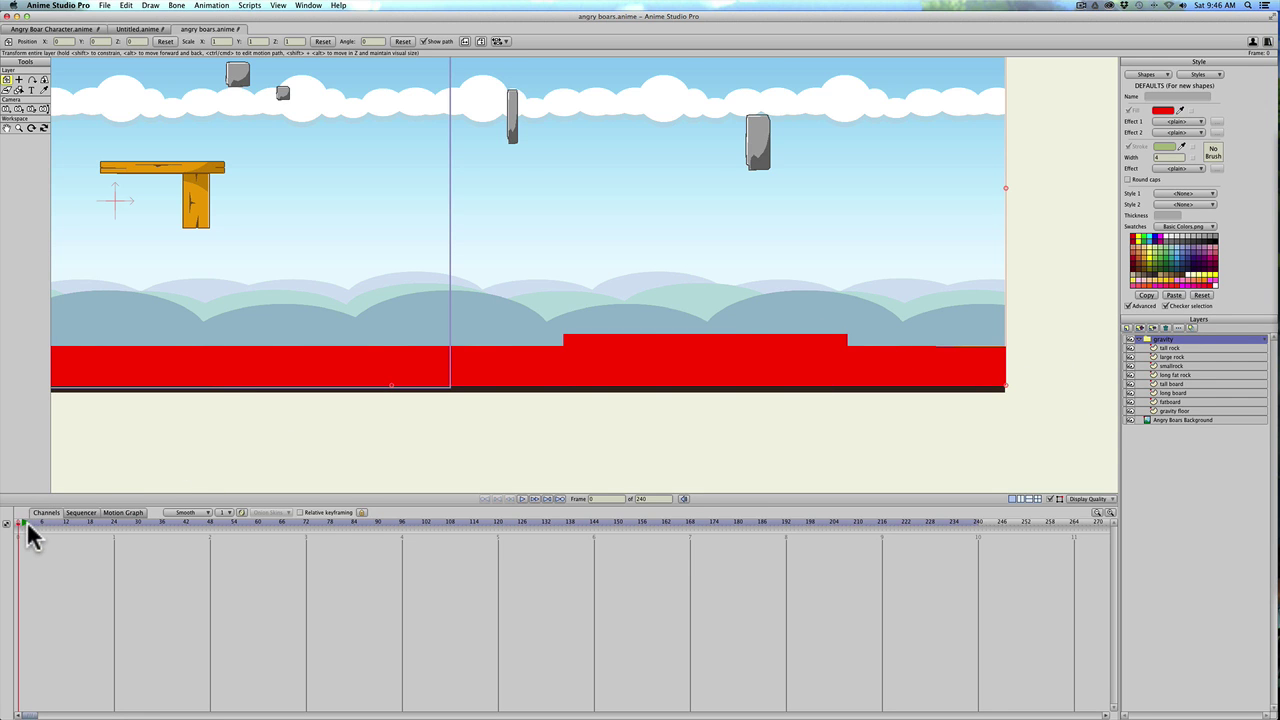
{"action": "mouse_move", "coordinate": [29, 530]}
{"action": "left_mouse_down"}
{"action": "mouse_move", "coordinate": [74, 534]}
{"action": "mouse_move", "coordinate": [4, 528]}
{"action": "left_mouse_up"}
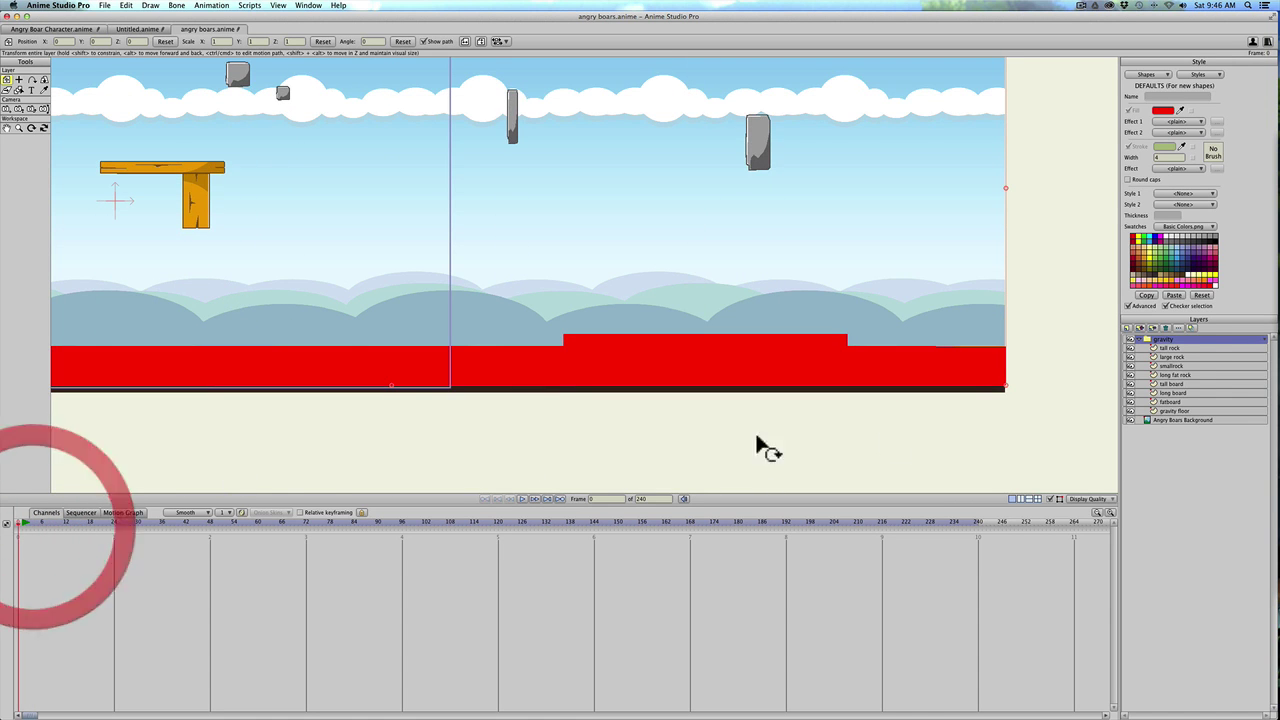
Review the gravity group's physics settings (direction 270, magnitude 10) and close without changes.
{"action": "double_click", "coordinate": [1182, 339]}
{"action": "left_click", "coordinate": [929, 191]}
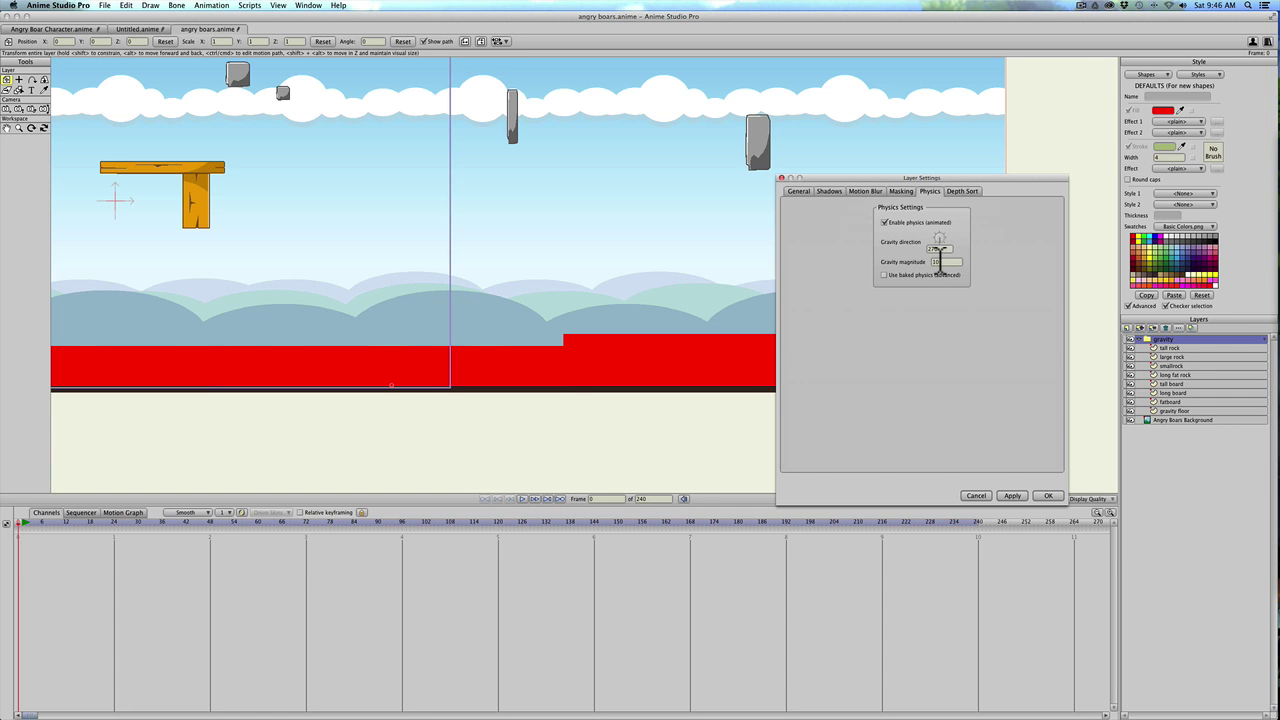
{"action": "left_click", "coordinate": [976, 495]}
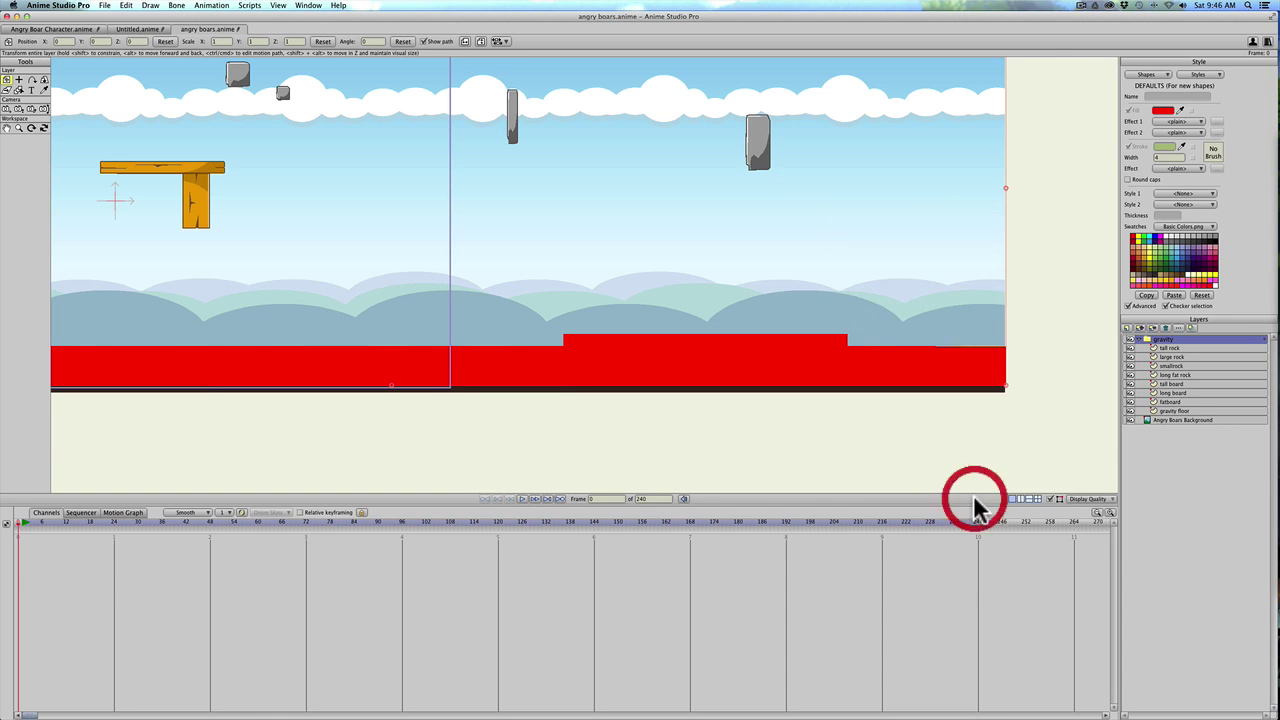
Make the gravity floor a non-moving physics object and apply the setting.
{"action": "double_click", "coordinate": [1175, 411]}
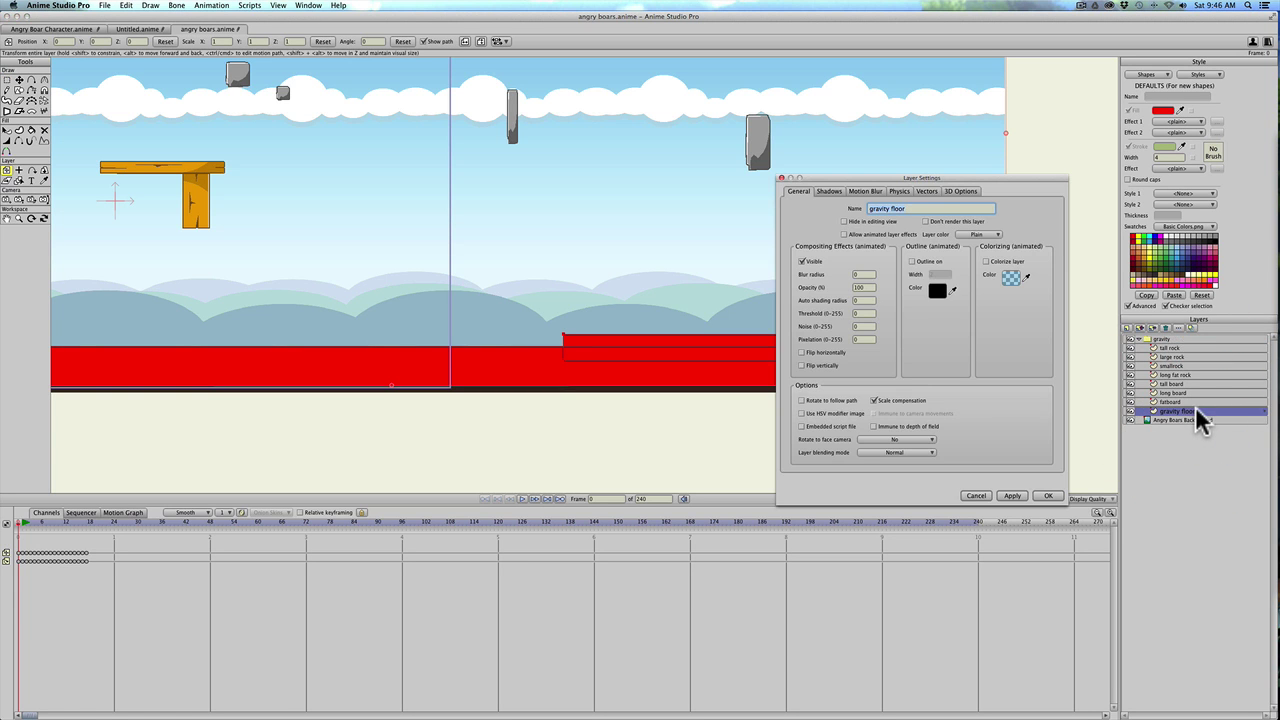
{"action": "left_click", "coordinate": [903, 191]}
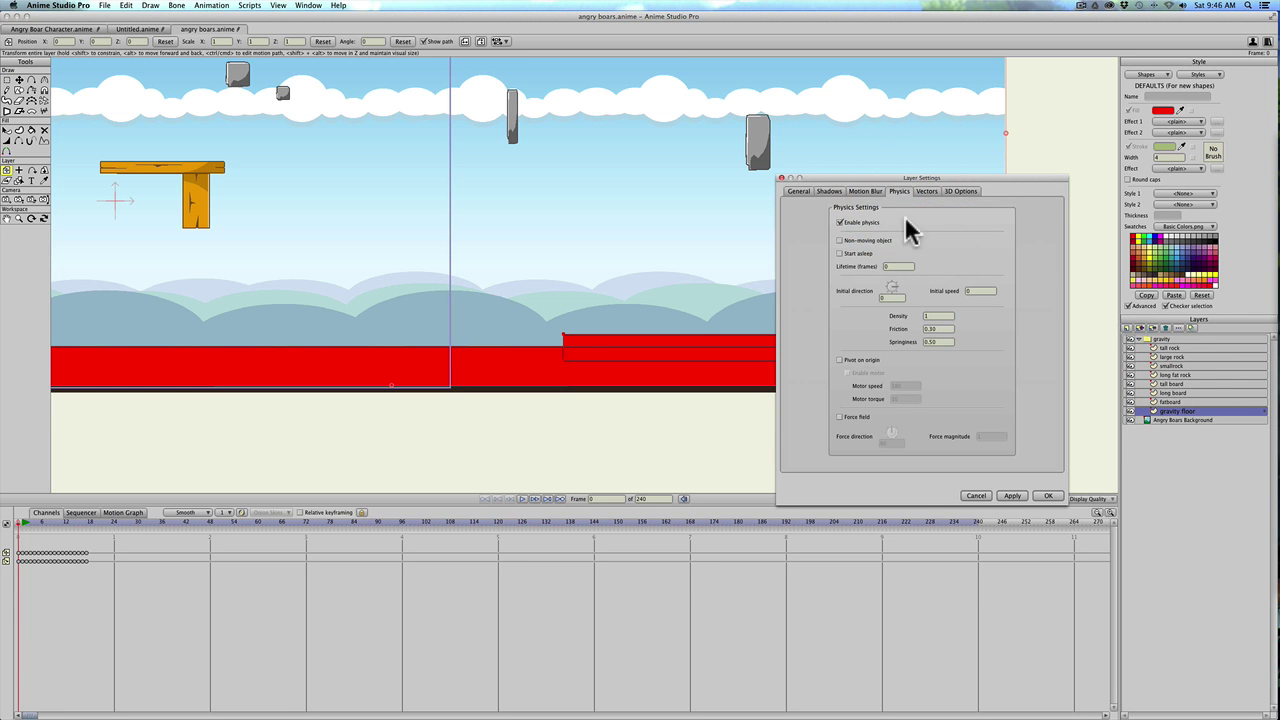
{"action": "left_click", "coordinate": [840, 241]}
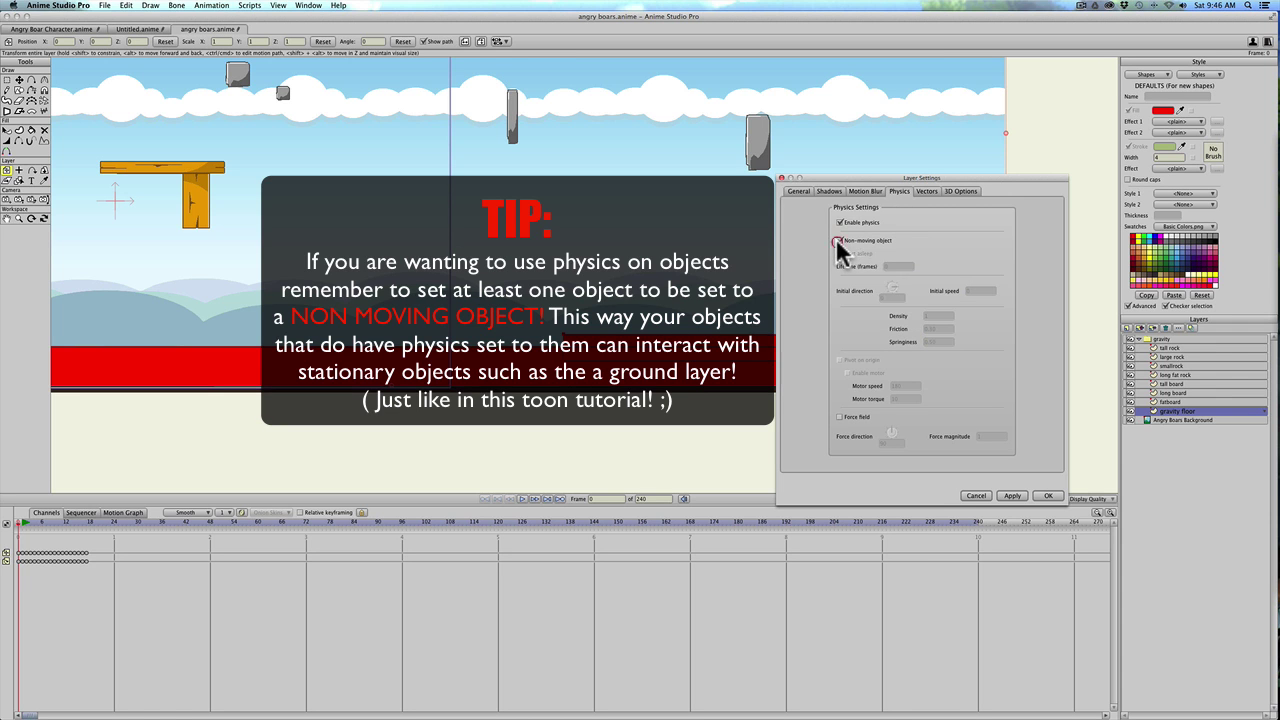
{"action": "left_click", "coordinate": [1011, 495]}
{"action": "left_click", "coordinate": [1046, 495]}
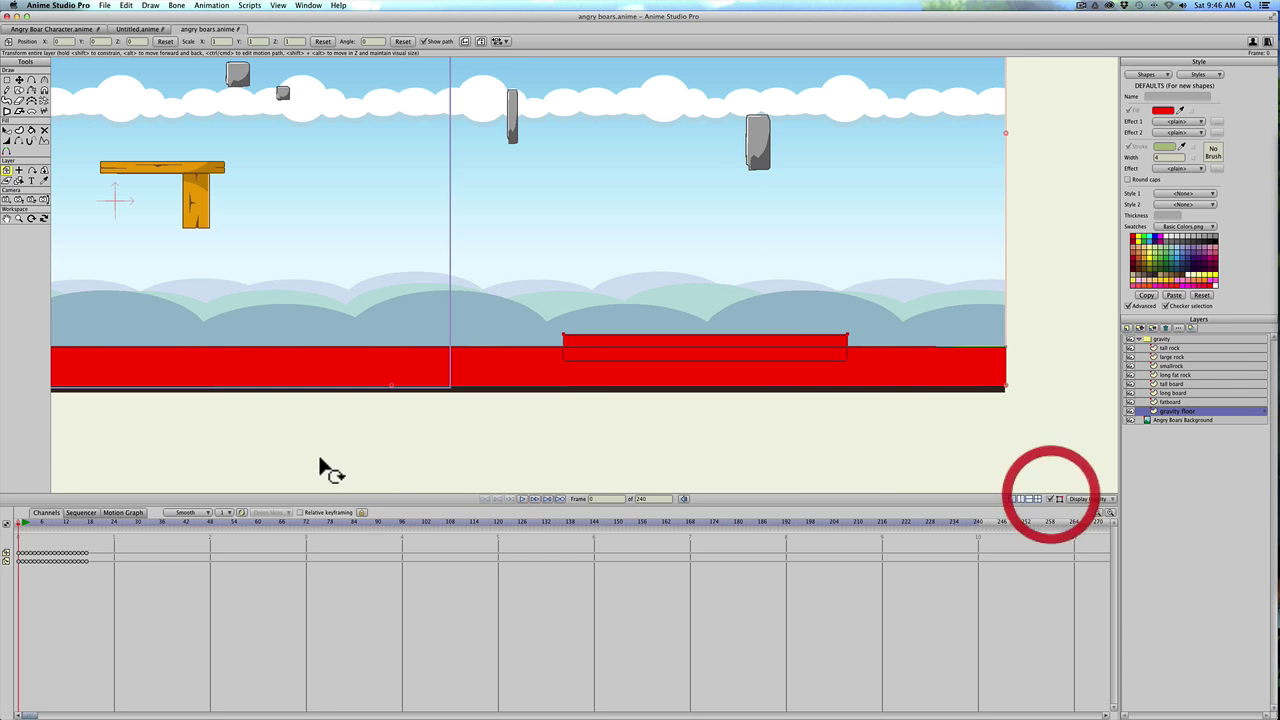
Play and scrub the animation to watch the pieces fall, then return to frame 0.
{"action": "left_click", "coordinate": [30, 524]}
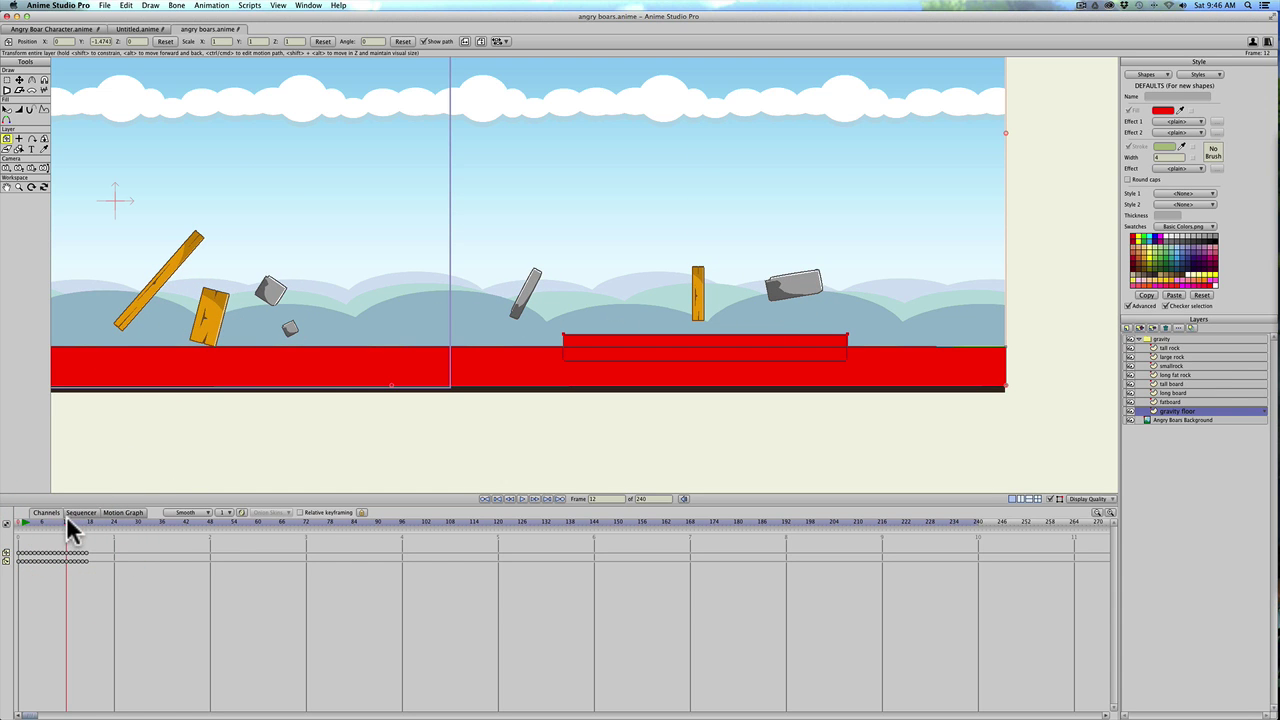
{"action": "left_click_drag", "start_coordinate": [70, 530], "coordinate": [189, 537]}
{"action": "left_click", "coordinate": [971, 503]}
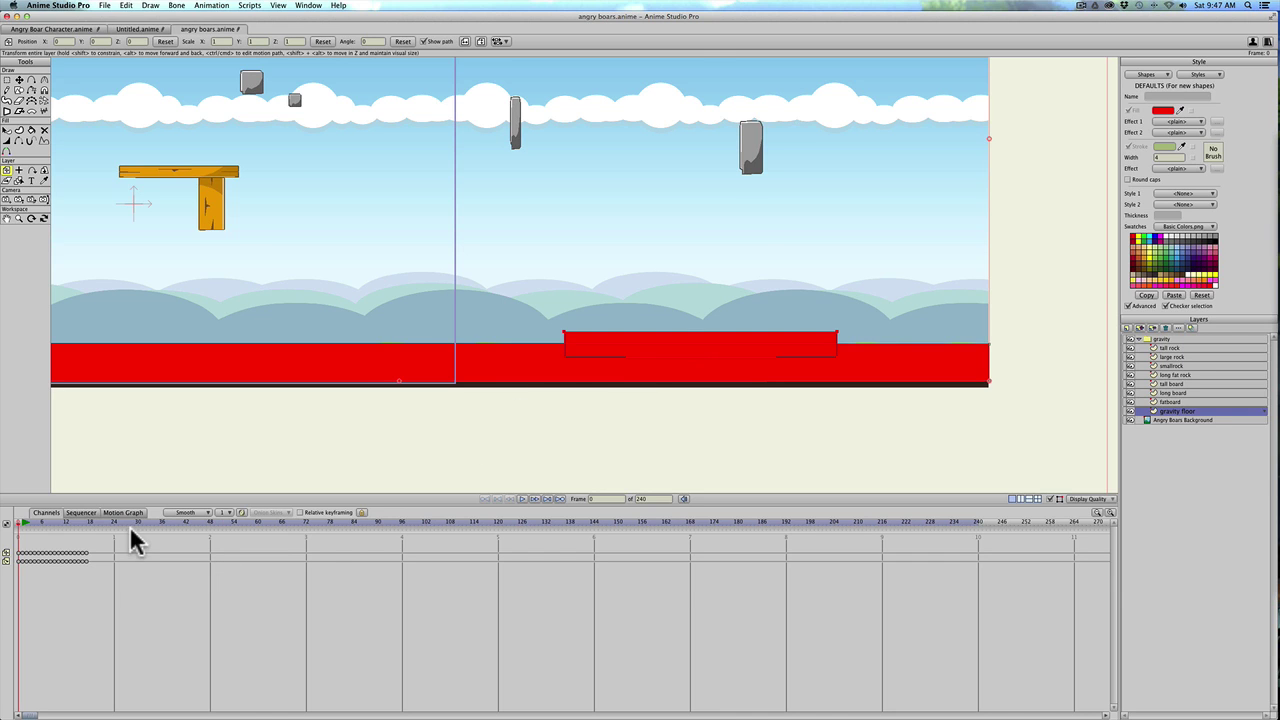
Preview the physics, then bring the tall rock down from the clouds onto the ground.
{"action": "left_click", "coordinate": [25, 522]}
{"action": "left_click", "coordinate": [1162, 348]}
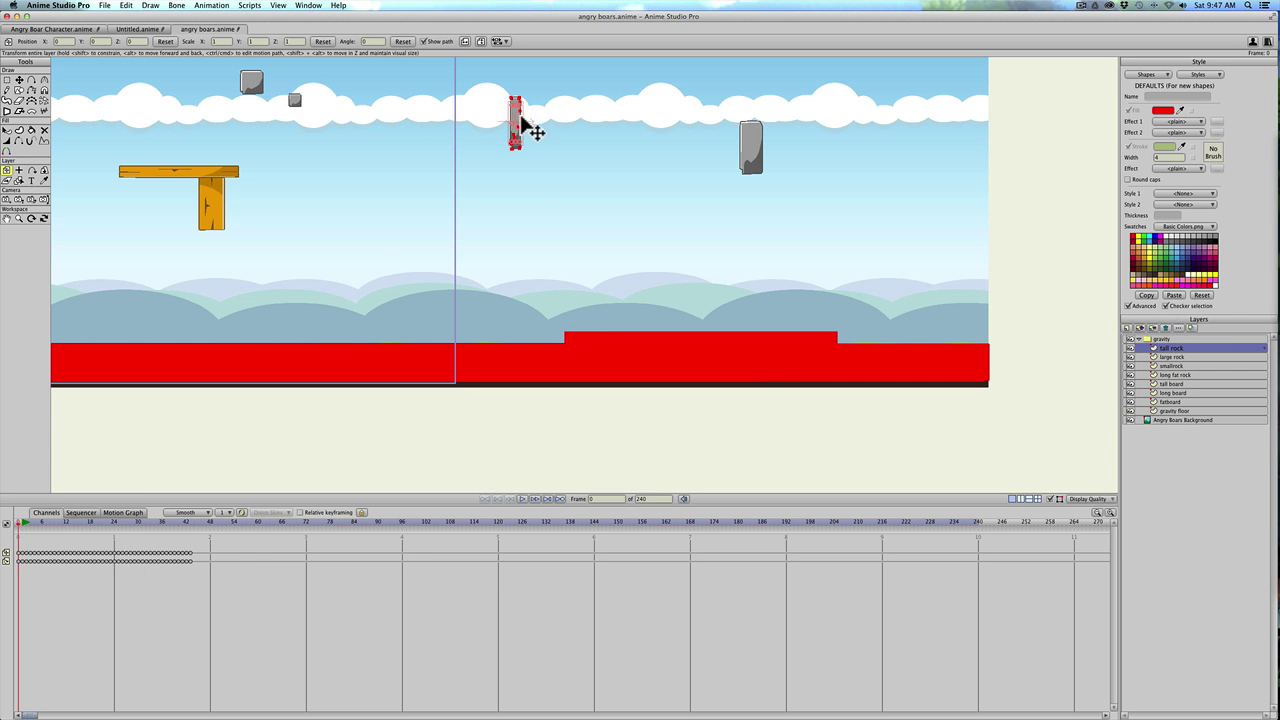
{"action": "mouse_move", "coordinate": [515, 125]}
{"action": "left_mouse_down"}
{"action": "mouse_move", "coordinate": [746, 314]}
{"action": "mouse_move", "coordinate": [560, 280]}
{"action": "mouse_move", "coordinate": [594, 265]}
{"action": "left_mouse_up"}
{"action": "scroll", "coordinate": [740, 308], "scroll_direction": "up", "scroll_amount": 3}
{"action": "scroll", "coordinate": [729, 292], "scroll_direction": "up", "scroll_amount": 2}
{"action": "scroll", "coordinate": [725, 287], "scroll_direction": "down", "scroll_amount": 2}
{"action": "scroll", "coordinate": [643, 234], "scroll_direction": "down", "scroll_amount": 3}
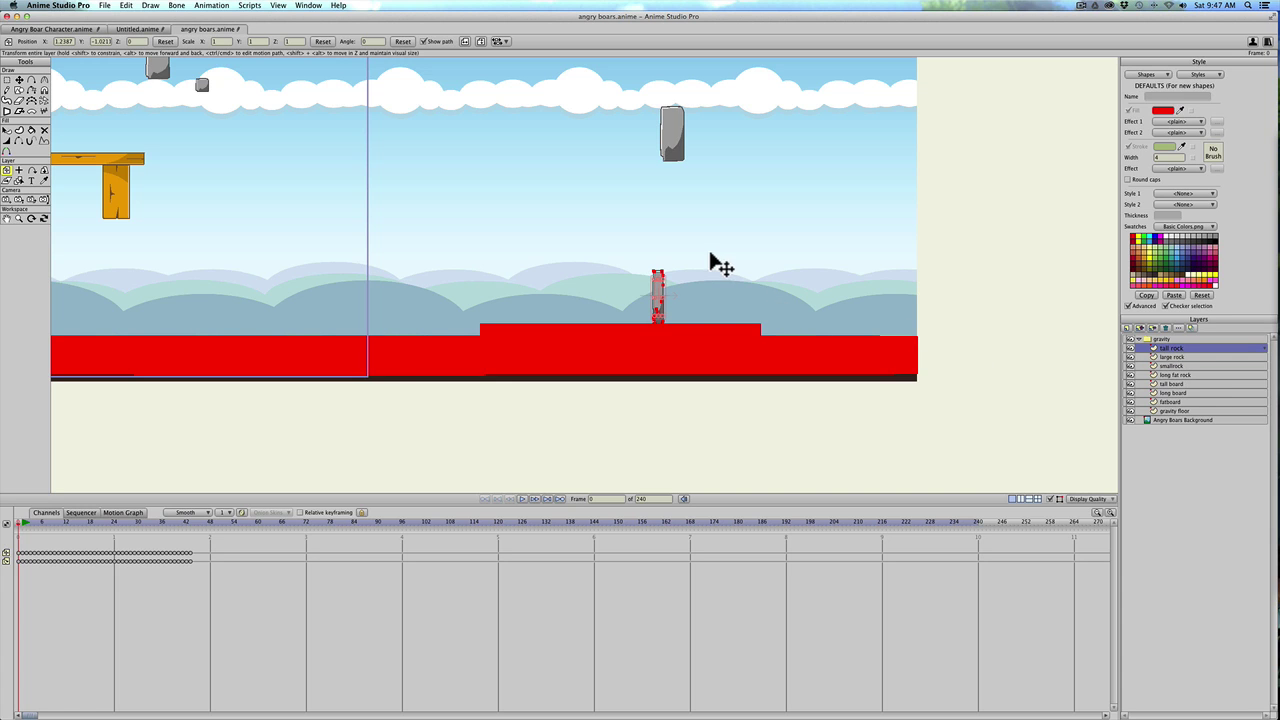
Shift the tall rock right onto the lower ground and place a duplicate, tall rock 2, beside it.
{"action": "left_click_drag", "start_coordinate": [655, 288], "coordinate": [709, 290]}
{"action": "left_click_drag", "start_coordinate": [801, 288], "coordinate": [810, 316]}
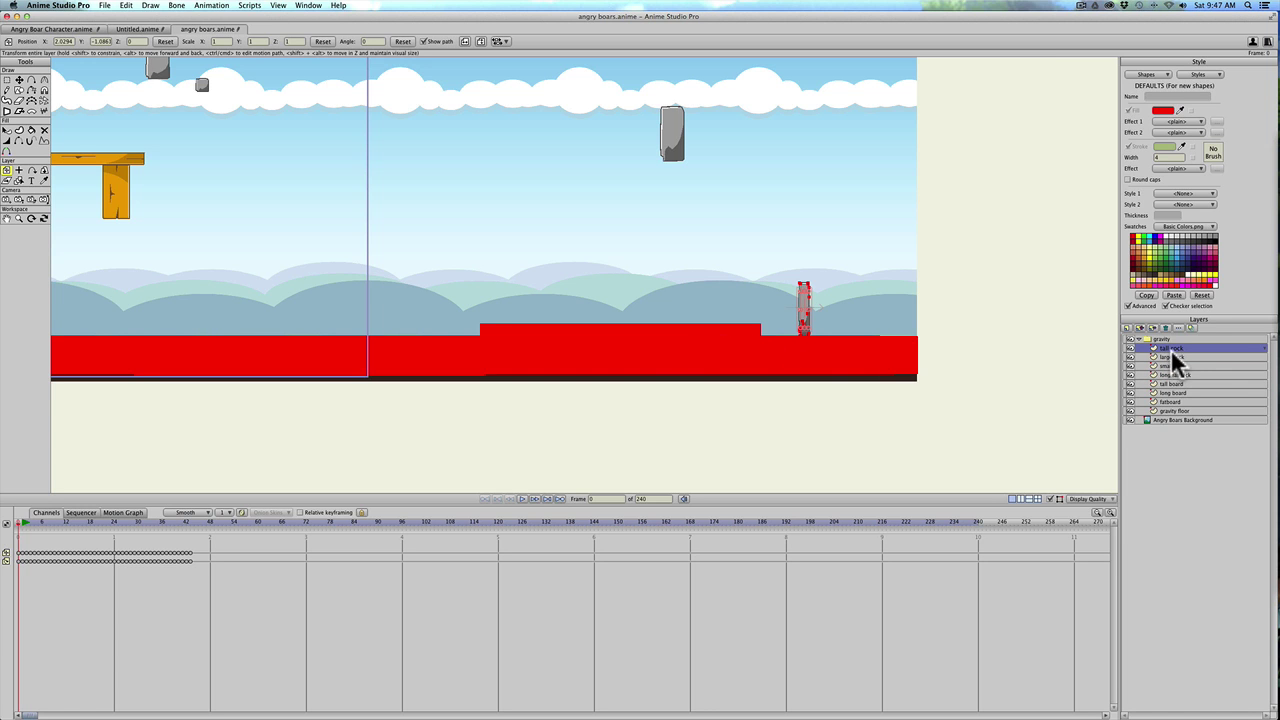
{"action": "left_click", "coordinate": [1141, 328]}
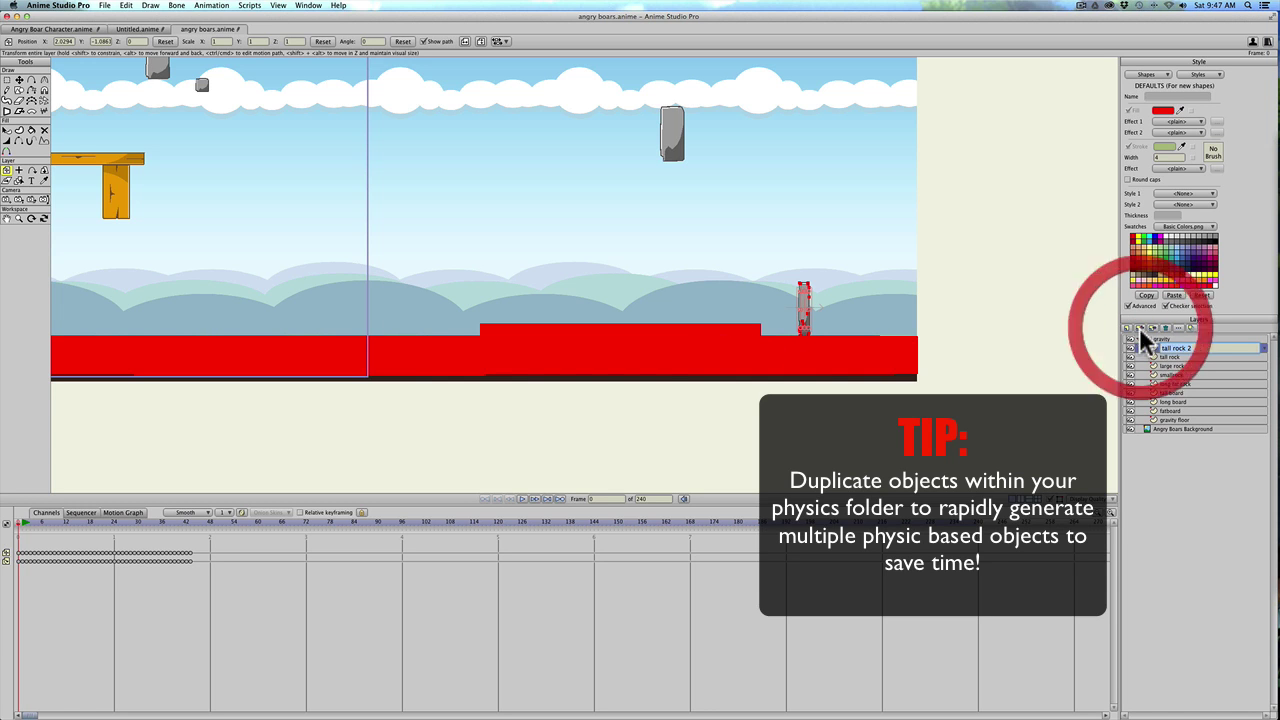
{"action": "left_click_drag", "start_coordinate": [815, 318], "coordinate": [868, 316]}
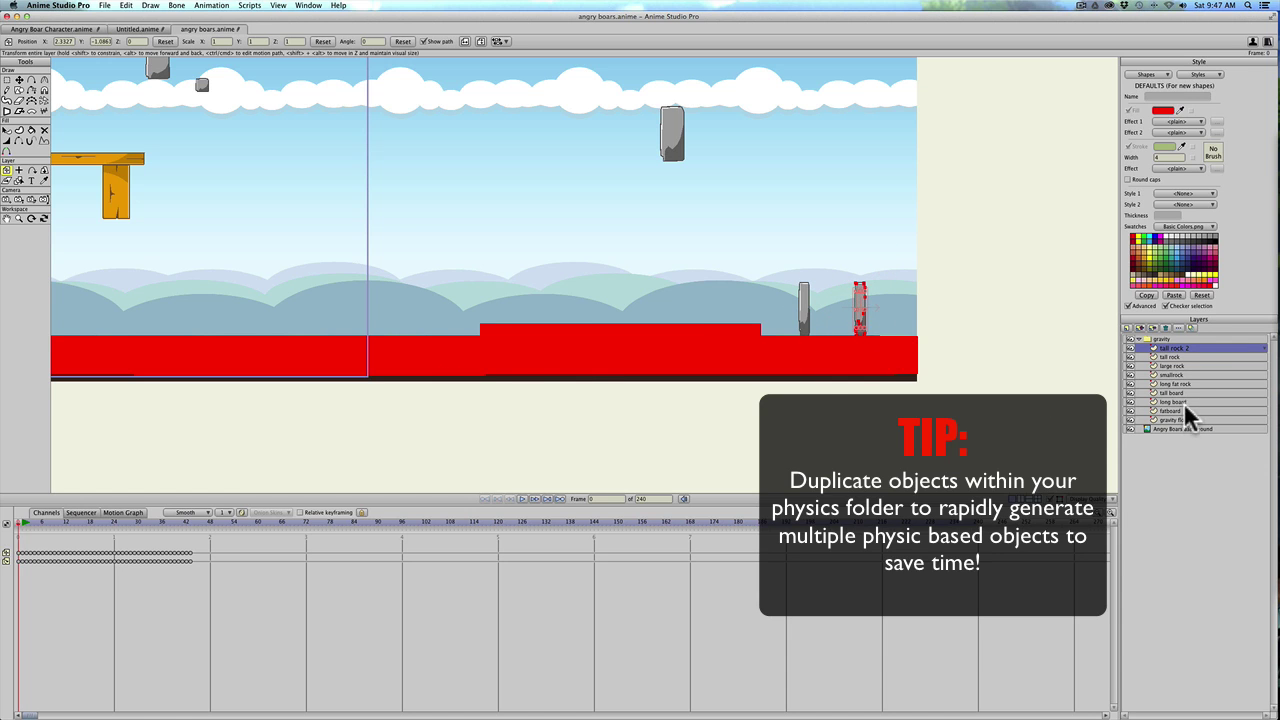
Duplicate the tall rock as tall rock 3 and rotate it horizontal across the two pillars.
{"action": "left_click", "coordinate": [1140, 327]}
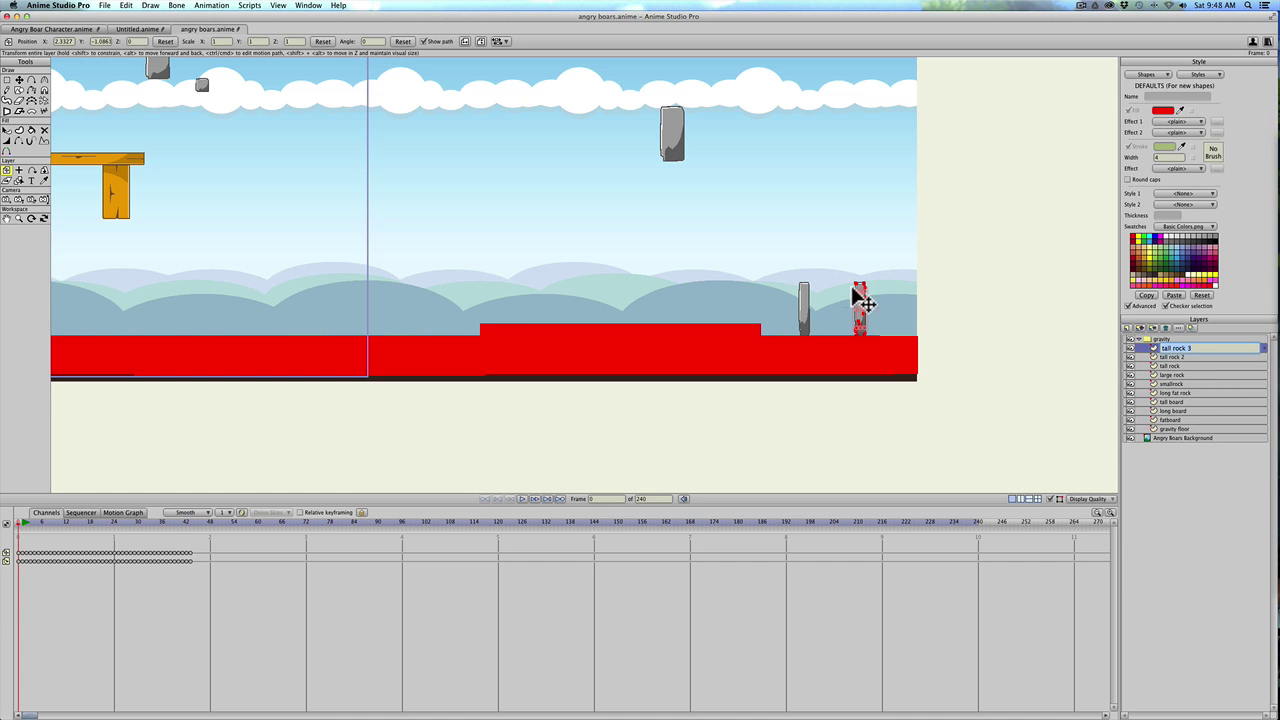
{"action": "mouse_move", "coordinate": [858, 298]}
{"action": "left_mouse_down"}
{"action": "mouse_move", "coordinate": [857, 286]}
{"action": "mouse_move", "coordinate": [886, 300]}
{"action": "mouse_move", "coordinate": [891, 323]}
{"action": "mouse_move", "coordinate": [878, 290]}
{"action": "mouse_move", "coordinate": [860, 291]}
{"action": "mouse_move", "coordinate": [871, 280]}
{"action": "mouse_move", "coordinate": [850, 287]}
{"action": "left_mouse_up"}
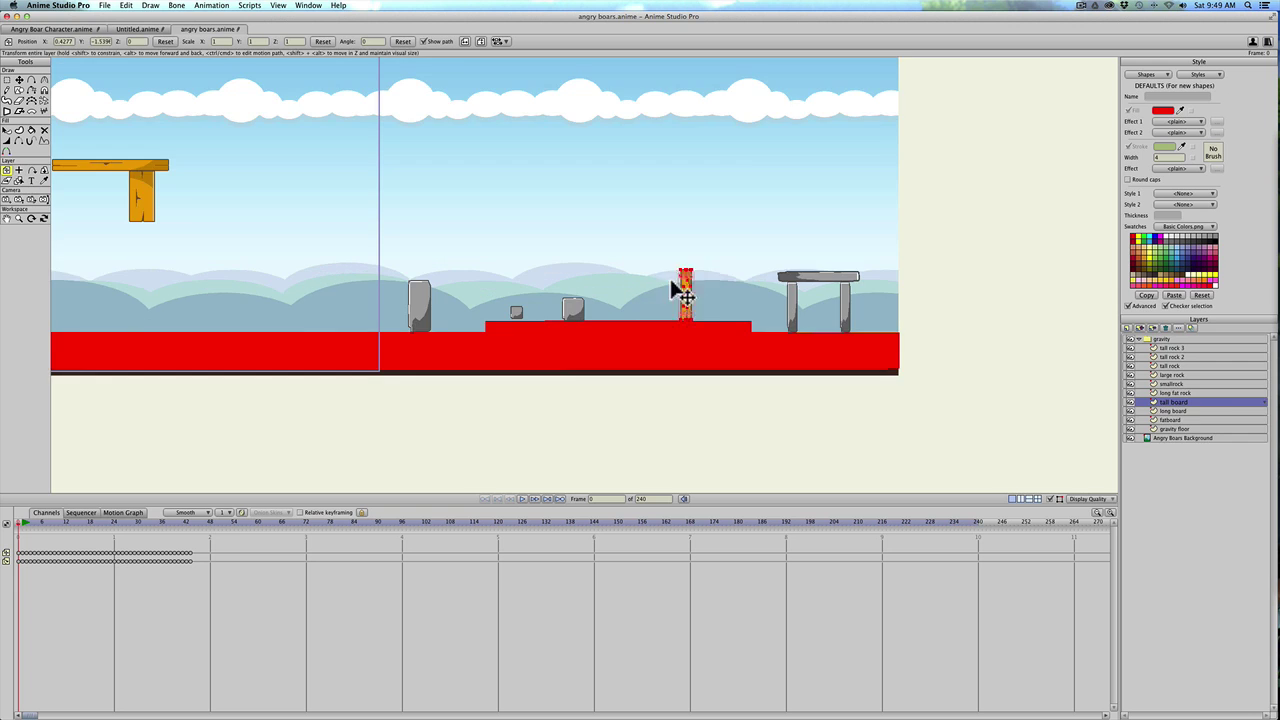
{"action": "left_click_drag", "start_coordinate": [680, 286], "coordinate": [722, 255]}
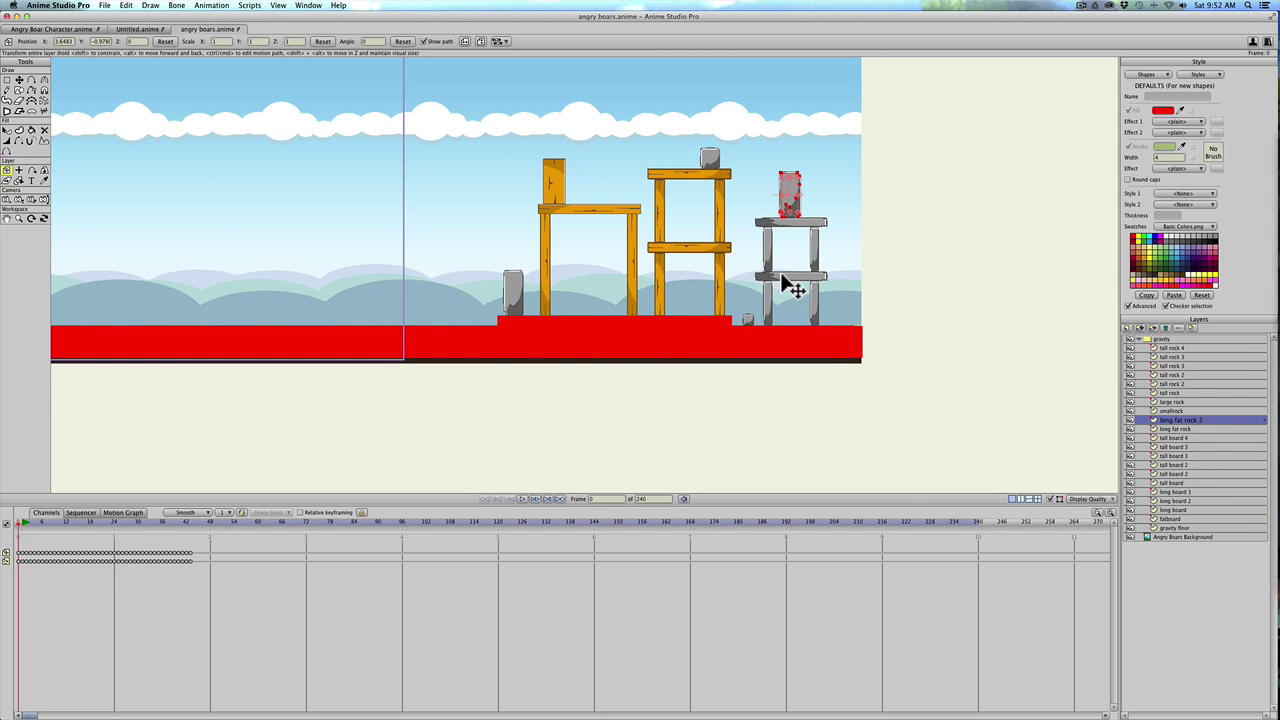
Pan back to the whole scene, scrub a few frames to test physics, and reset to frame 0.
{"action": "left_click_drag", "start_coordinate": [795, 290], "coordinate": [725, 278]}
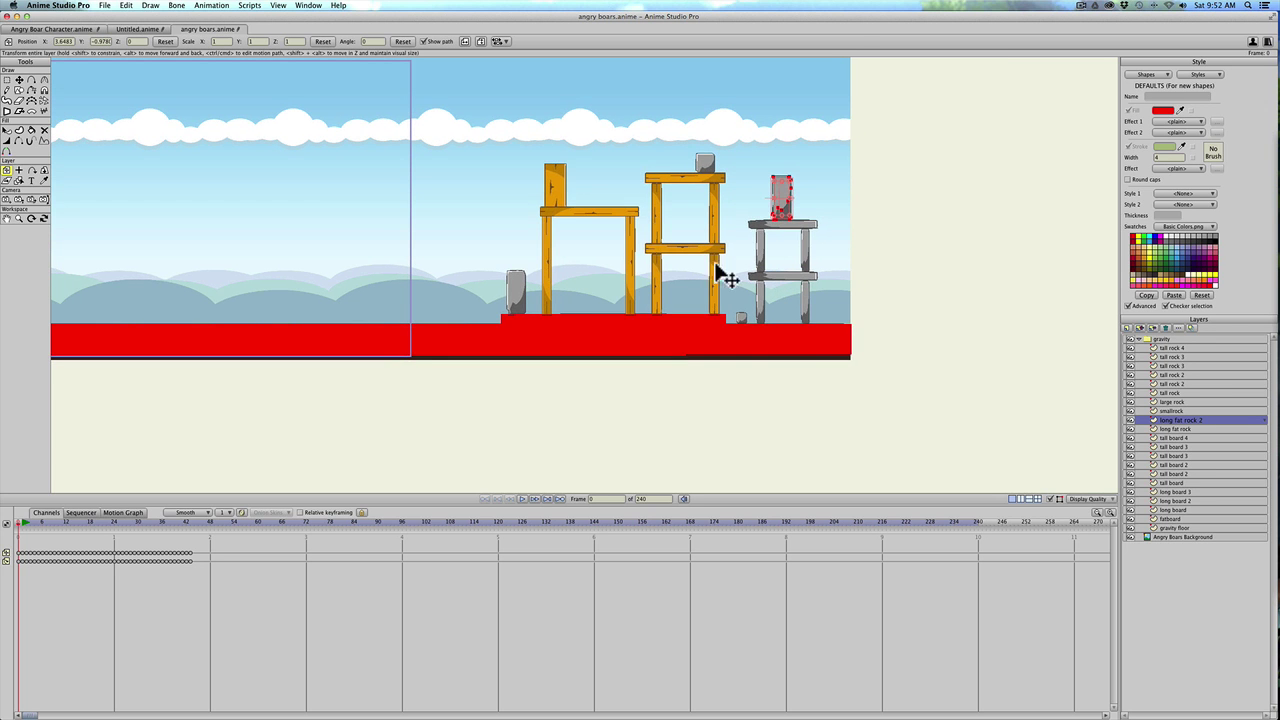
{"action": "scroll", "coordinate": [707, 275], "scroll_direction": "up", "scroll_amount": 4}
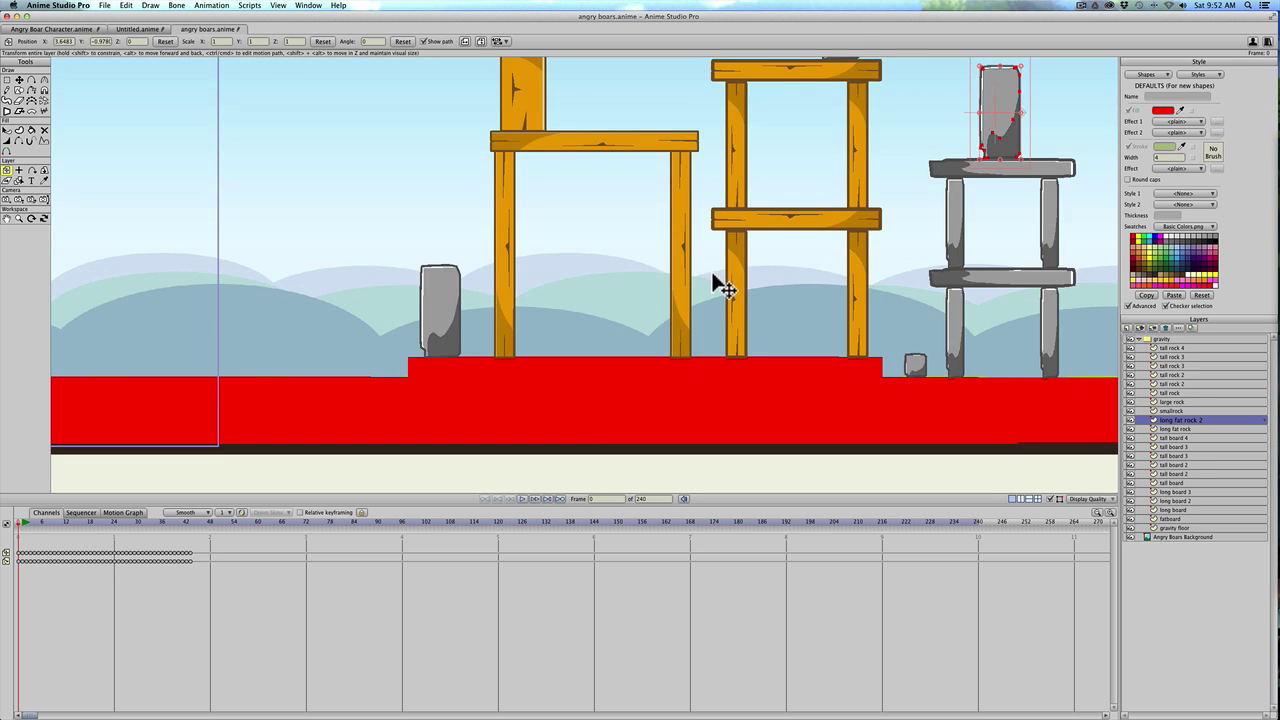
{"action": "left_click_drag", "start_coordinate": [703, 278], "coordinate": [633, 335]}
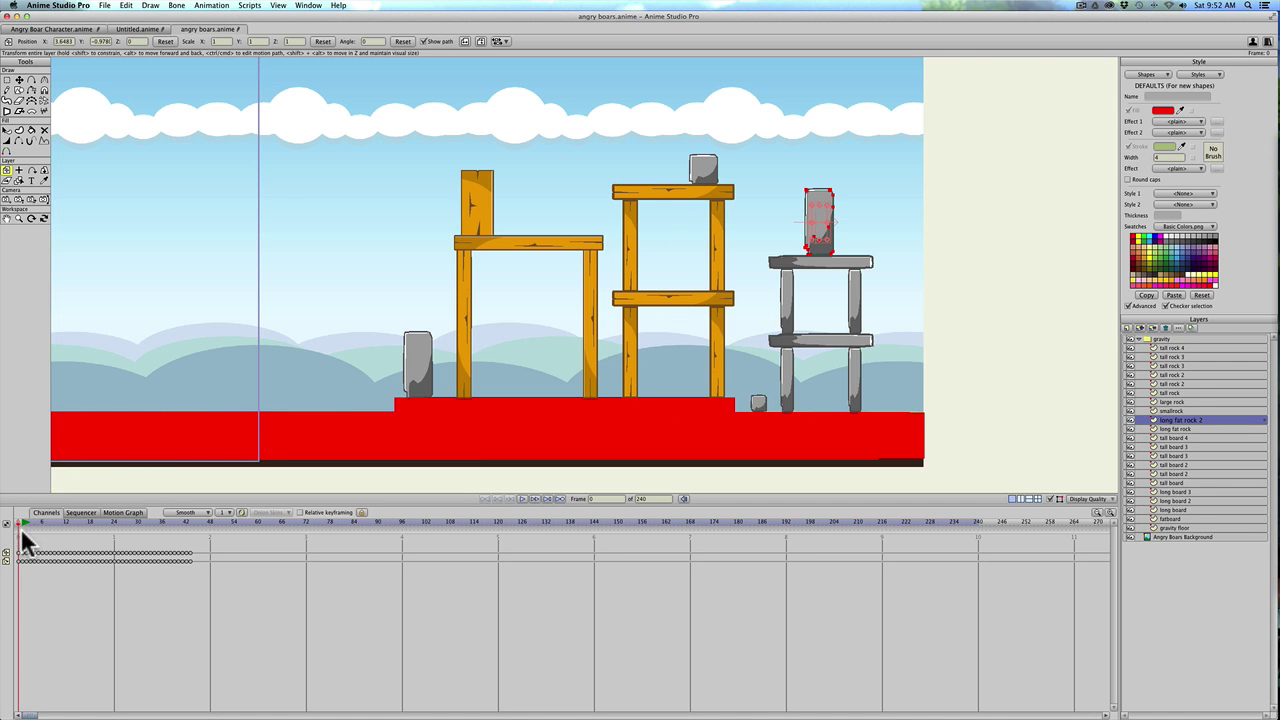
{"action": "mouse_move", "coordinate": [23, 529]}
{"action": "left_mouse_down"}
{"action": "mouse_move", "coordinate": [88, 519]}
{"action": "mouse_move", "coordinate": [263, 558]}
{"action": "mouse_move", "coordinate": [12, 550]}
{"action": "left_mouse_up"}
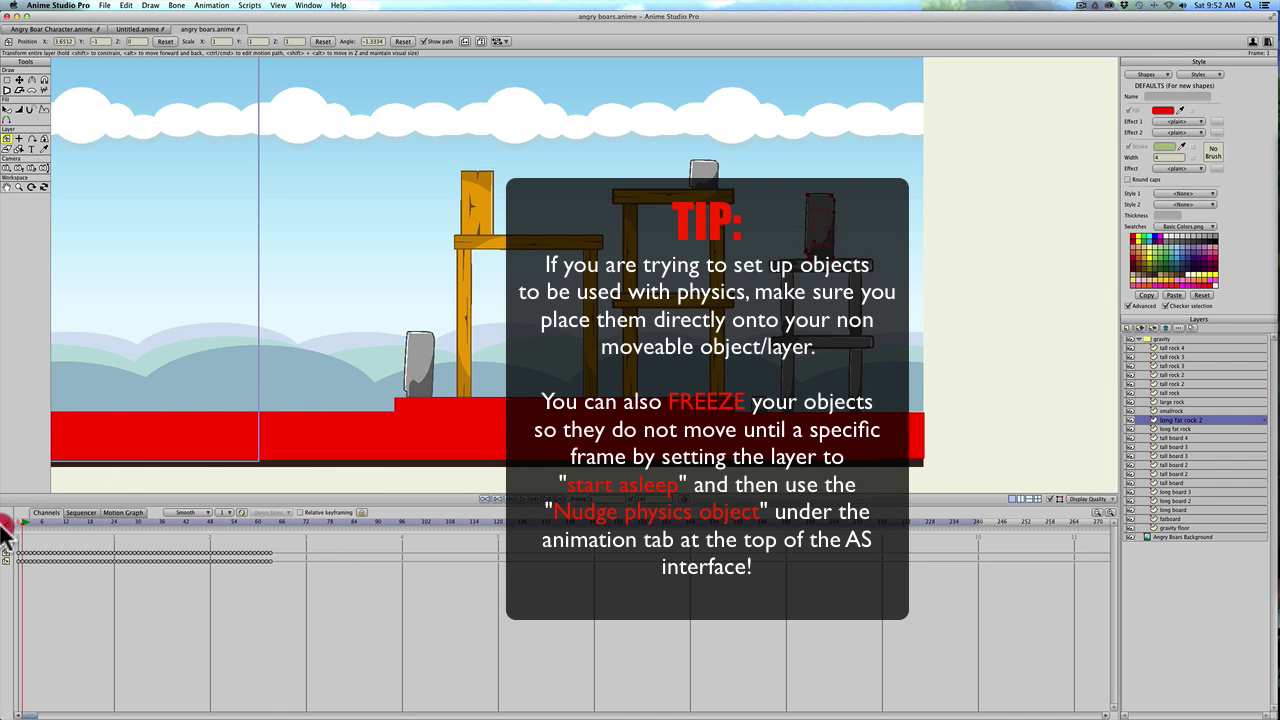
{"action": "left_click", "coordinate": [14, 545]}
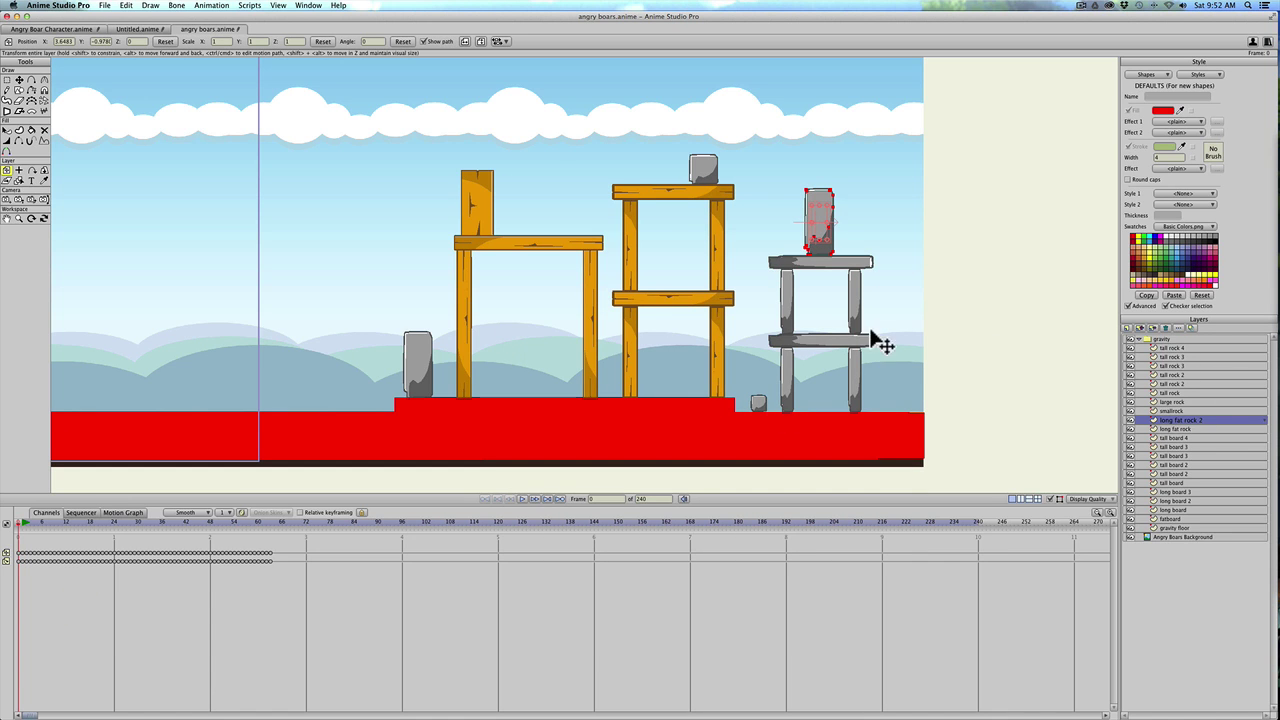
{"action": "left_click", "coordinate": [1162, 384]}
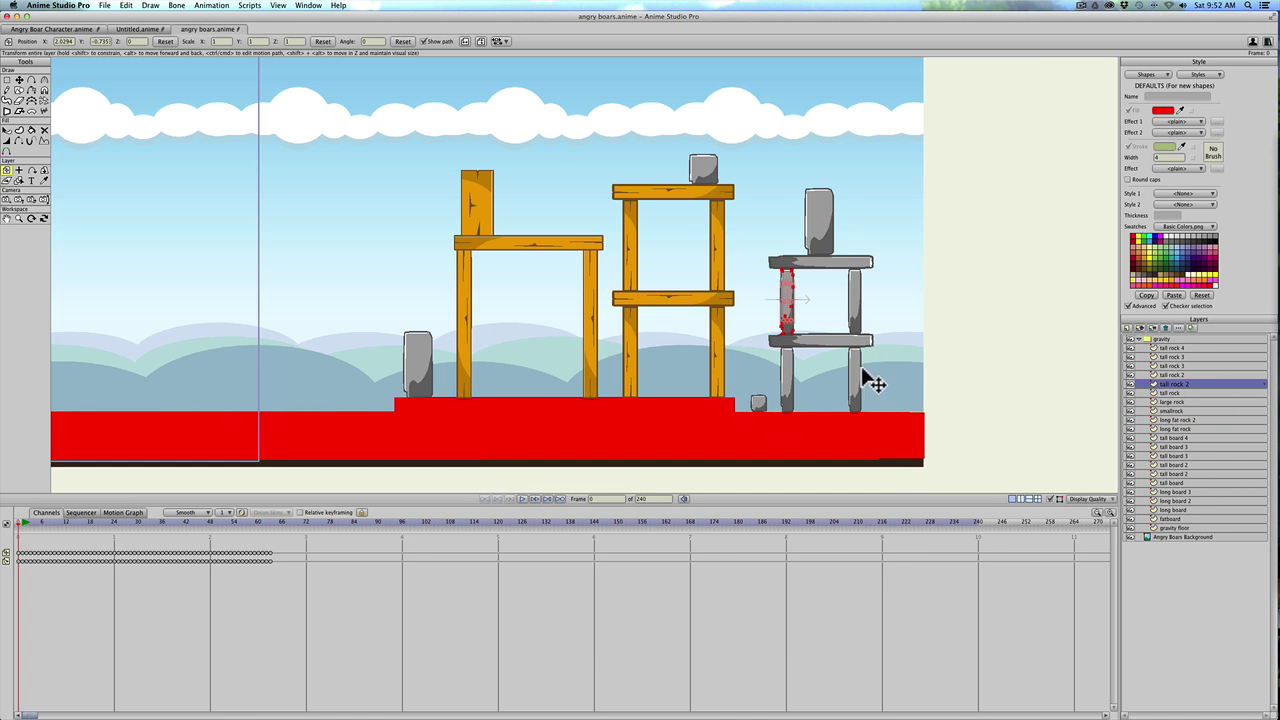
{"action": "left_click", "coordinate": [1160, 367]}
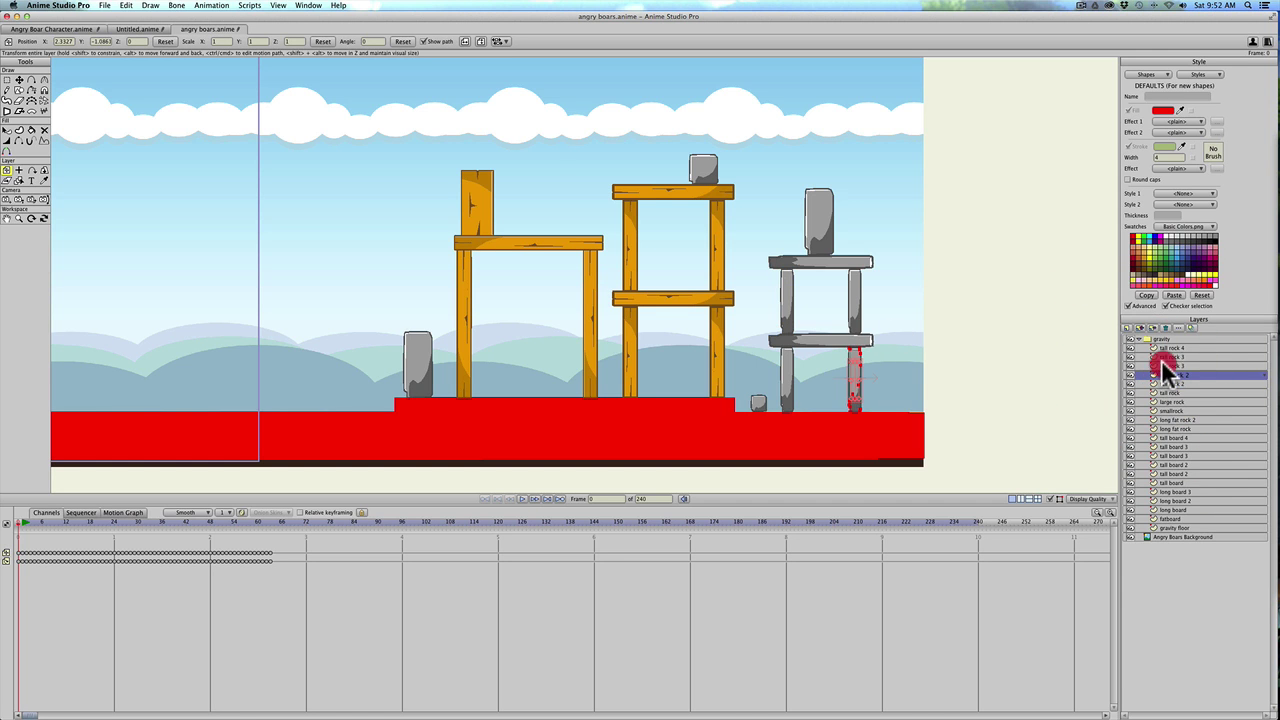
{"action": "left_click", "coordinate": [1165, 352]}
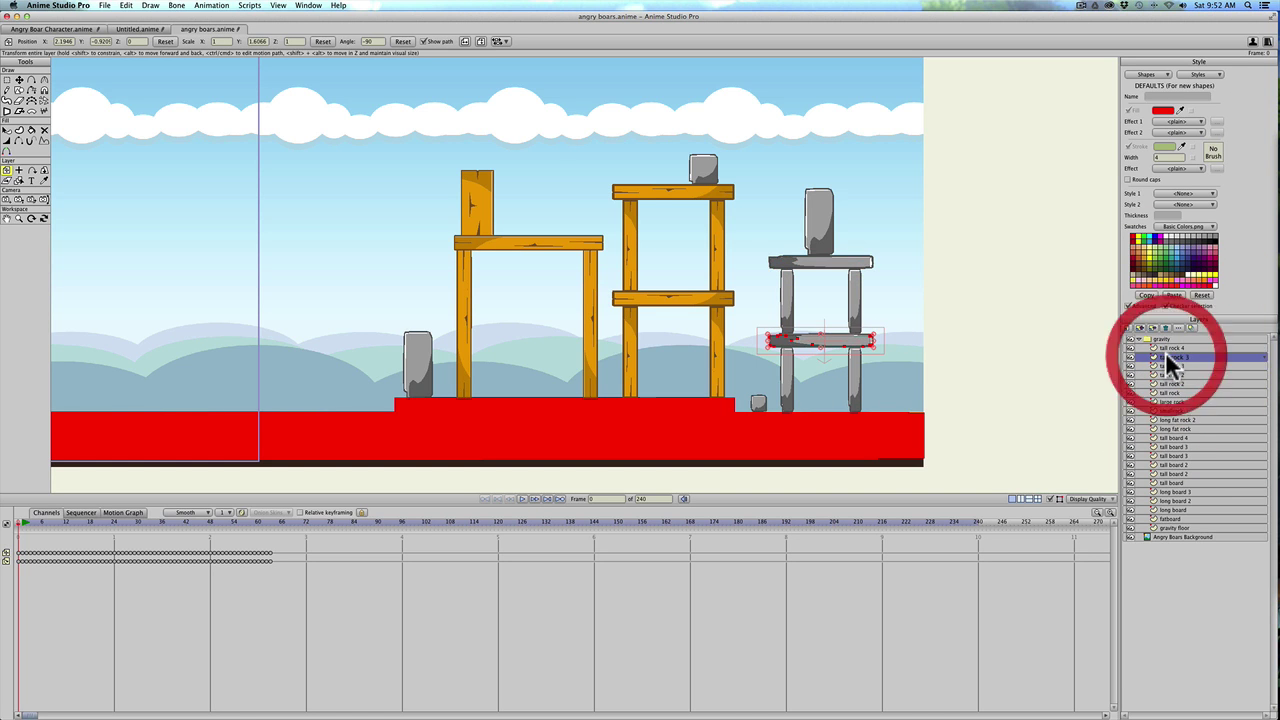
{"action": "left_click", "coordinate": [1164, 344]}
{"action": "left_click", "coordinate": [1166, 356]}
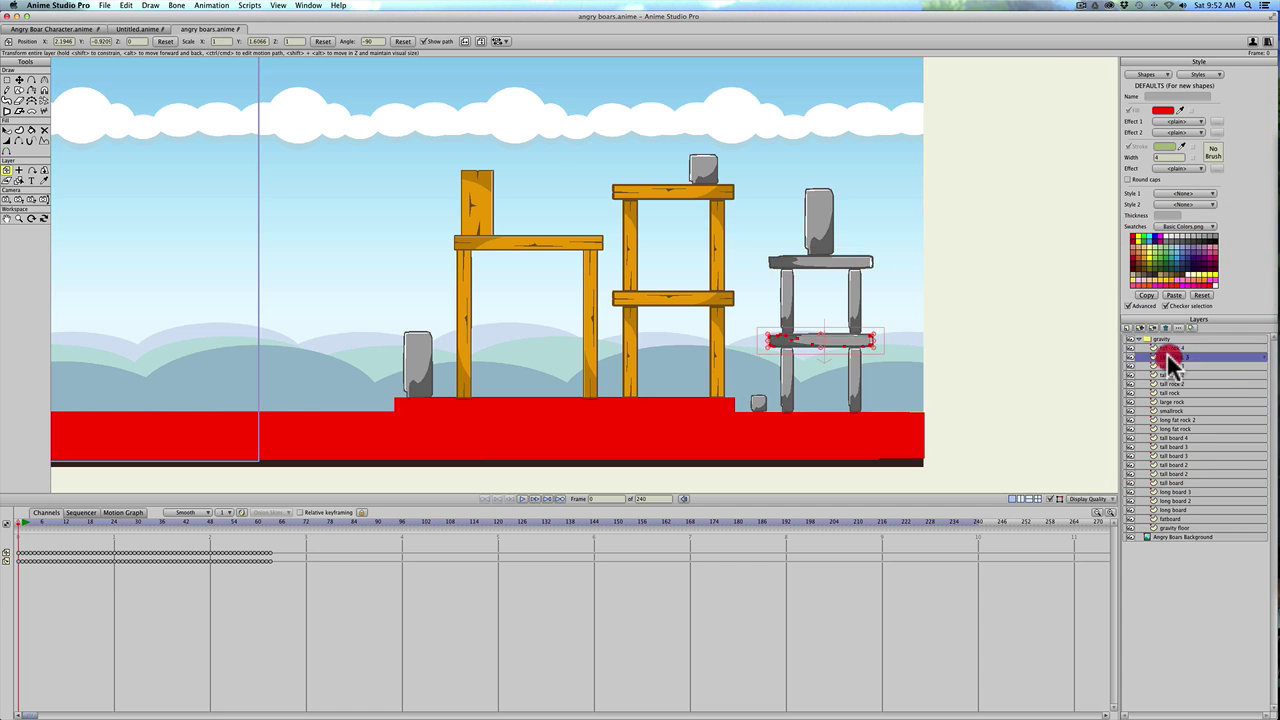
{"action": "left_click", "coordinate": [1168, 367]}
{"action": "left_click", "coordinate": [1168, 356]}
{"action": "left_click", "coordinate": [1161, 345]}
{"action": "left_click", "coordinate": [1166, 362]}
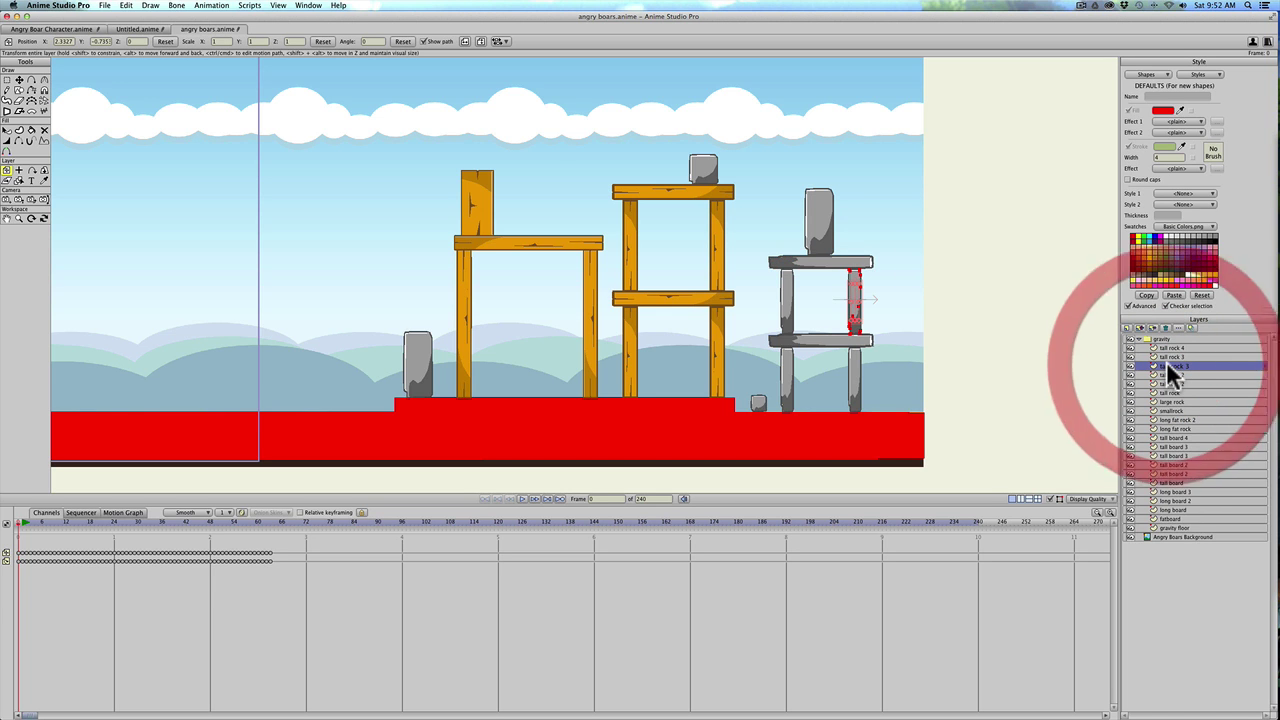
{"action": "left_click", "coordinate": [1169, 382]}
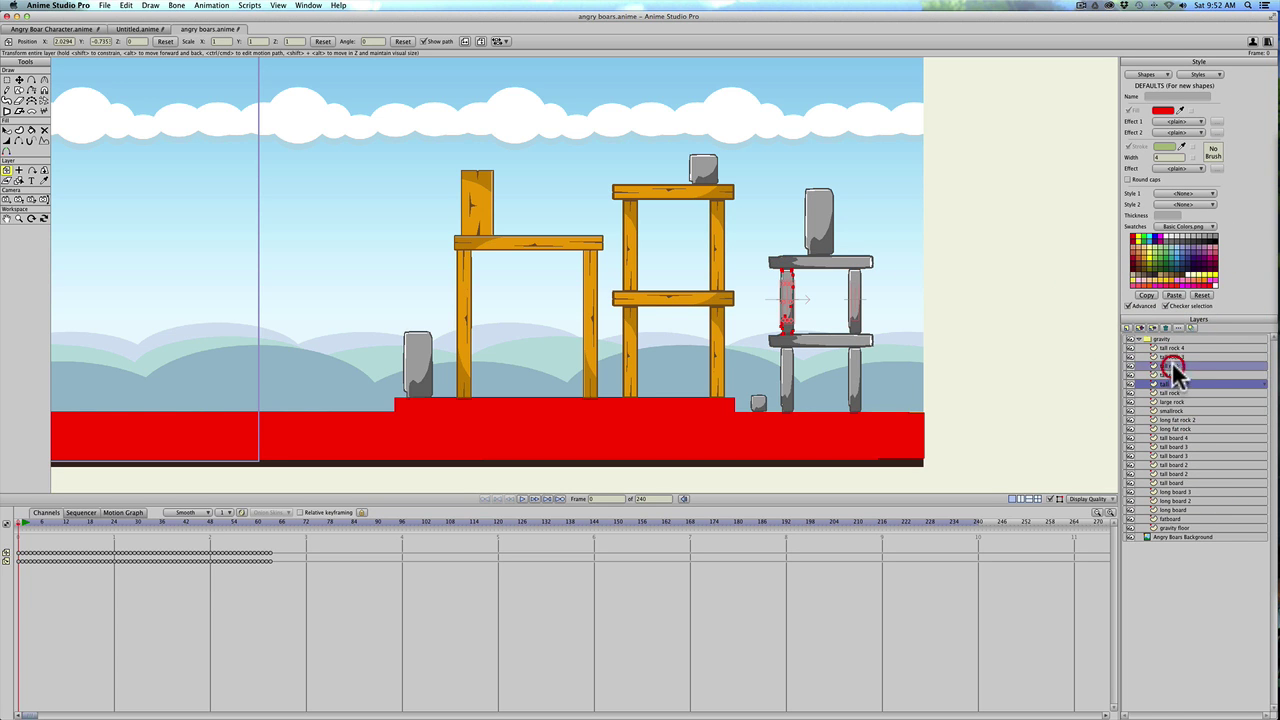
{"action": "left_click", "coordinate": [1180, 366]}
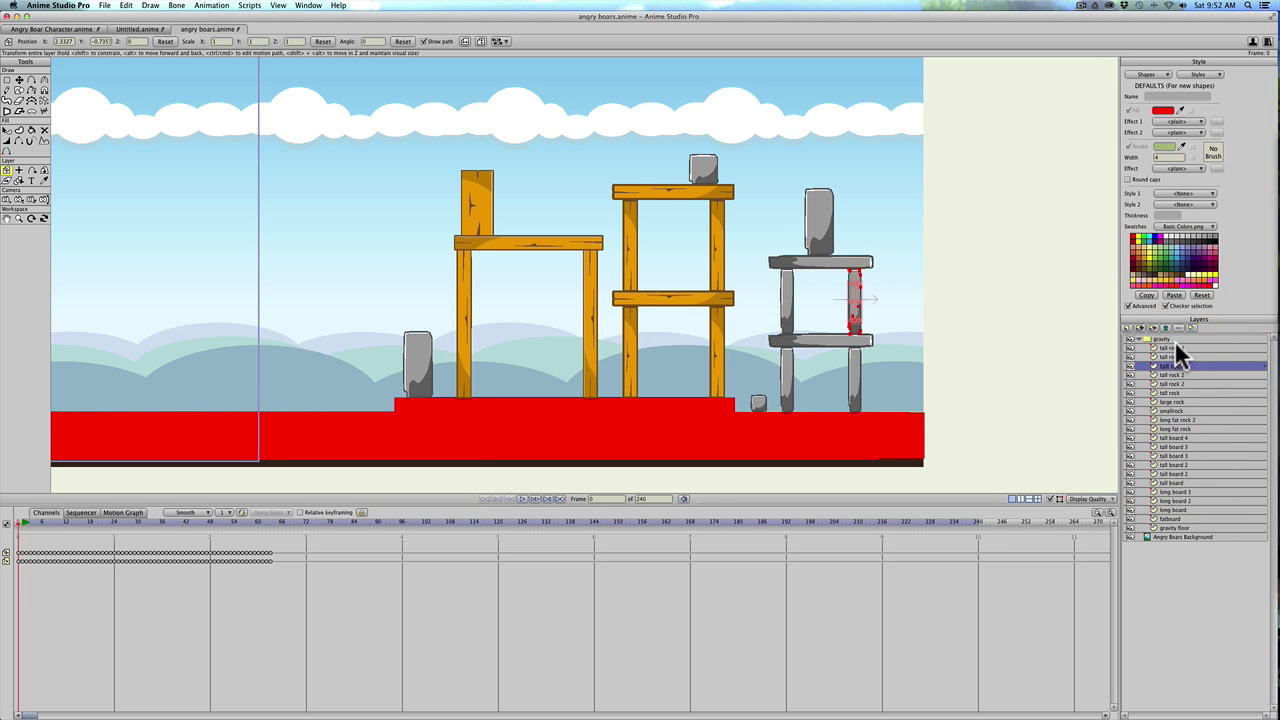
{"action": "left_click", "coordinate": [1174, 347]}
{"action": "left_click", "coordinate": [1178, 367], "text": "shift"}
{"action": "left_click", "coordinate": [1171, 365]}
{"action": "left_click", "coordinate": [1171, 347], "text": "super"}
{"action": "left_click", "coordinate": [1174, 382], "text": "super"}
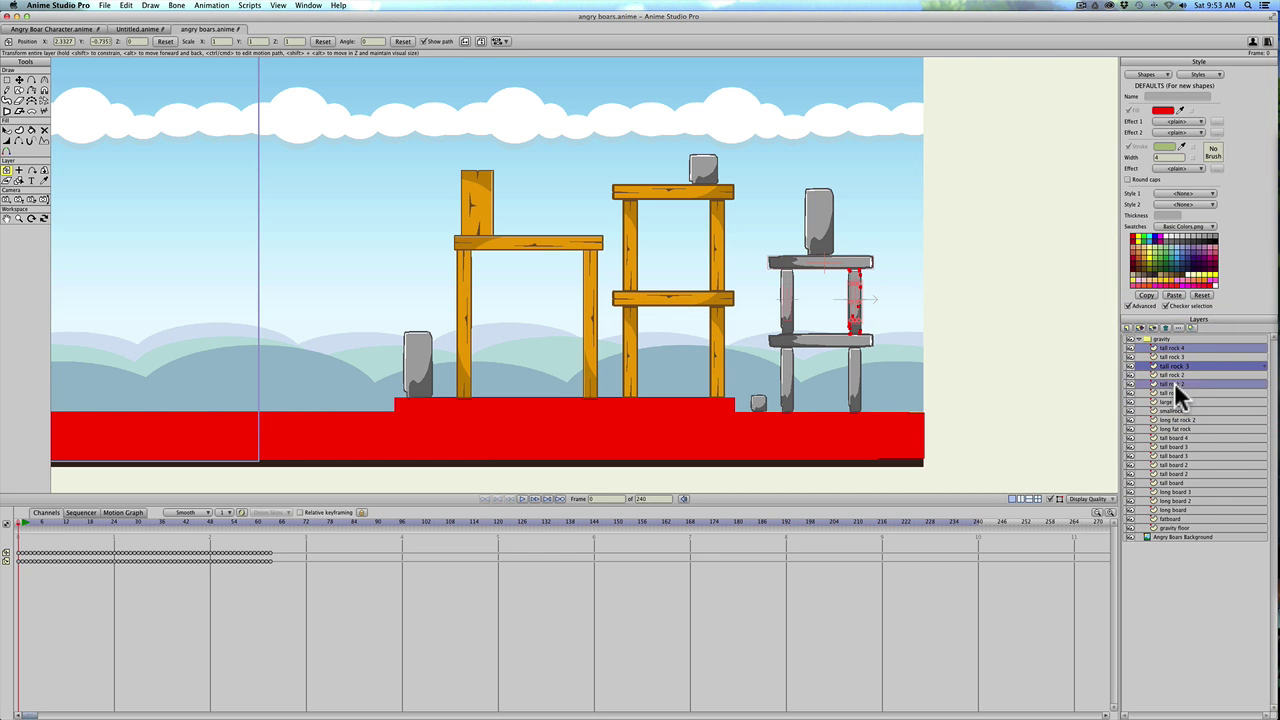
{"action": "left_click", "coordinate": [1174, 345]}
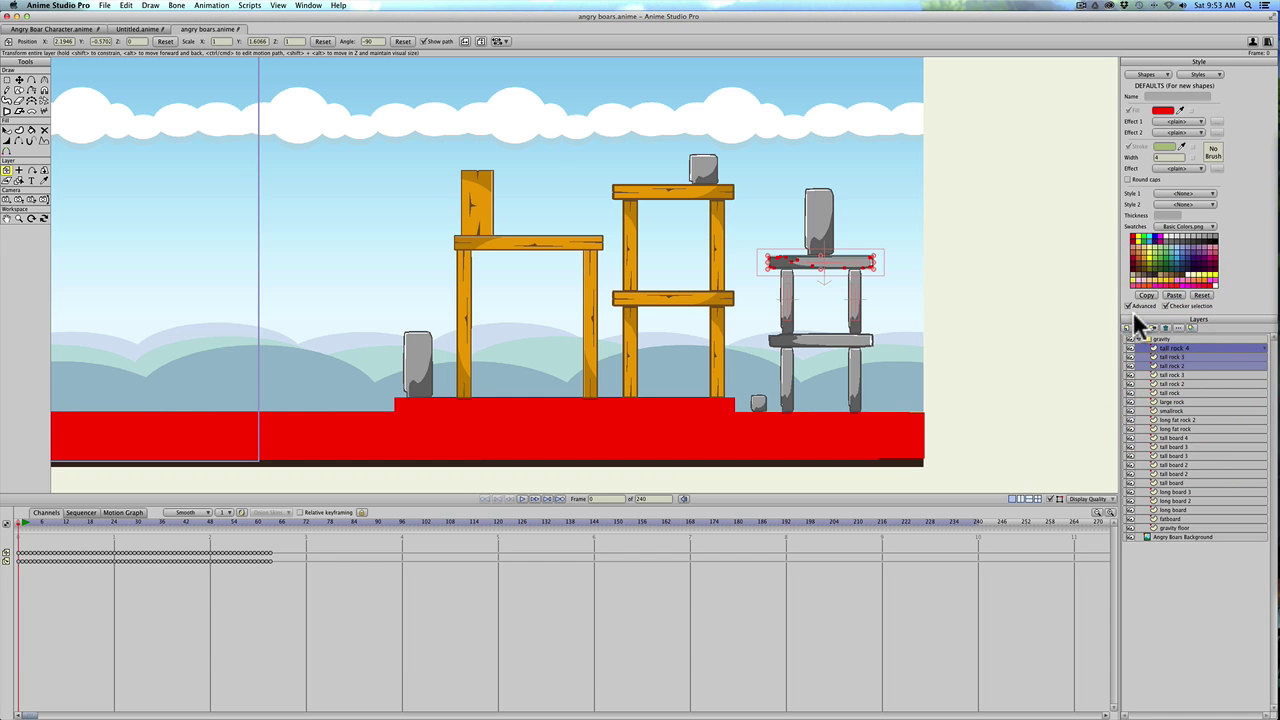
{"action": "left_click", "coordinate": [1186, 365]}
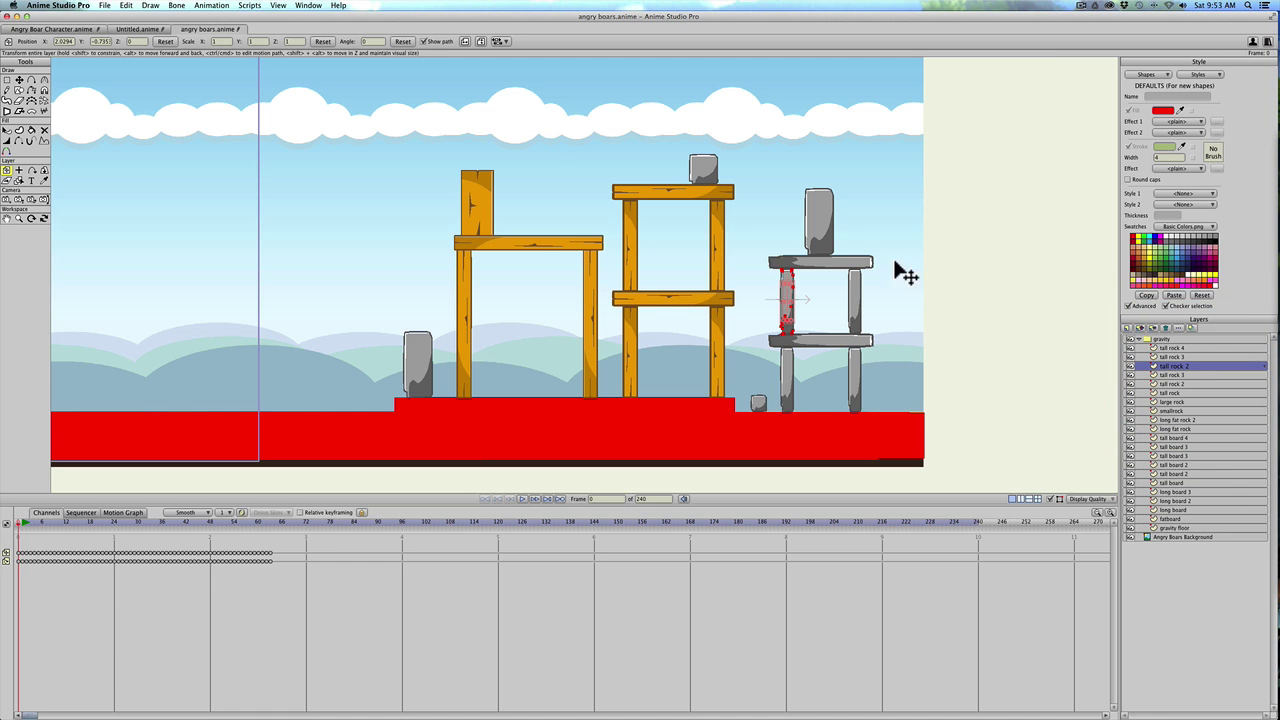
{"action": "left_click", "coordinate": [822, 233]}
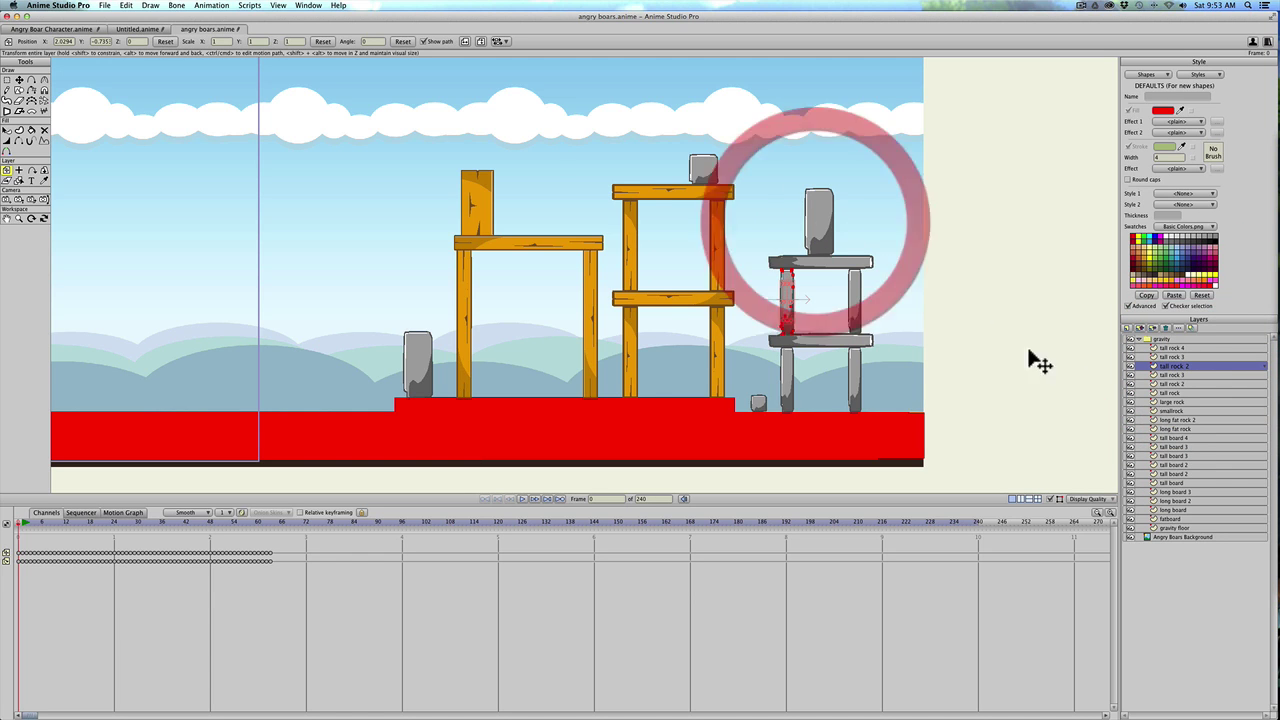
{"action": "left_click", "coordinate": [1165, 398]}
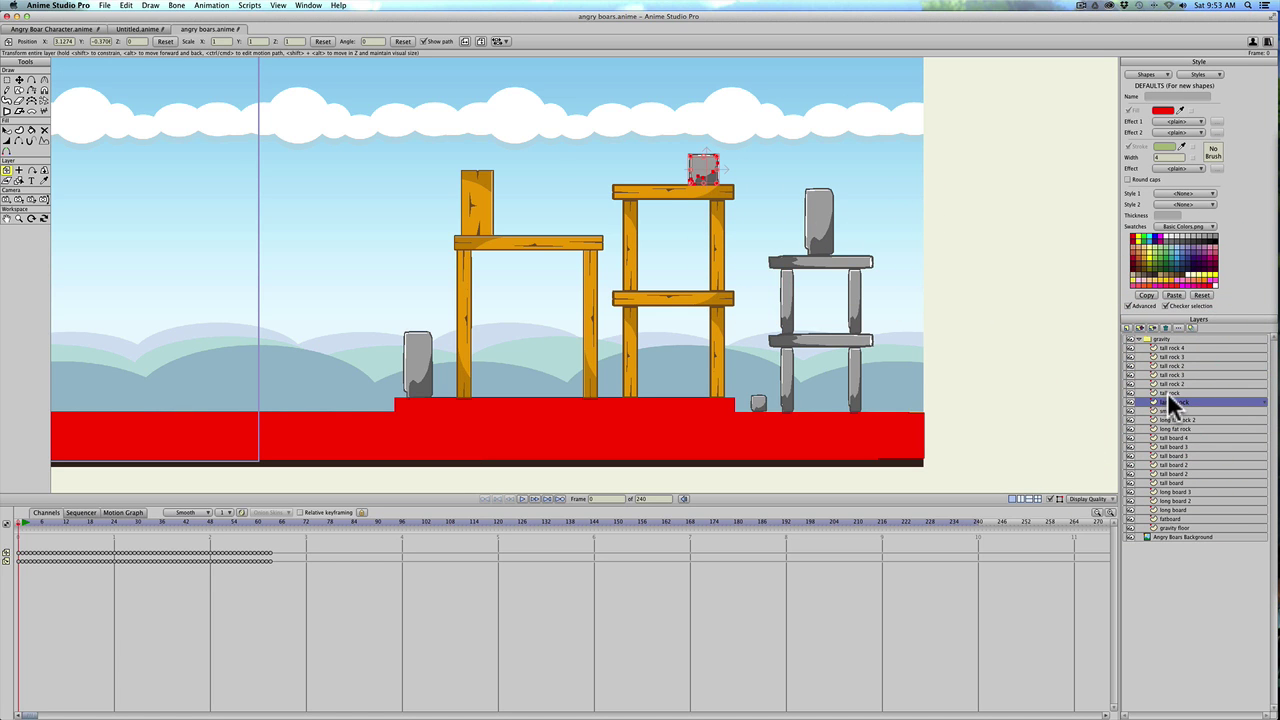
Move long fat rock 2 from atop the stone tower onto the left grey rock.
{"action": "left_click", "coordinate": [1166, 392]}
{"action": "left_click", "coordinate": [1167, 417]}
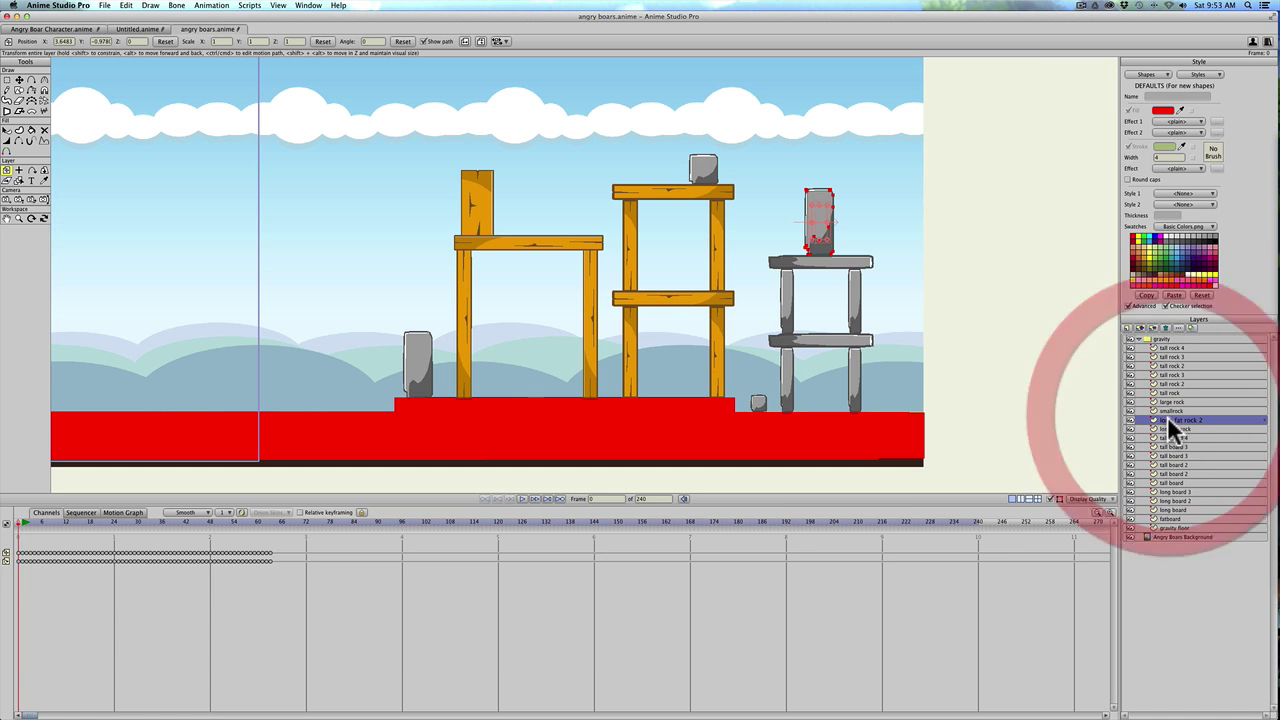
{"action": "left_click_drag", "start_coordinate": [826, 236], "coordinate": [418, 308]}
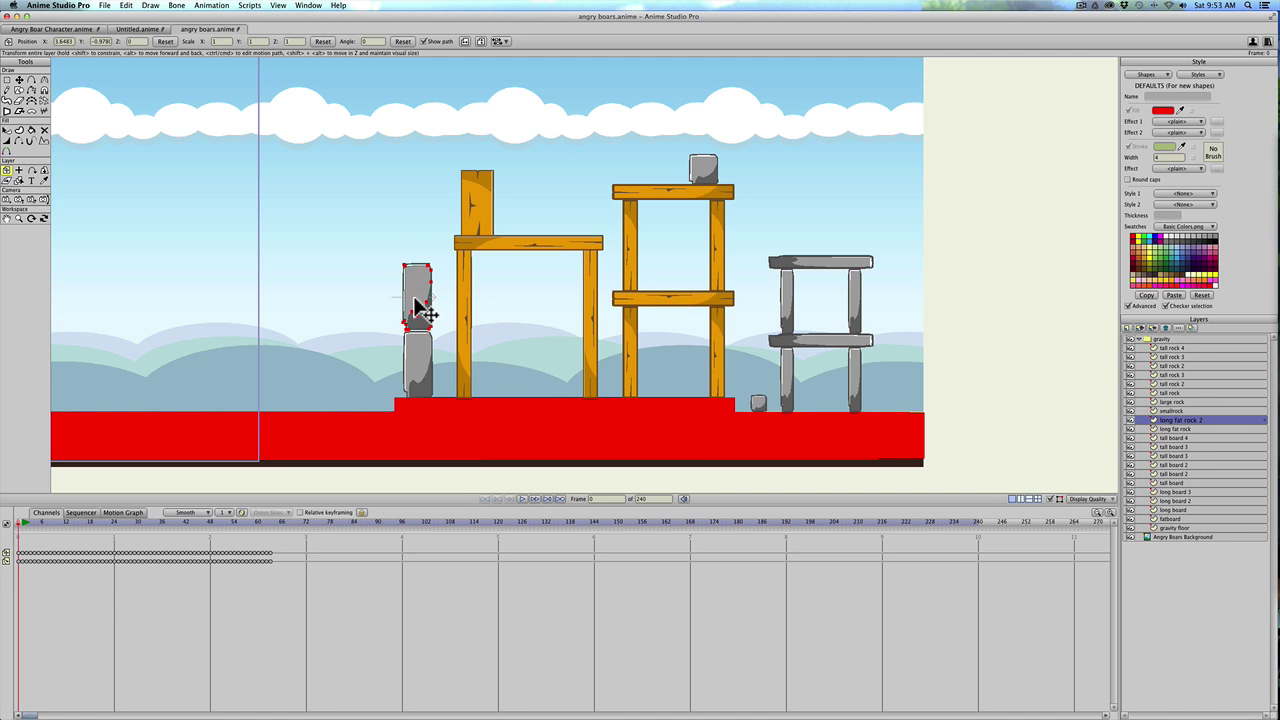
{"action": "left_click", "coordinate": [418, 308]}
Scrub to frame 11 to watch the stack fall, then reset the scene to frame 0.
{"action": "mouse_move", "coordinate": [35, 533]}
{"action": "left_mouse_down"}
{"action": "mouse_move", "coordinate": [69, 529]}
{"action": "mouse_move", "coordinate": [14, 543]}
{"action": "left_mouse_up"}
{"action": "left_click", "coordinate": [14, 540]}
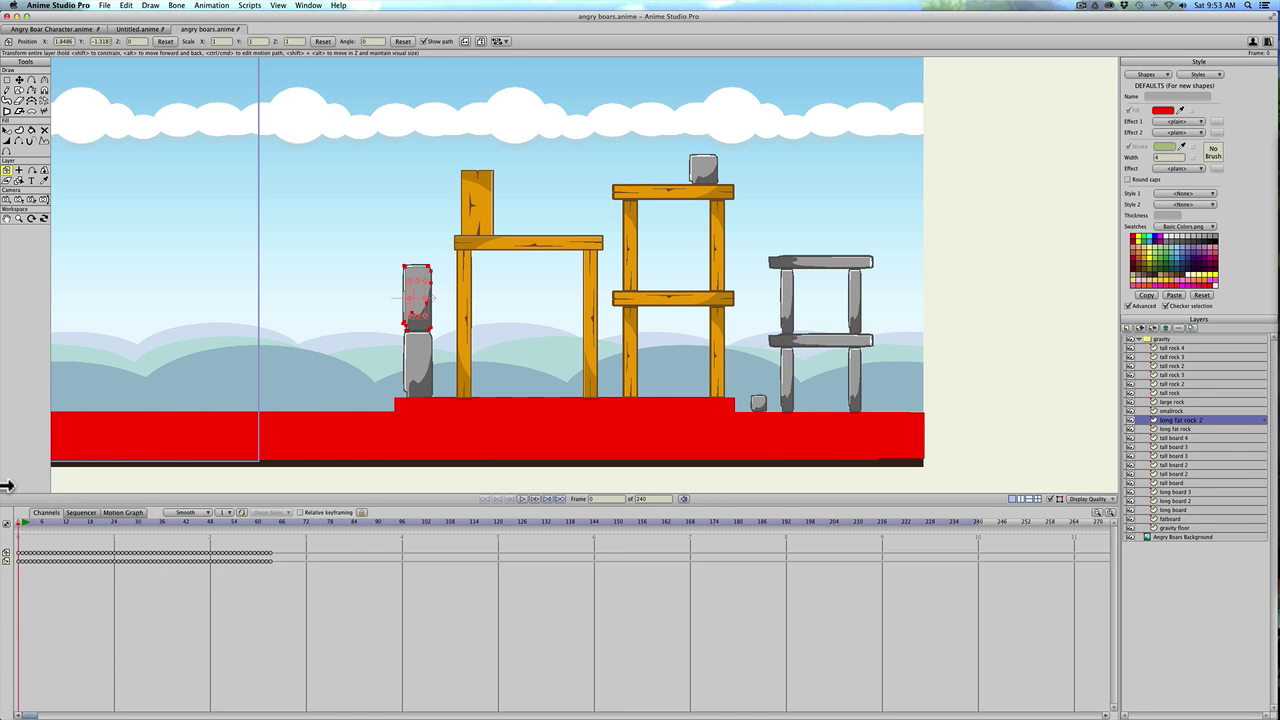
{"action": "left_click_drag", "start_coordinate": [28, 524], "coordinate": [134, 524]}
{"action": "left_click", "coordinate": [8, 526]}
{"action": "left_click", "coordinate": [1167, 390]}
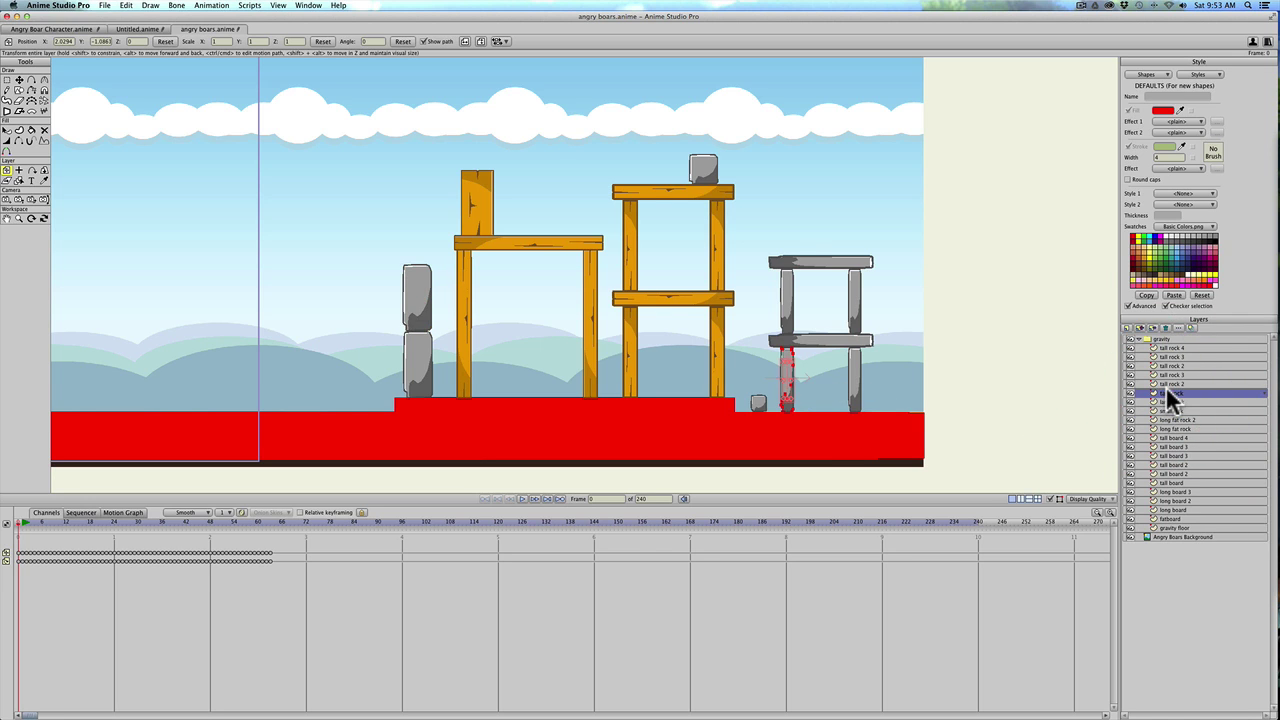
{"action": "left_click", "coordinate": [1166, 383]}
Select tall rock 4 through large rock and nudge the seven-piece tower, briefly using grid snapping.
{"action": "scroll", "coordinate": [915, 420], "scroll_direction": "up", "scroll_amount": 3}
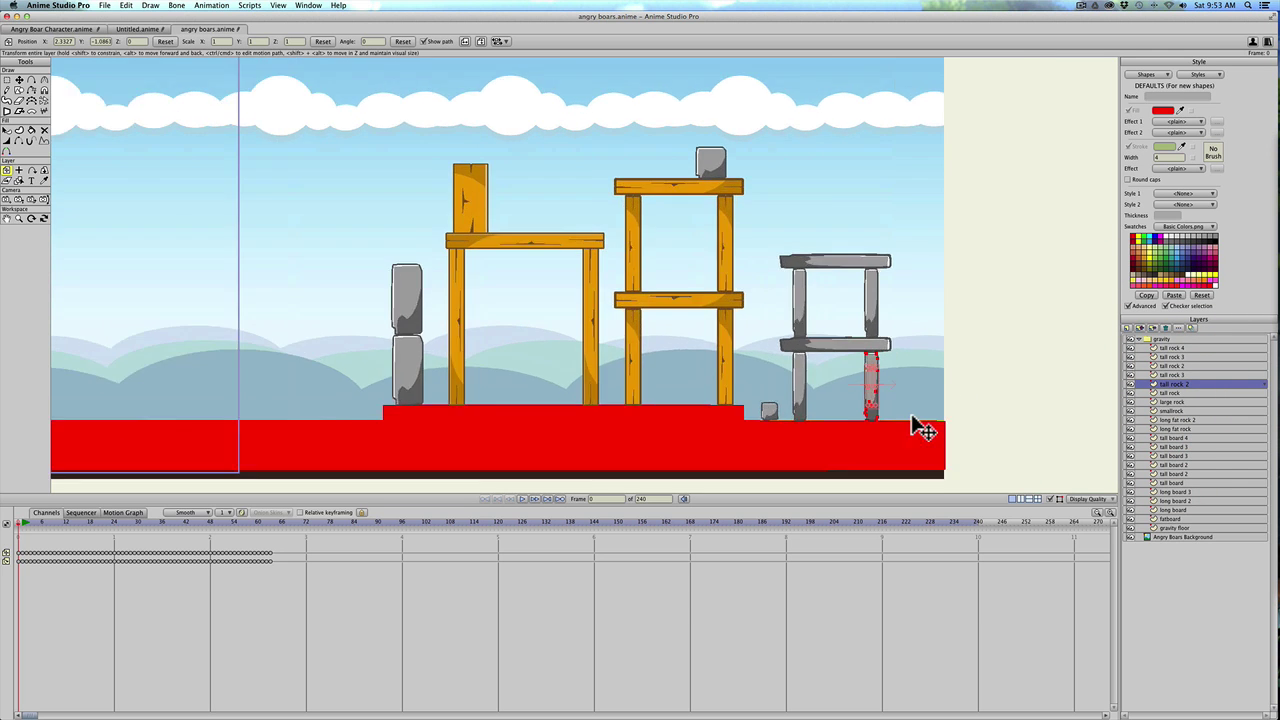
{"action": "scroll", "coordinate": [840, 385], "scroll_direction": "up", "scroll_amount": 2}
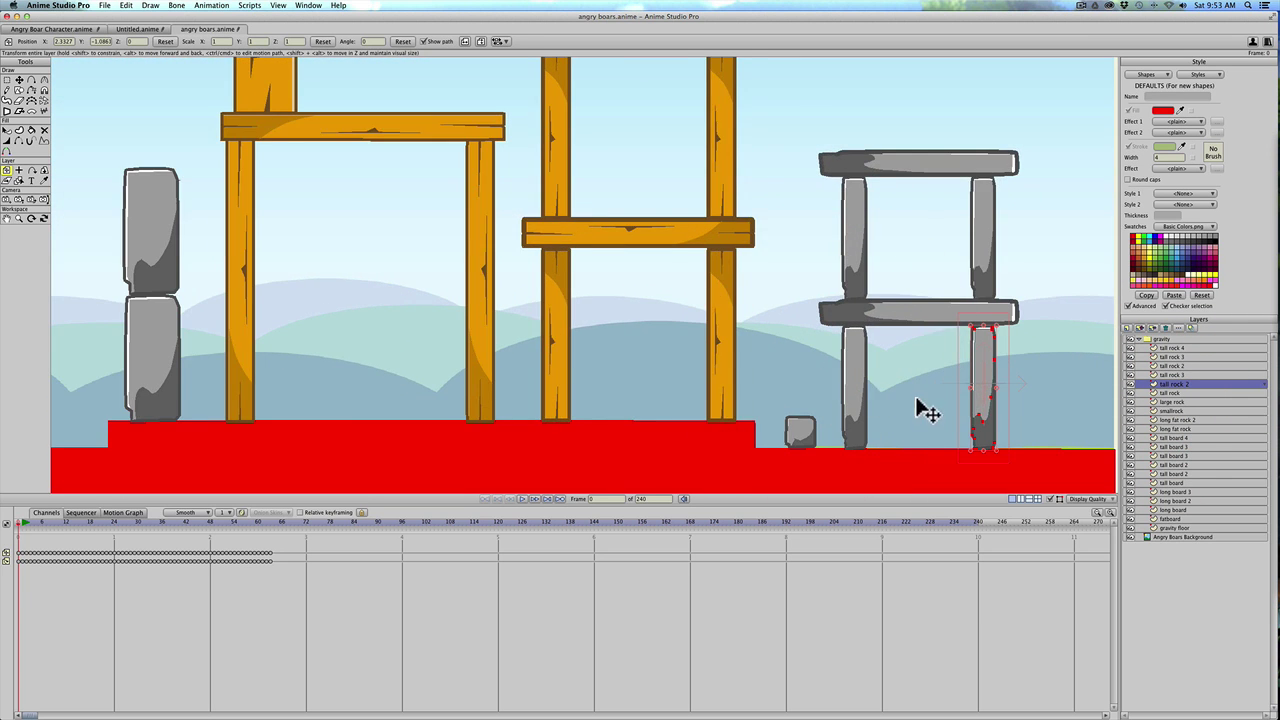
{"action": "scroll", "coordinate": [910, 405], "scroll_direction": "up", "scroll_amount": 2}
{"action": "scroll", "coordinate": [991, 409], "scroll_direction": "up", "scroll_amount": 2}
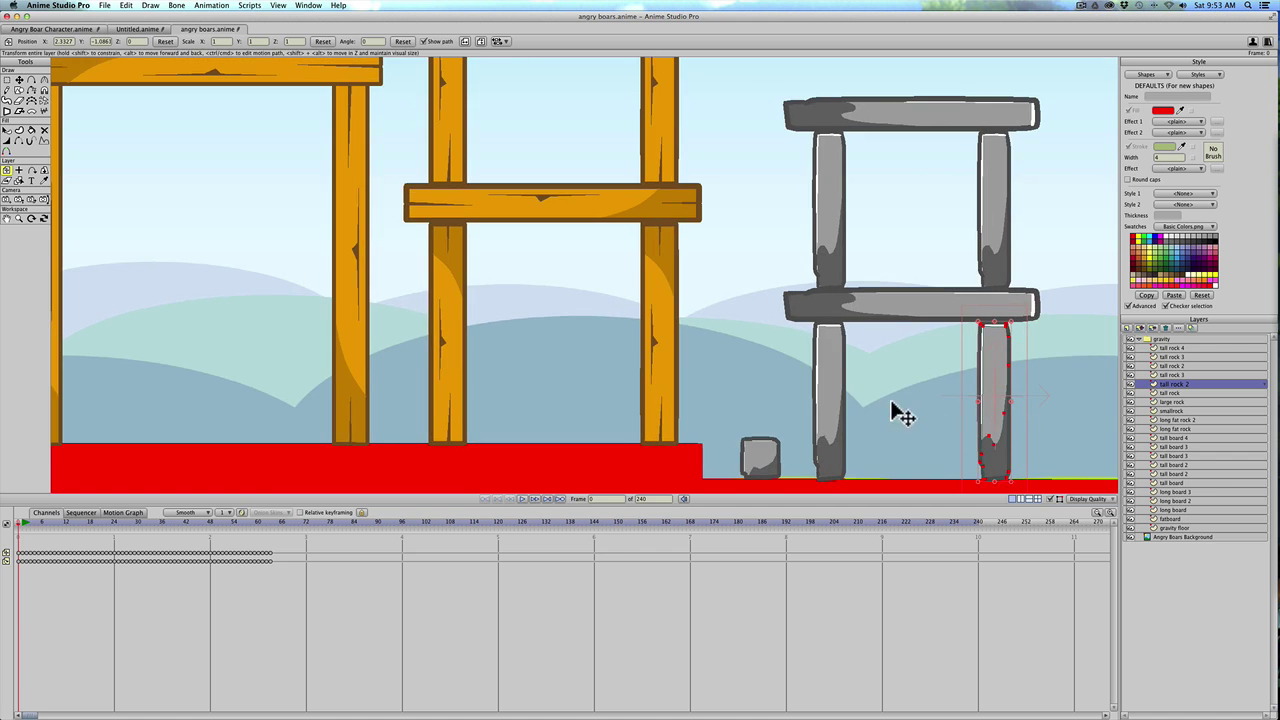
{"action": "scroll", "coordinate": [860, 360], "scroll_direction": "up", "scroll_amount": 2}
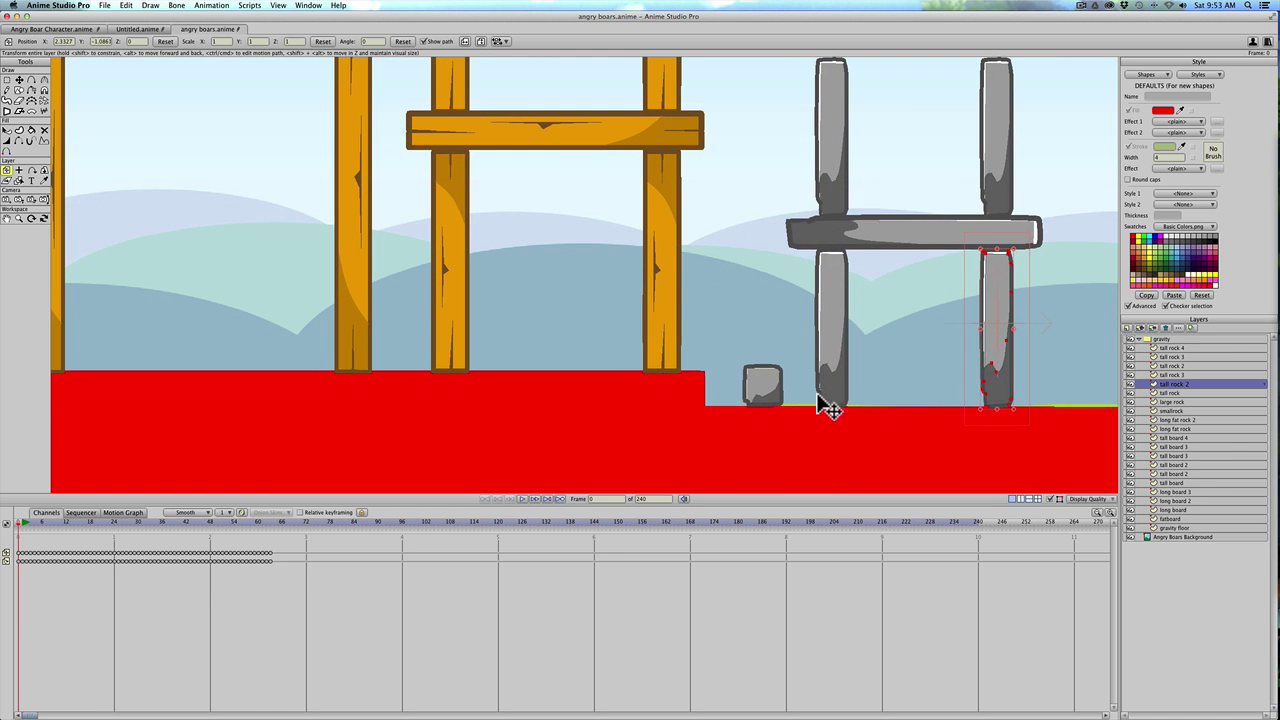
{"action": "left_click", "coordinate": [1168, 349]}
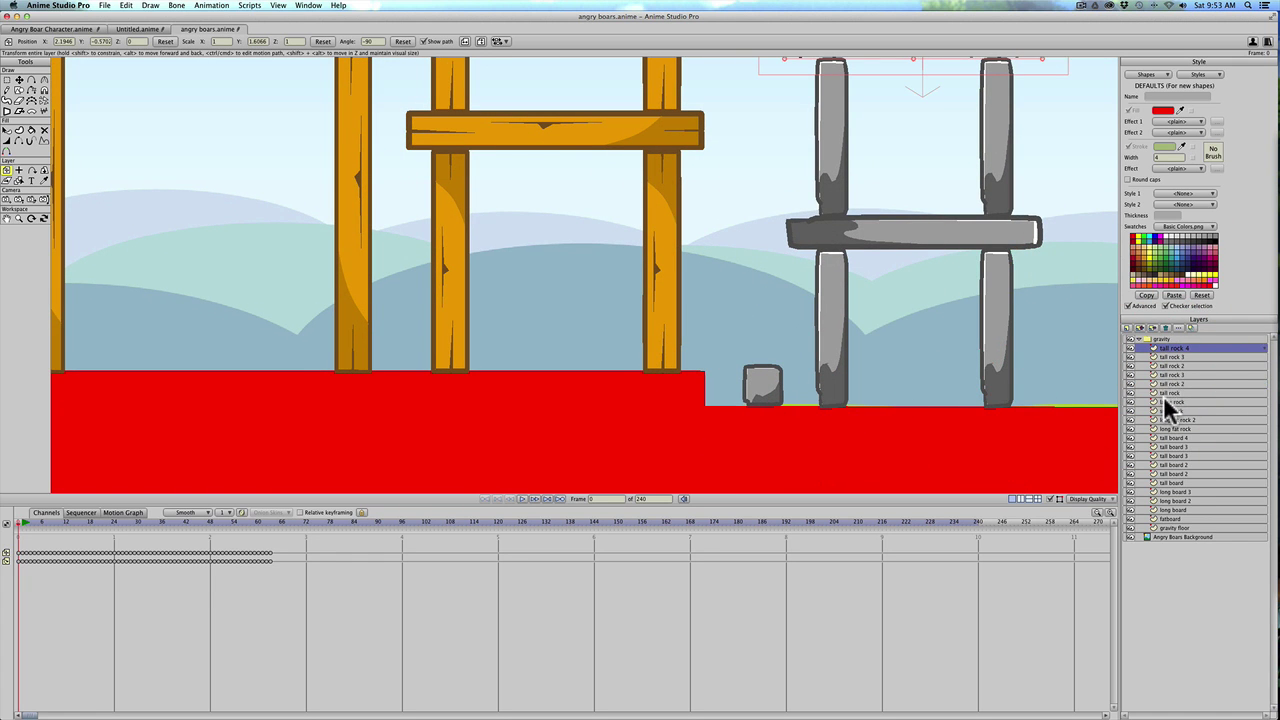
{"action": "left_click", "coordinate": [1163, 398], "text": "shift"}
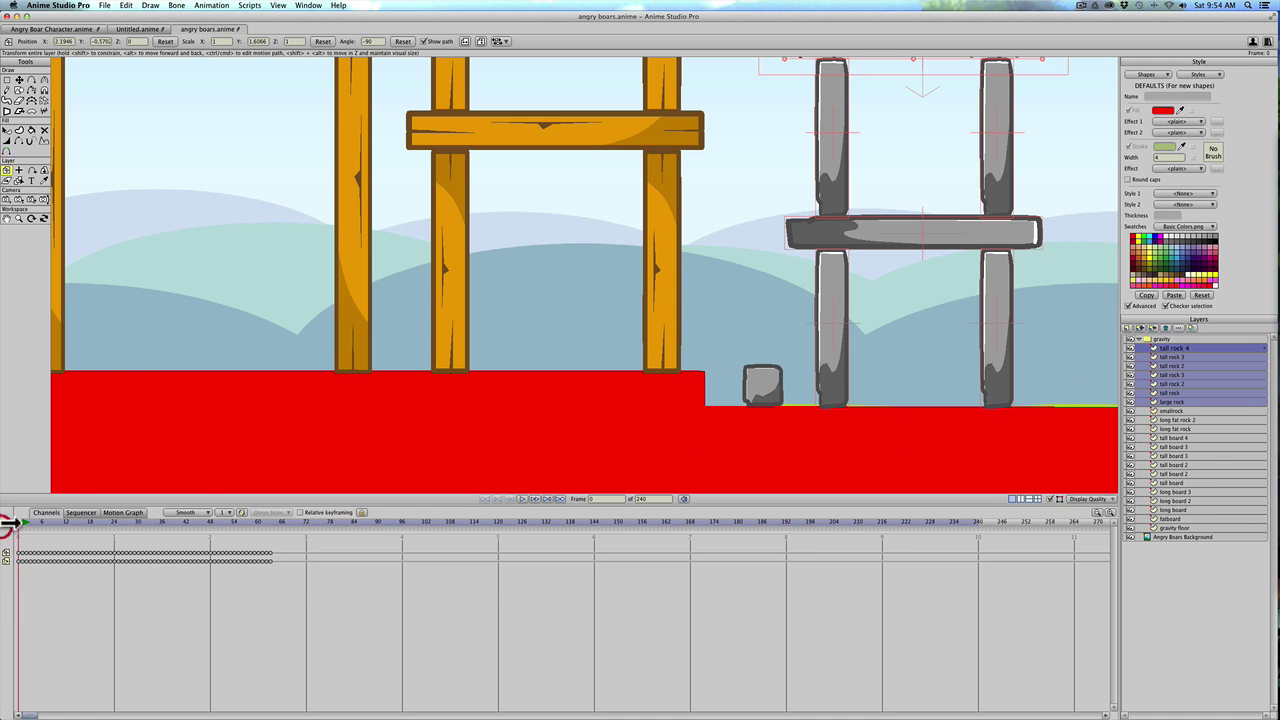
{"action": "left_click_drag", "start_coordinate": [836, 304], "coordinate": [835, 310]}
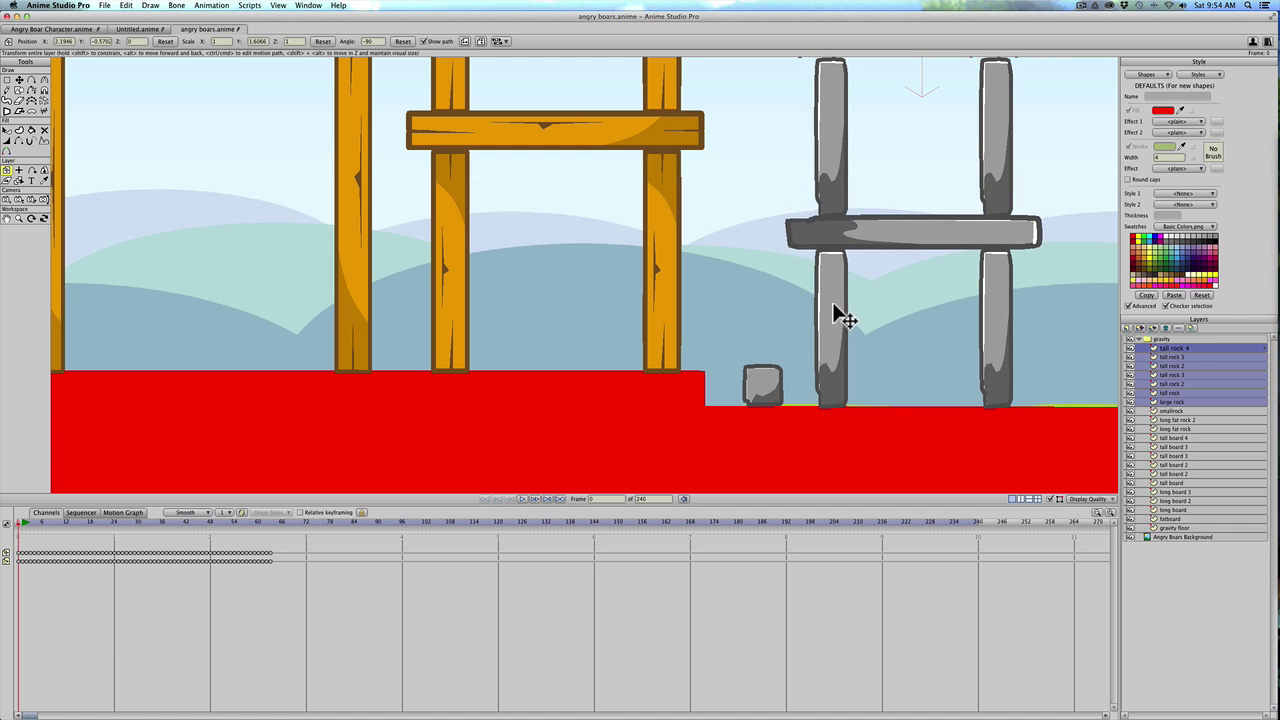
{"action": "key", "text": "super+g"}
{"action": "left_click_drag", "start_coordinate": [829, 366], "coordinate": [836, 368]}
{"action": "key", "text": "super+g"}
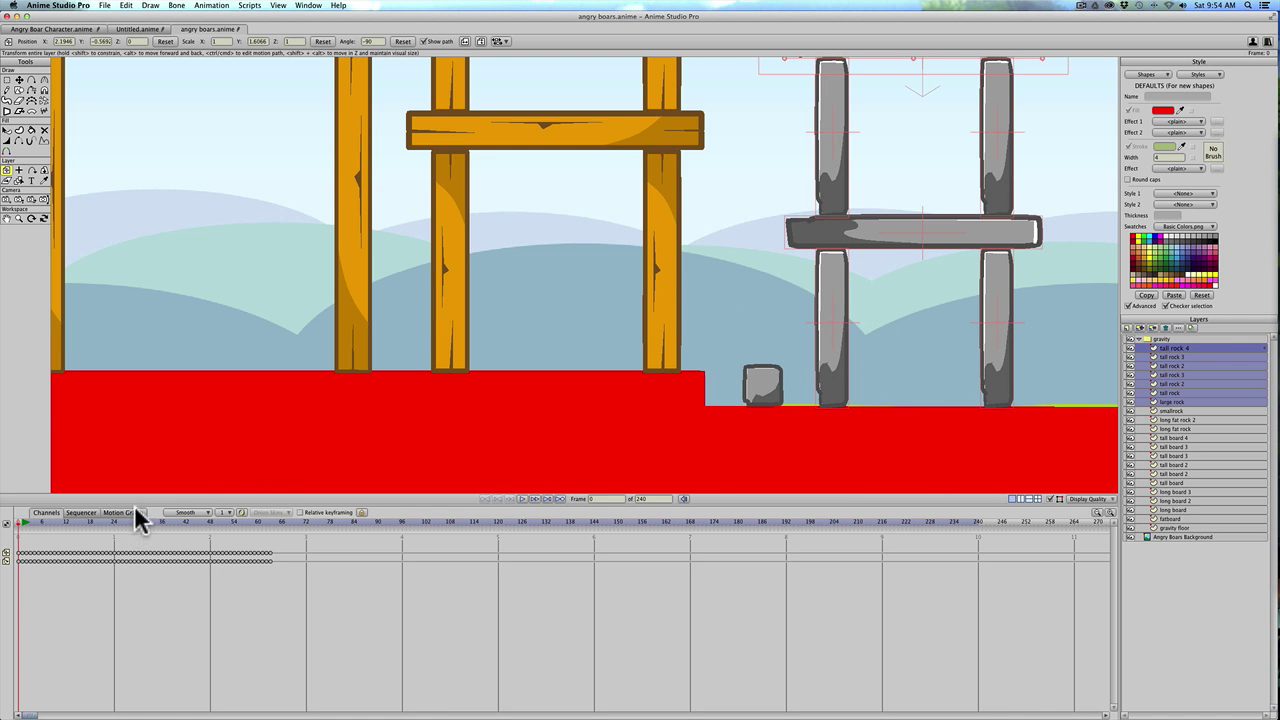
Scrub to frame 8 and back to preview the stone tower tilting.
{"action": "left_click", "coordinate": [44, 522]}
{"action": "left_click_drag", "start_coordinate": [44, 526], "coordinate": [14, 531]}
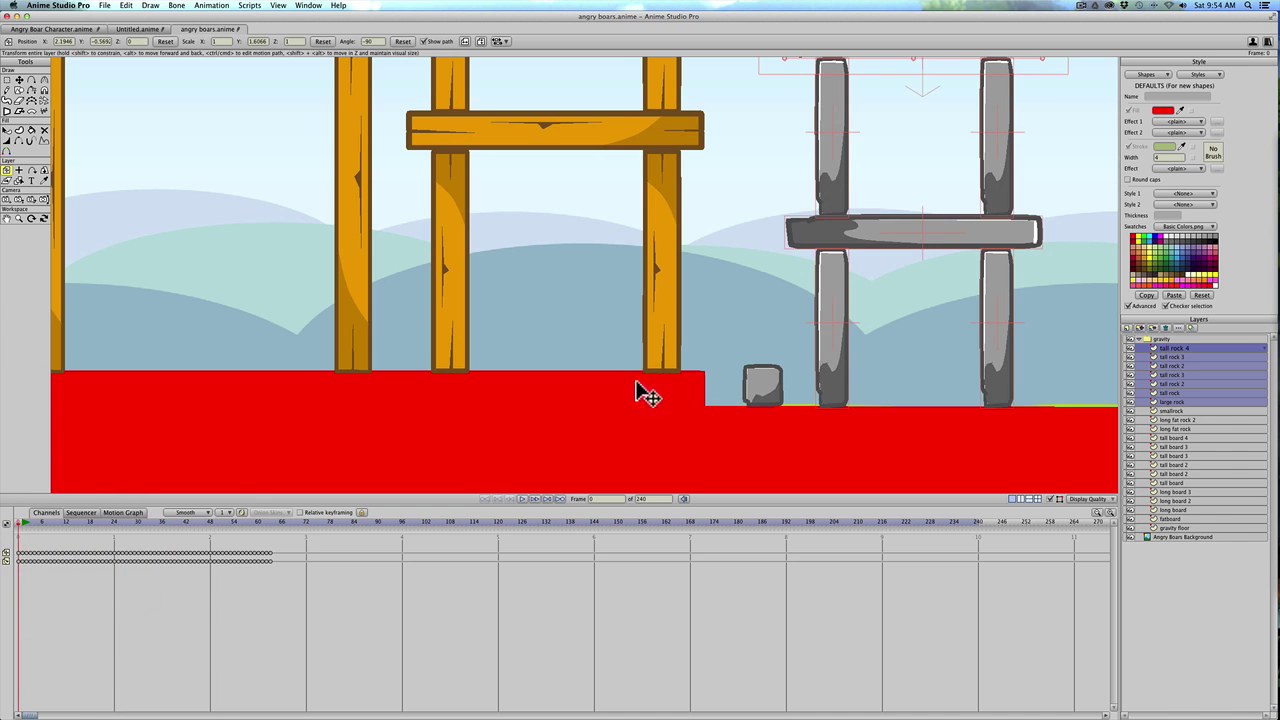
{"action": "left_click", "coordinate": [824, 378]}
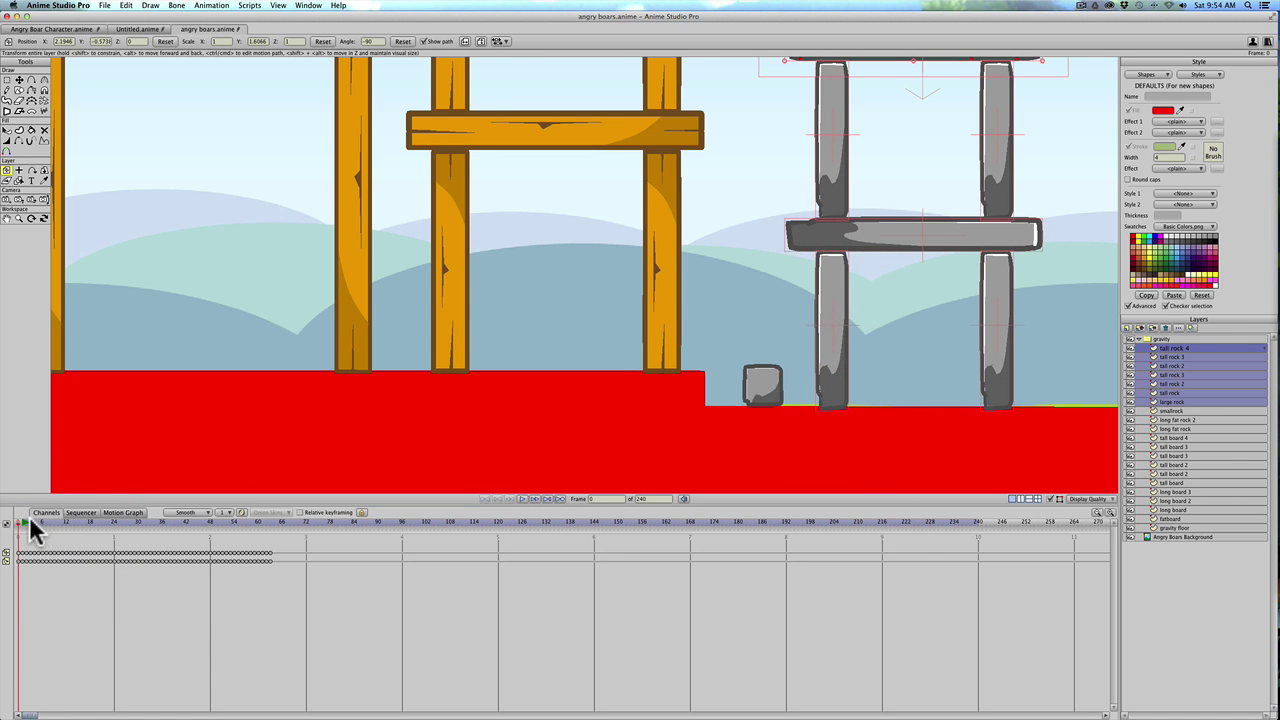
{"action": "left_click_drag", "start_coordinate": [34, 527], "coordinate": [8, 536]}
{"action": "scroll", "coordinate": [634, 380], "scroll_direction": "down", "scroll_amount": 4}
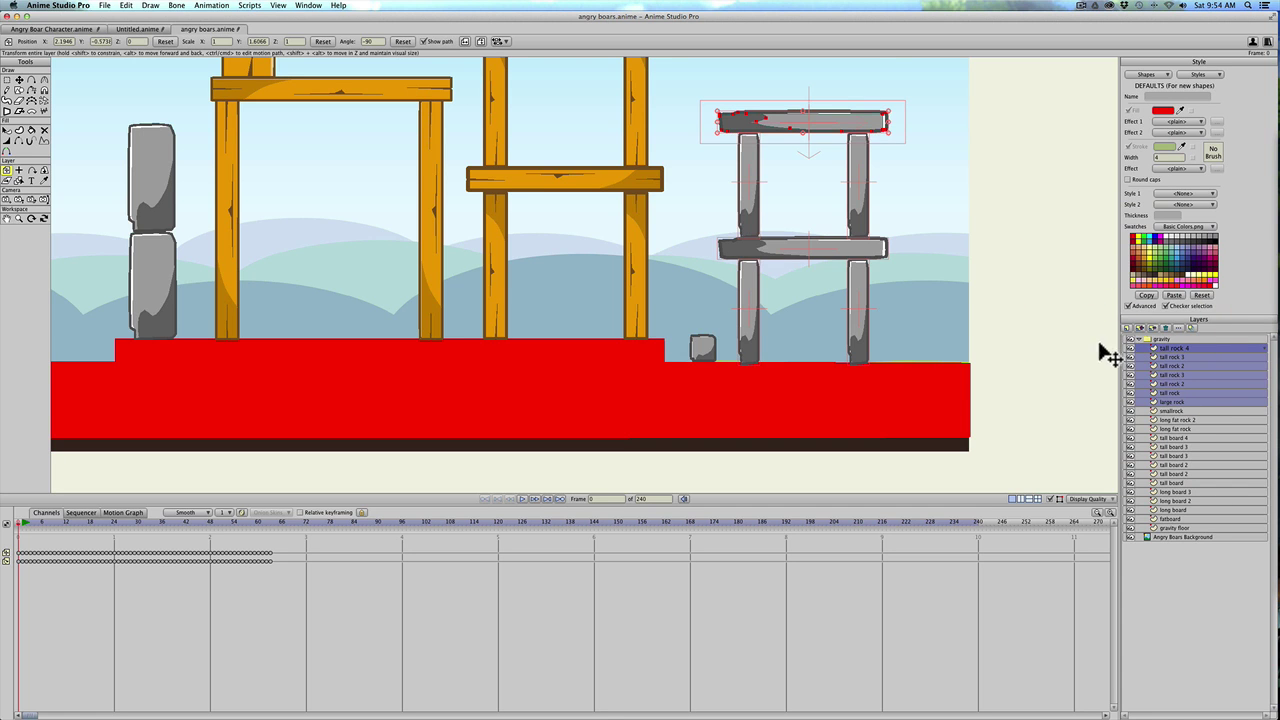
Move tall rock 4 through tall rock 2 beside the left rocks and scrub frames to test.
{"action": "scroll", "coordinate": [414, 329], "scroll_direction": "down", "scroll_amount": 5}
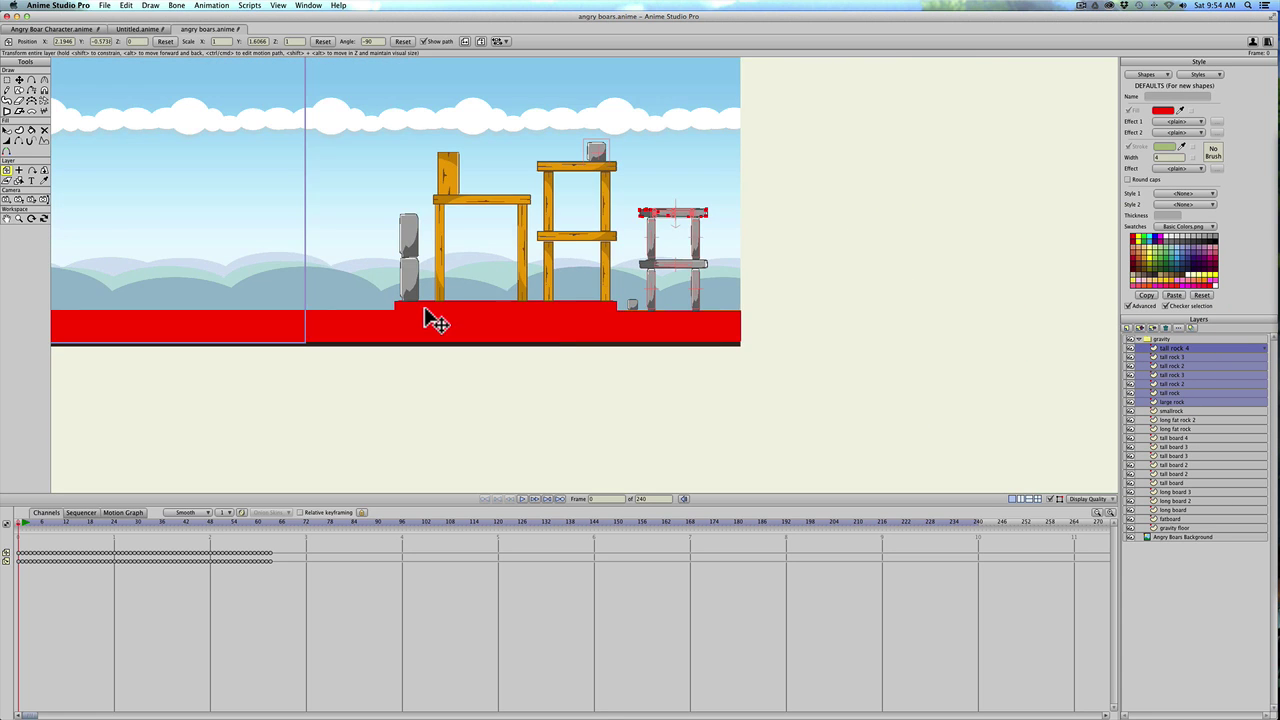
{"action": "left_click", "coordinate": [1168, 349]}
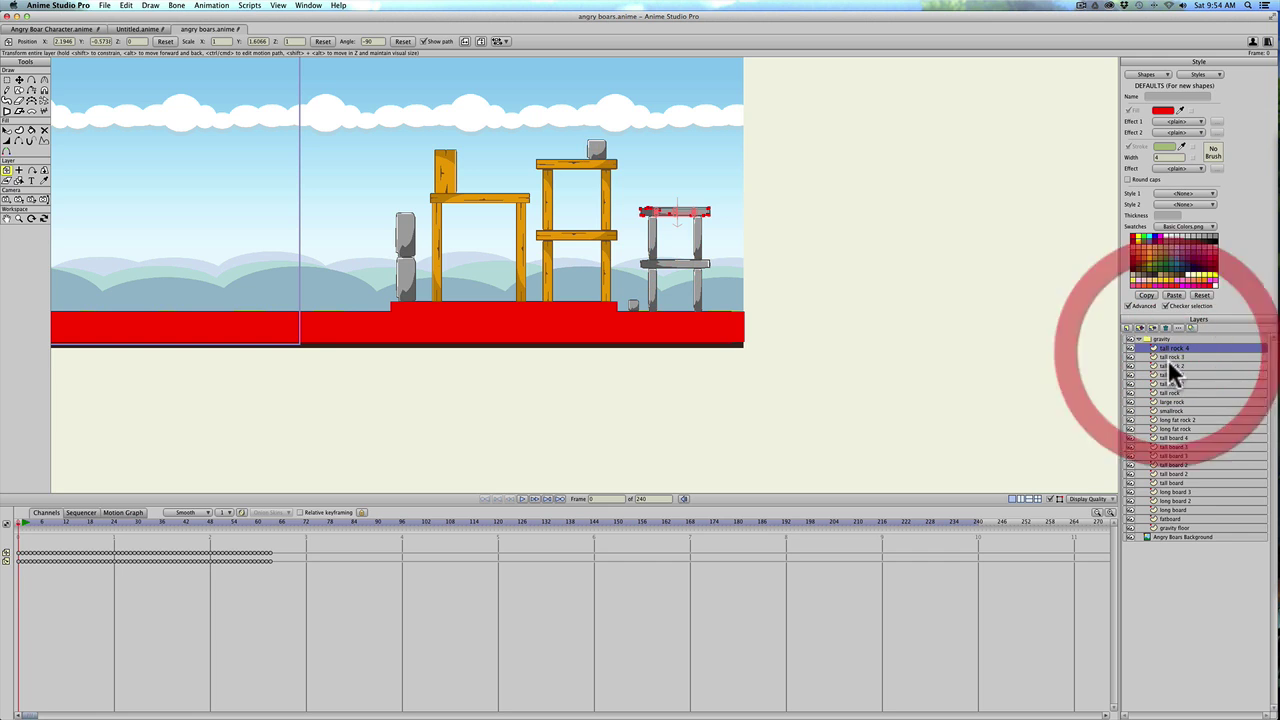
{"action": "left_click", "coordinate": [1160, 365], "text": "shift"}
{"action": "left_click_drag", "start_coordinate": [648, 246], "coordinate": [331, 297]}
{"action": "left_click", "coordinate": [36, 524]}
{"action": "mouse_move", "coordinate": [36, 524]}
{"action": "left_mouse_down"}
{"action": "mouse_move", "coordinate": [9, 523]}
{"action": "mouse_move", "coordinate": [40, 531]}
{"action": "mouse_move", "coordinate": [5, 540]}
{"action": "mouse_move", "coordinate": [123, 524]}
{"action": "mouse_move", "coordinate": [8, 535]}
{"action": "left_mouse_up"}
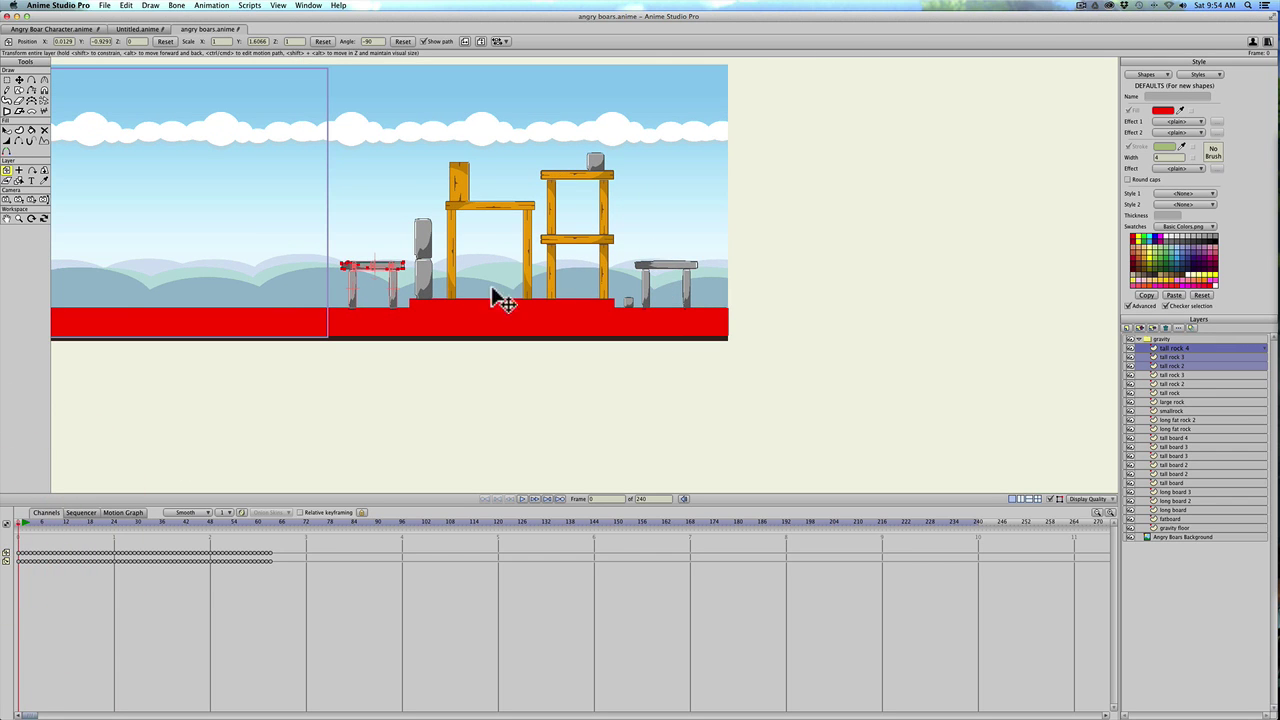
Delete all six tall rock layers.
{"action": "left_click", "coordinate": [1166, 391]}
{"action": "left_click", "coordinate": [1168, 346], "text": "shift"}
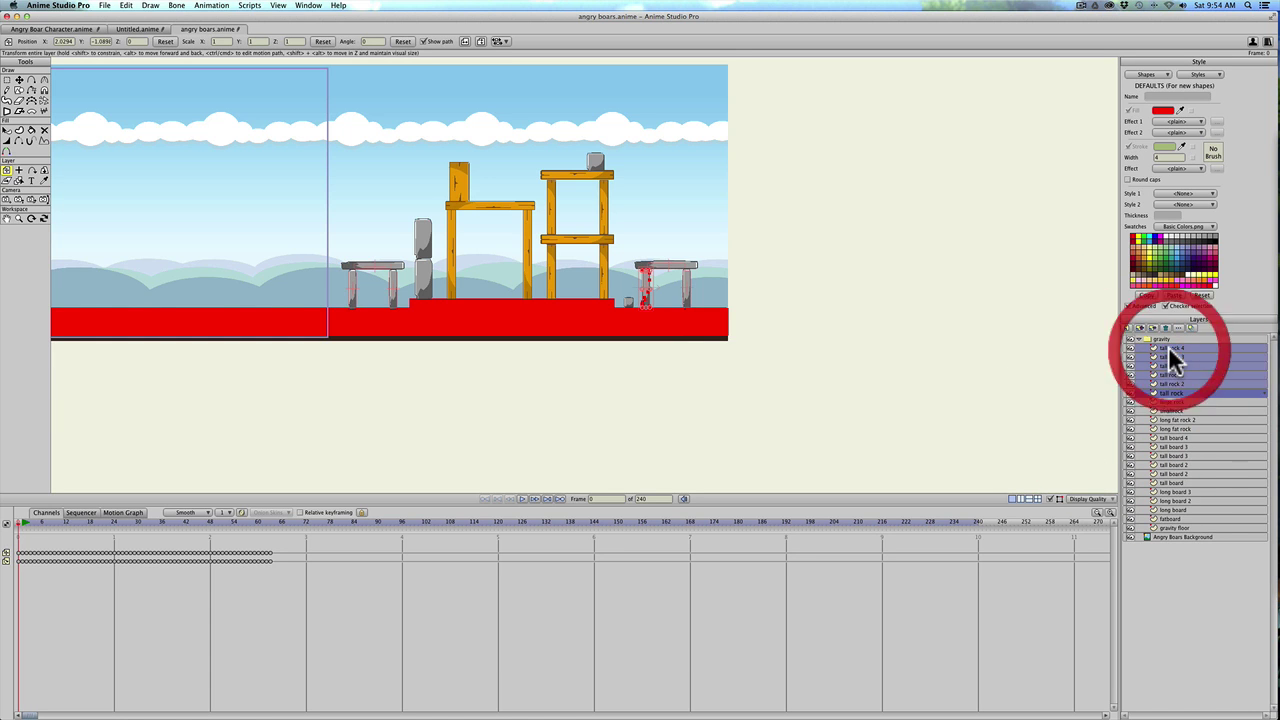
{"action": "left_click", "coordinate": [1165, 327]}
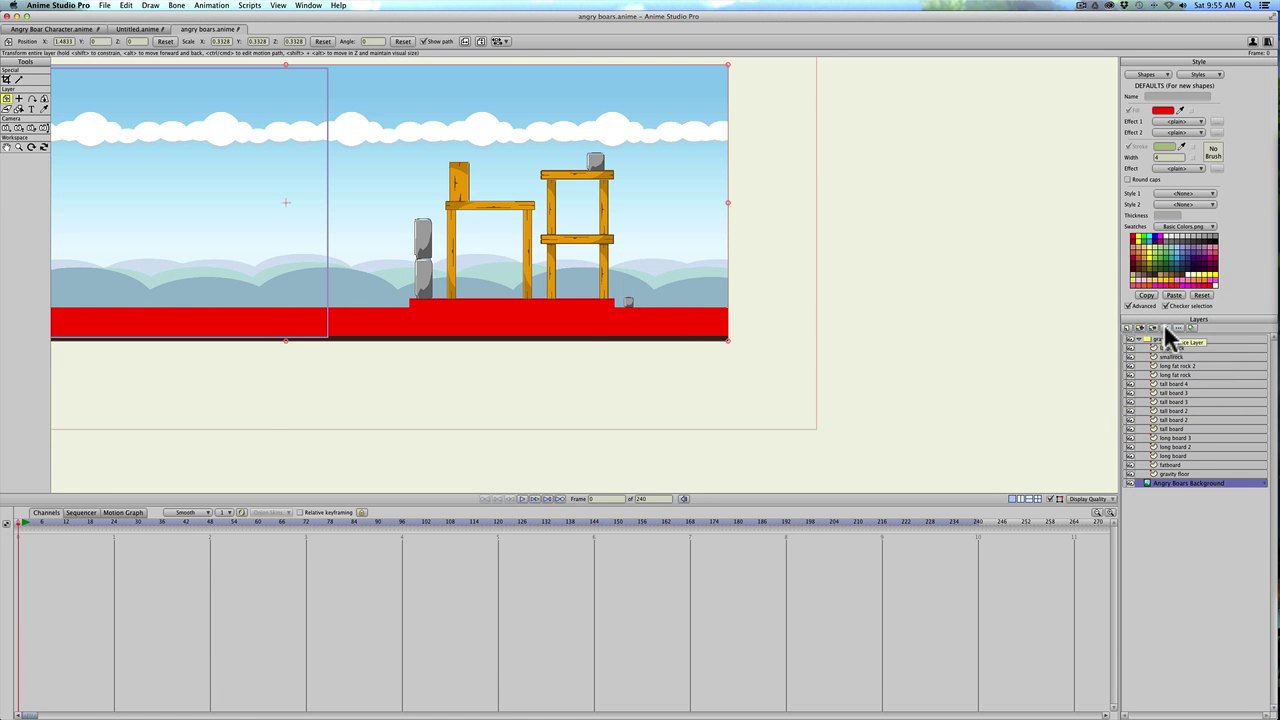
Move the long fat rock 2 block onto the lower ground at the right.
{"action": "mouse_move", "coordinate": [30, 528]}
{"action": "left_mouse_down"}
{"action": "mouse_move", "coordinate": [63, 529]}
{"action": "mouse_move", "coordinate": [8, 528]}
{"action": "left_mouse_up"}
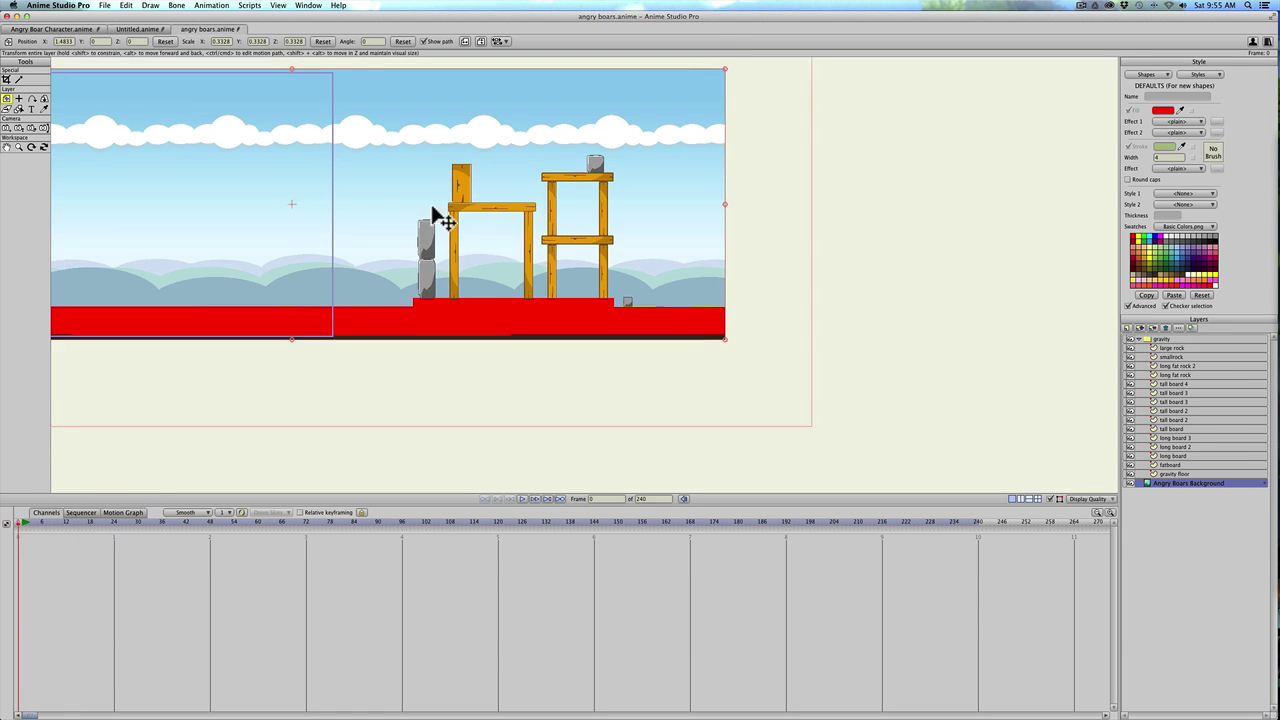
{"action": "left_click", "coordinate": [375, 232]}
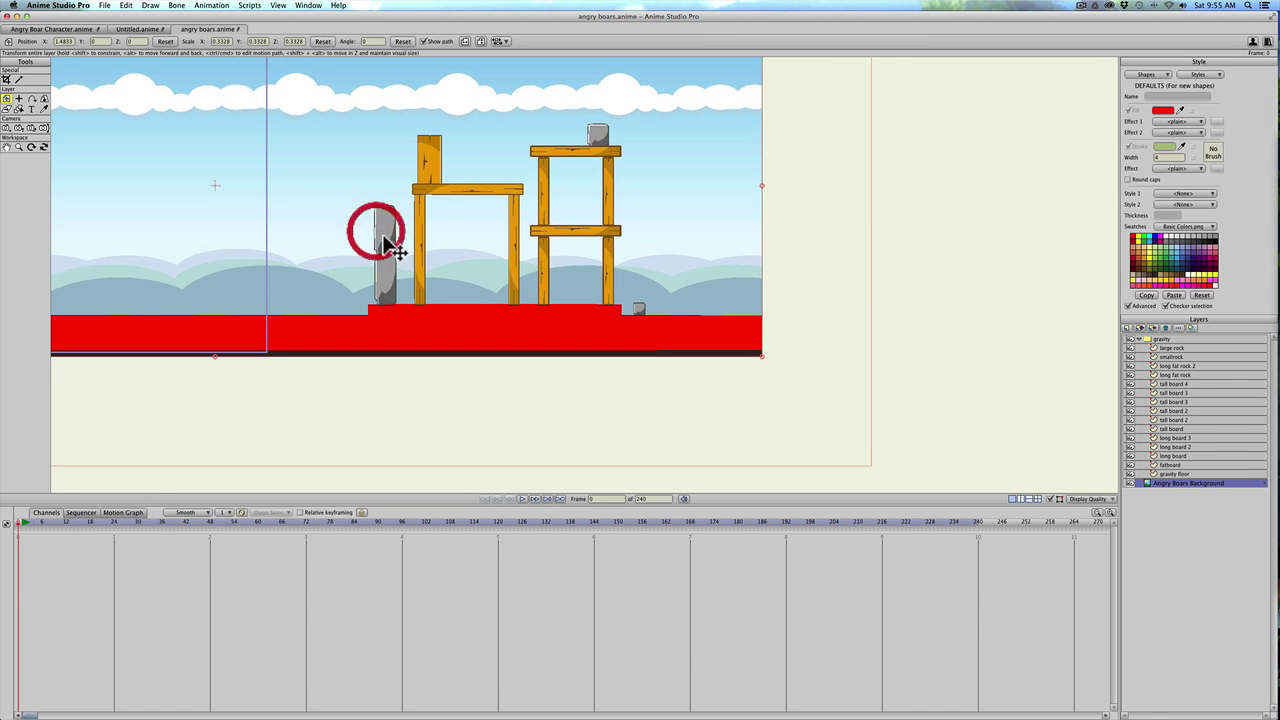
{"action": "left_click", "coordinate": [1162, 438]}
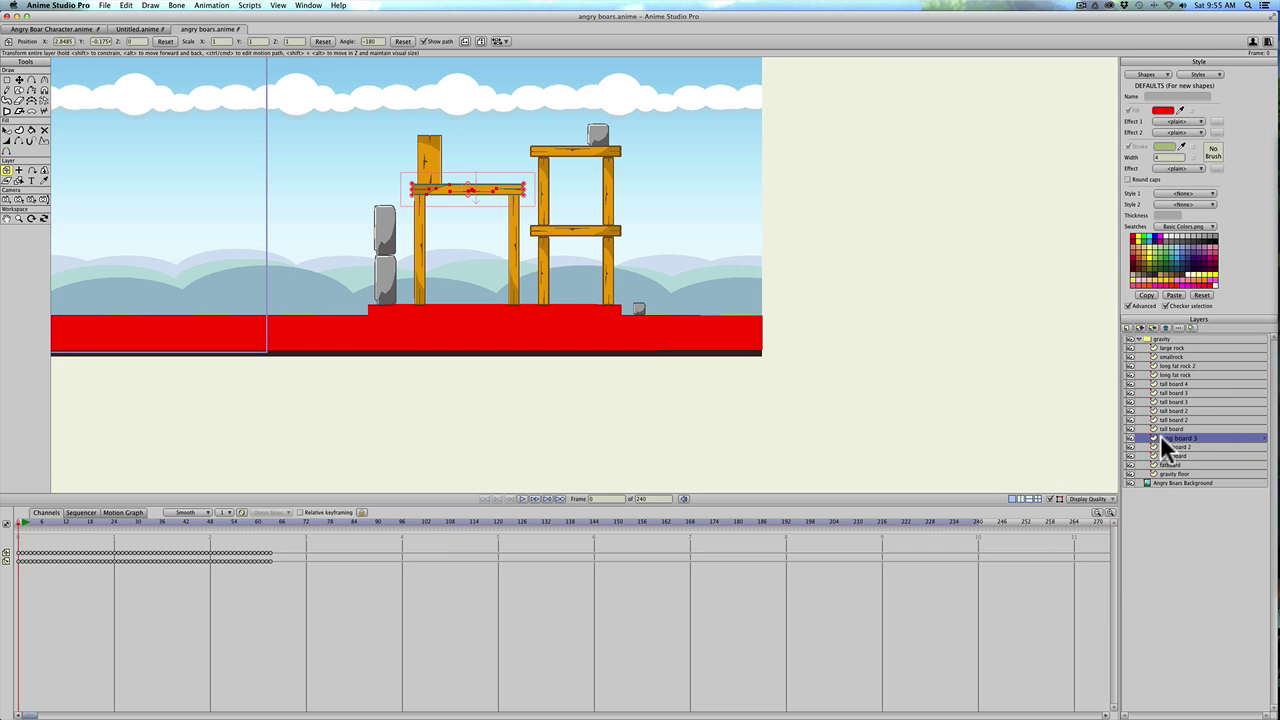
{"action": "left_click", "coordinate": [1160, 463]}
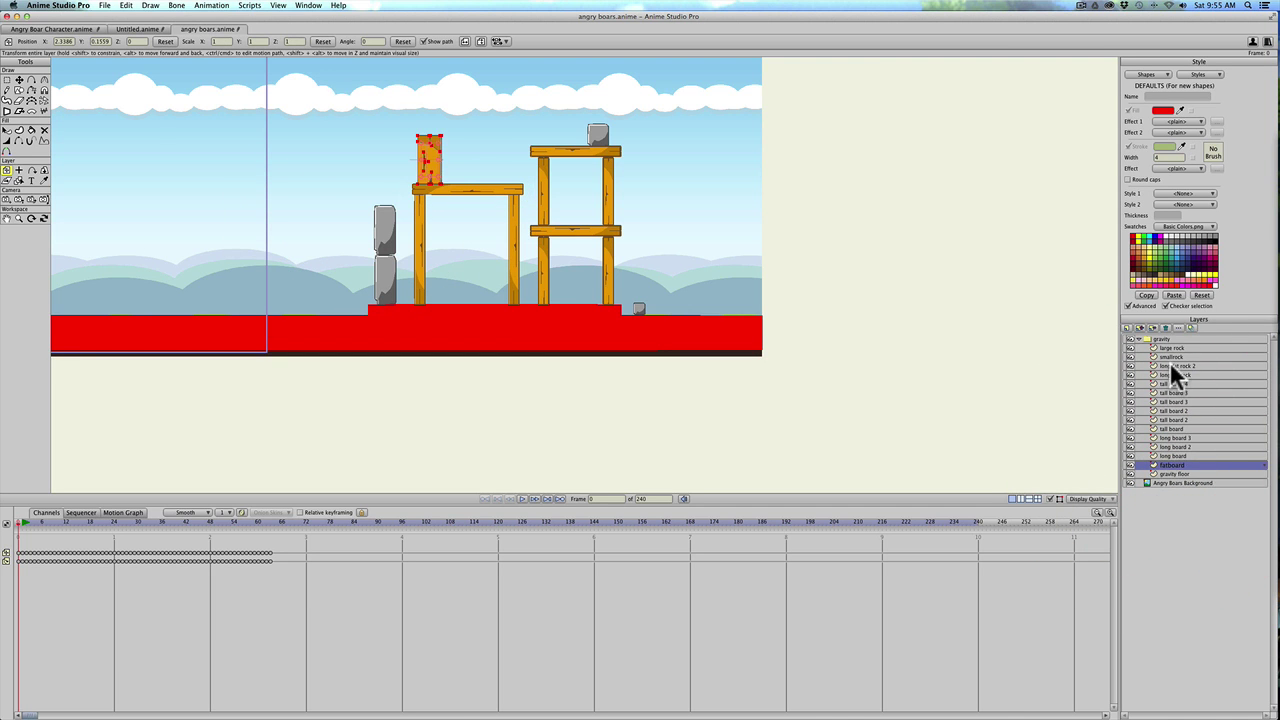
{"action": "left_click", "coordinate": [1169, 365]}
{"action": "left_click_drag", "start_coordinate": [382, 225], "coordinate": [658, 297]}
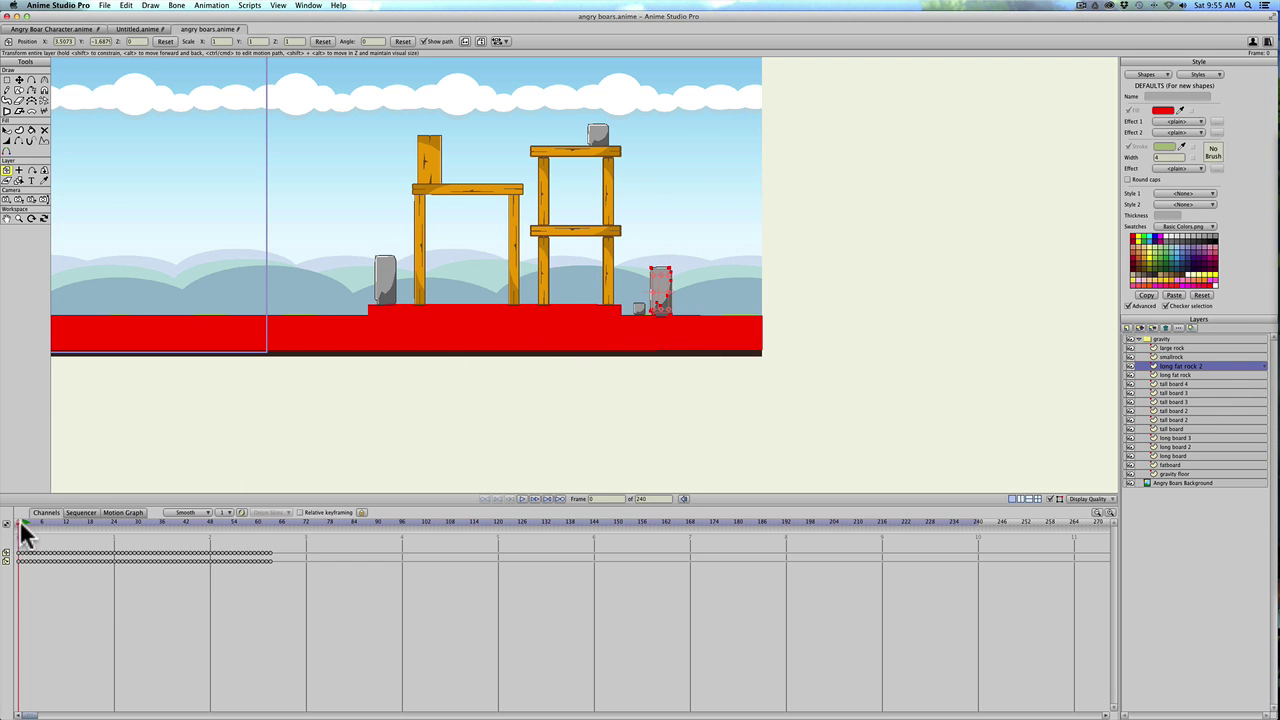
Scrub the timeline from frame 7 to check the rocks' physics motion.
{"action": "left_click", "coordinate": [47, 522]}
{"action": "left_click_drag", "start_coordinate": [56, 519], "coordinate": [6, 523]}
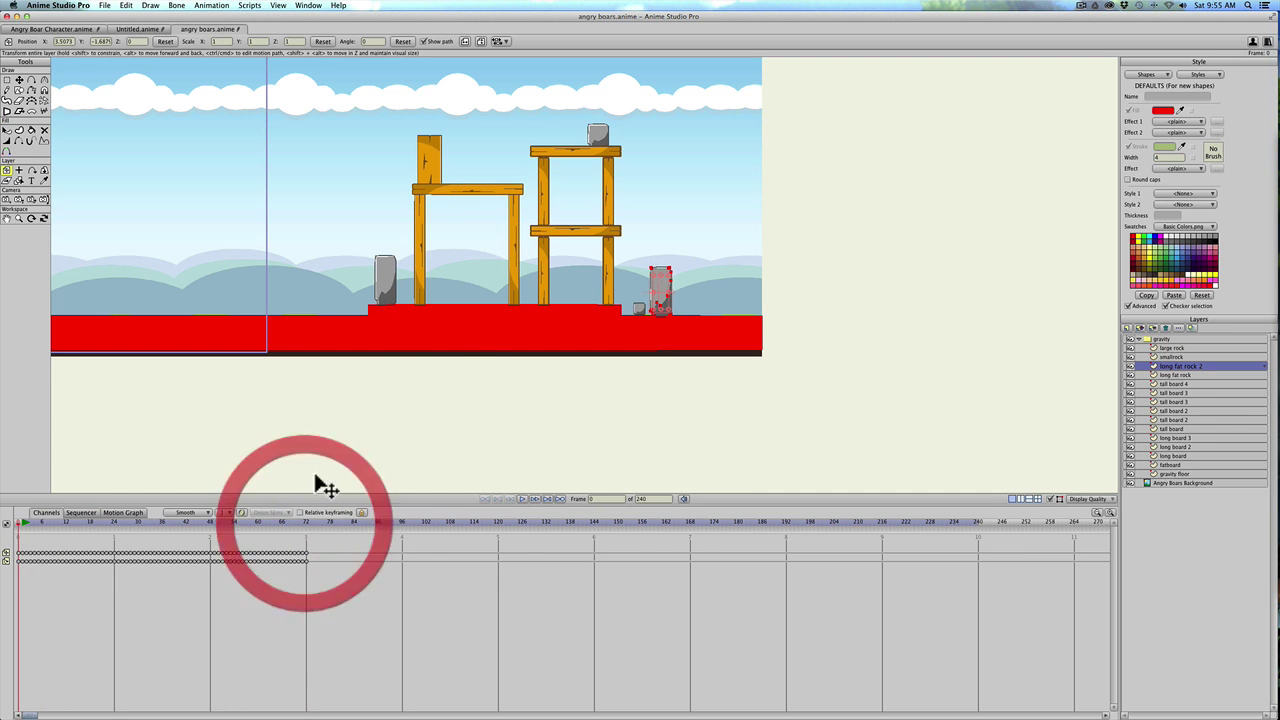
{"action": "scroll", "coordinate": [680, 376], "scroll_direction": "down", "scroll_amount": 2}
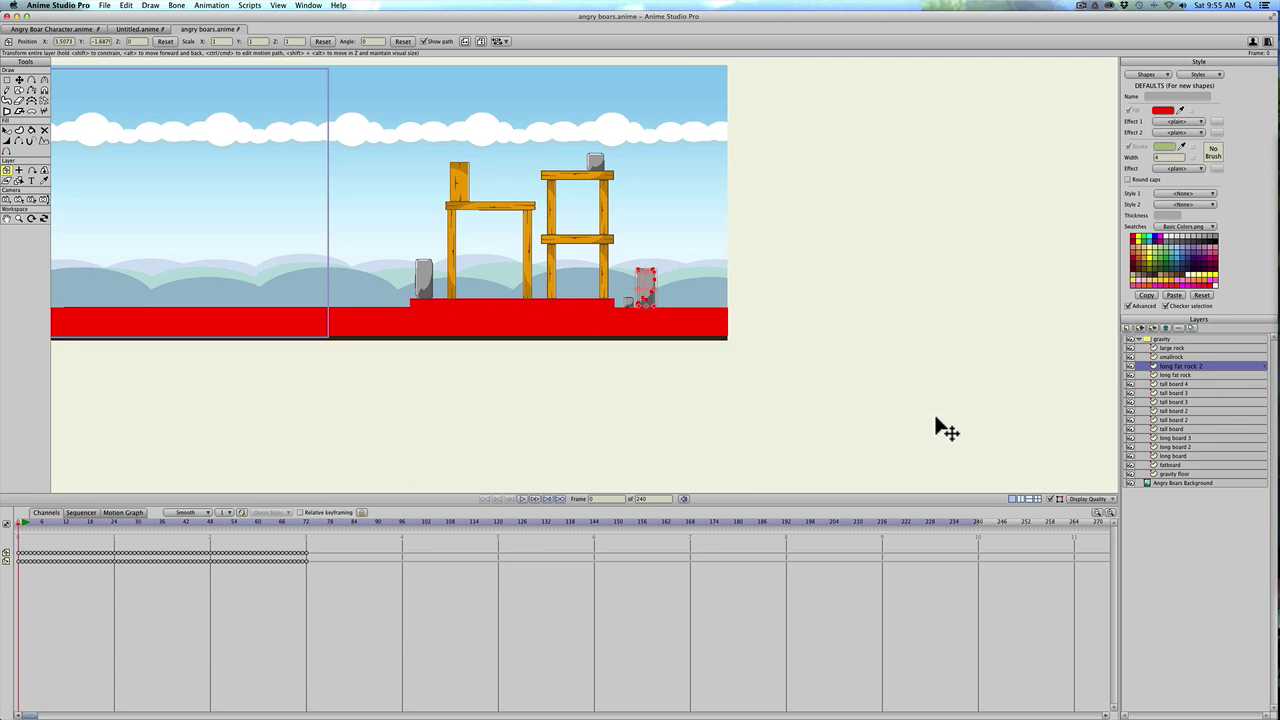
{"action": "scroll", "coordinate": [540, 245], "scroll_direction": "up", "scroll_amount": 1}
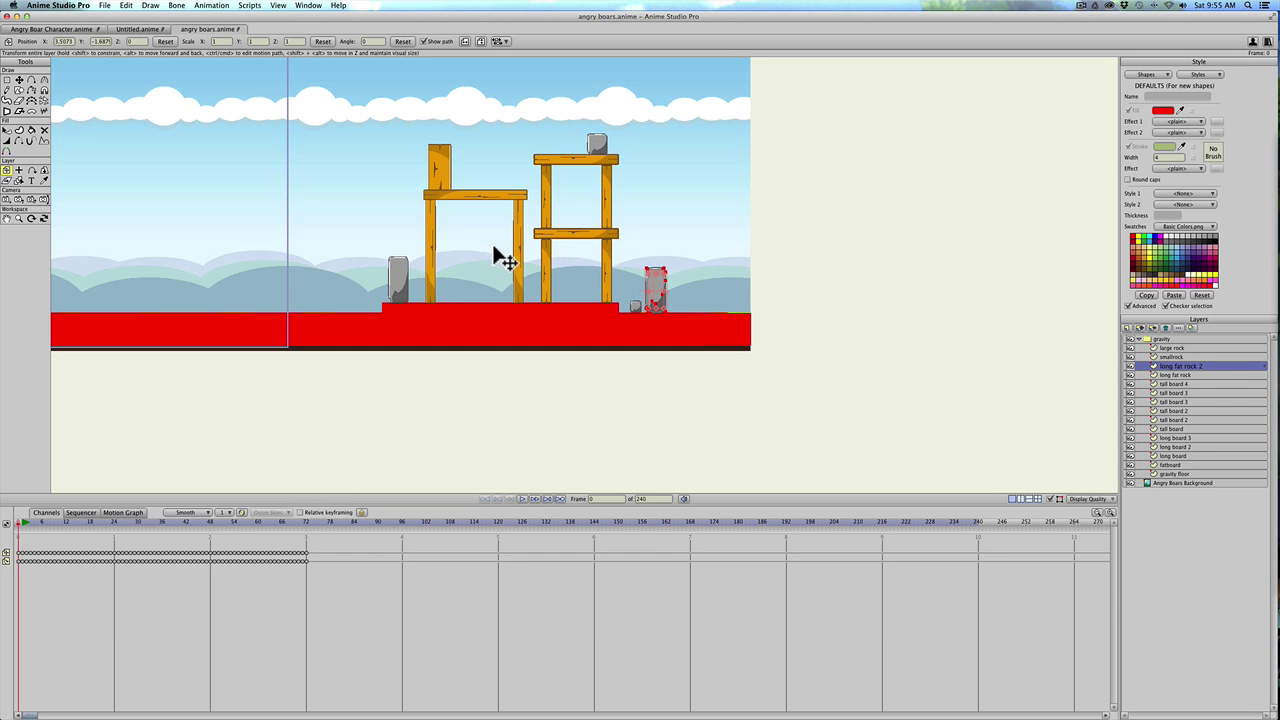
{"action": "left_click", "coordinate": [28, 525]}
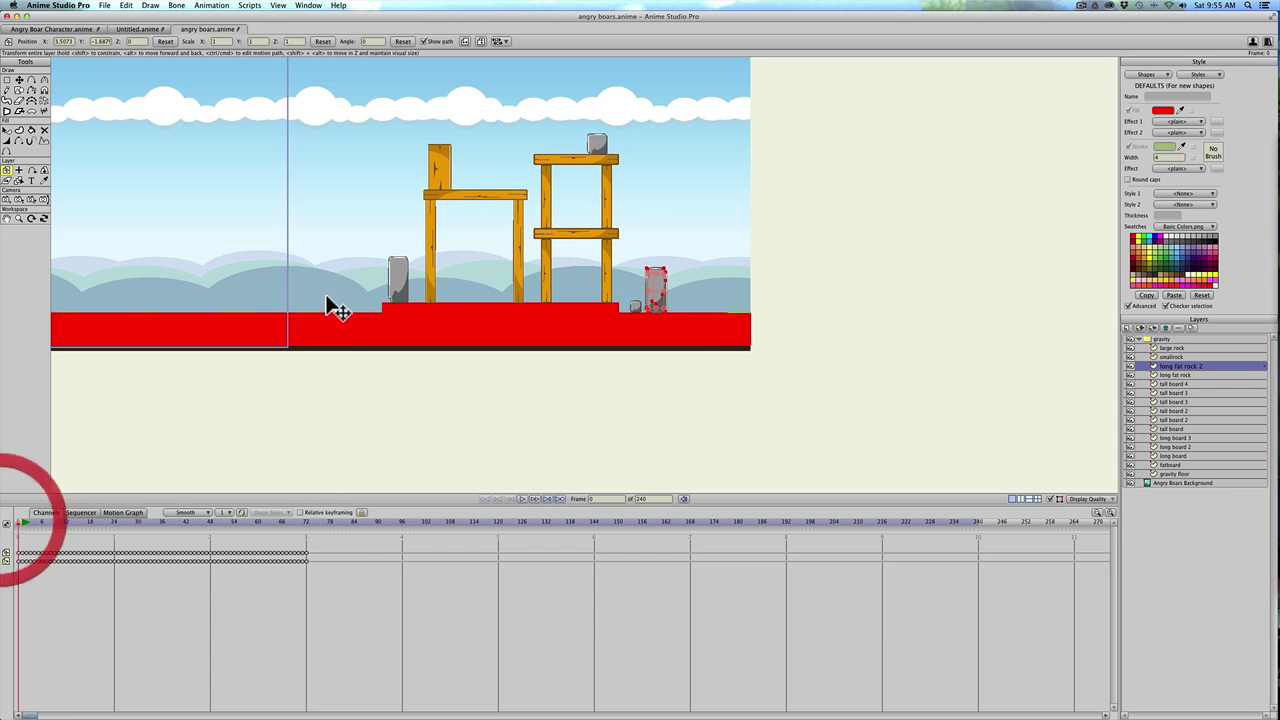
{"action": "scroll", "coordinate": [425, 335], "scroll_direction": "up", "scroll_amount": 1}
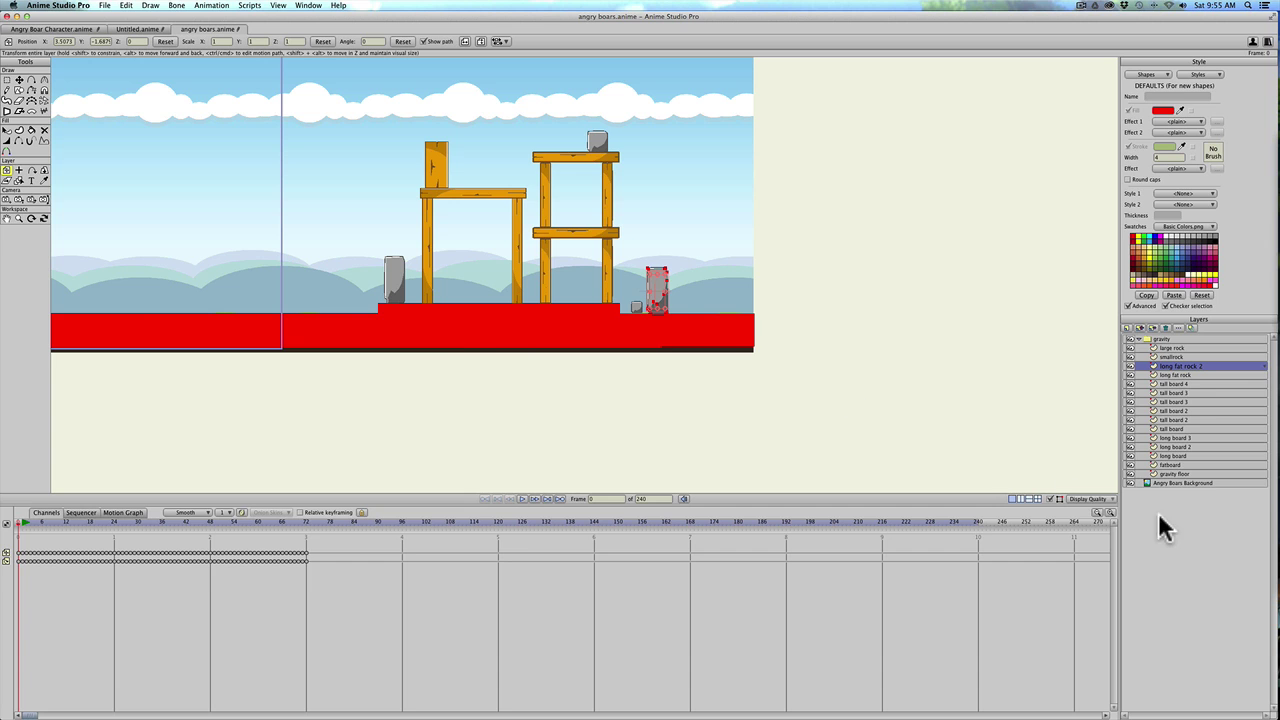
{"action": "left_click", "coordinate": [1159, 470]}
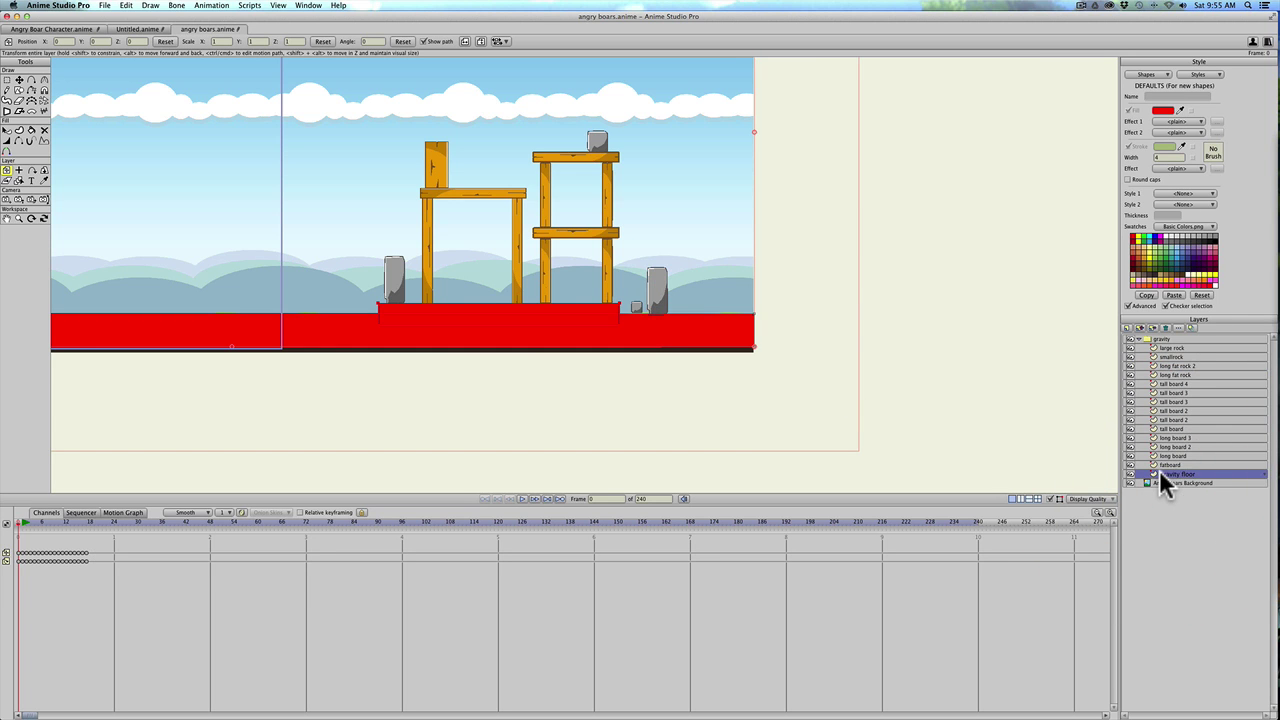
Uncheck Visible for the gravity floor layer in Layer Settings and apply.
{"action": "double_click", "coordinate": [1159, 470]}
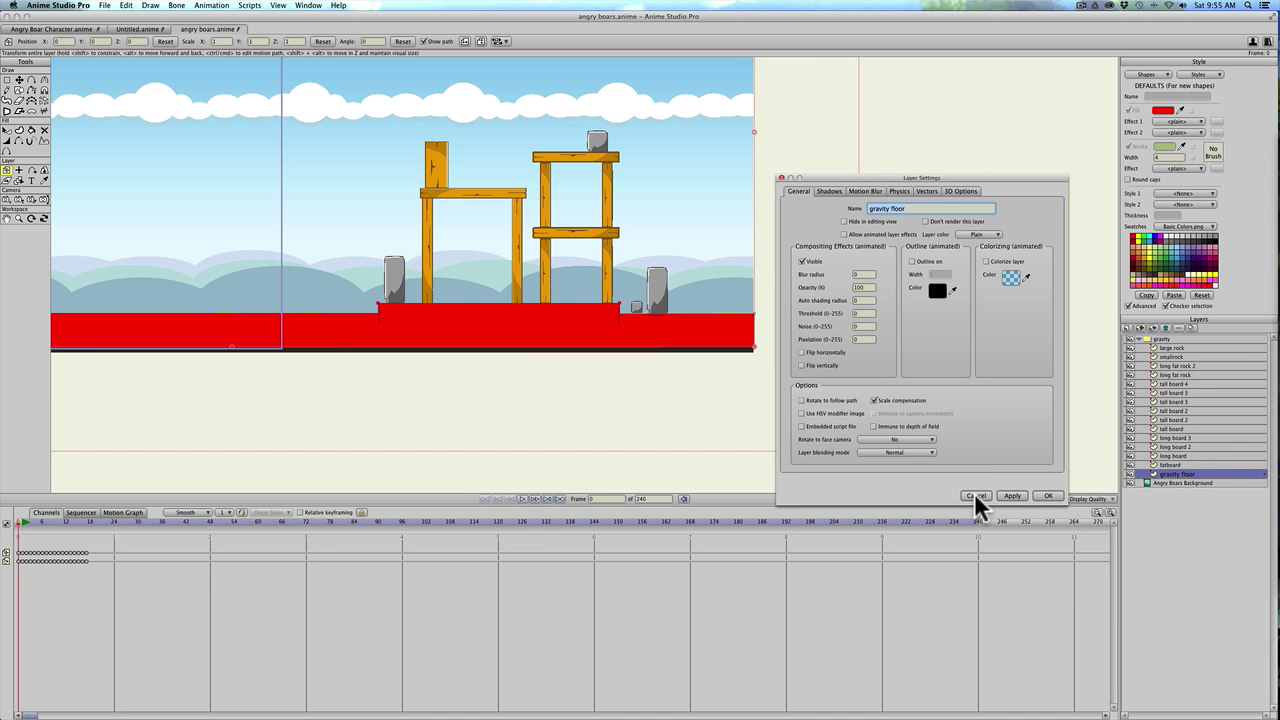
{"action": "left_click", "coordinate": [801, 260]}
{"action": "left_click", "coordinate": [1011, 495]}
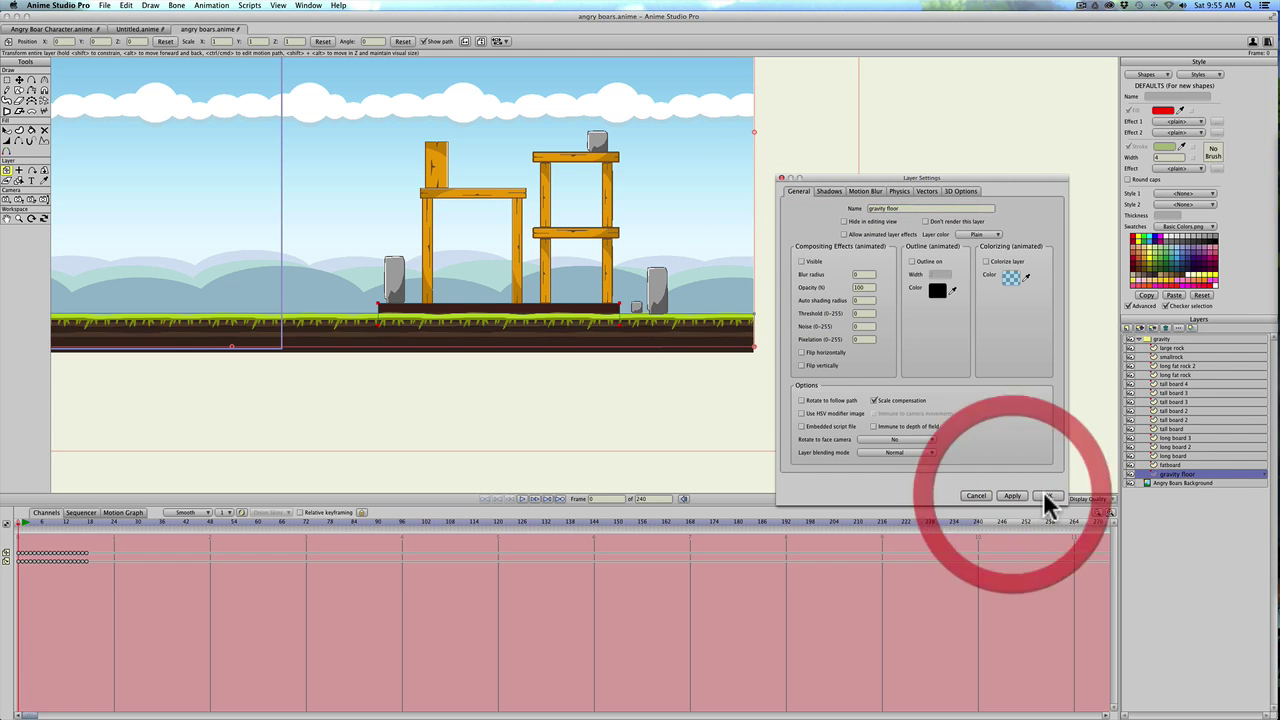
{"action": "left_click", "coordinate": [1047, 495]}
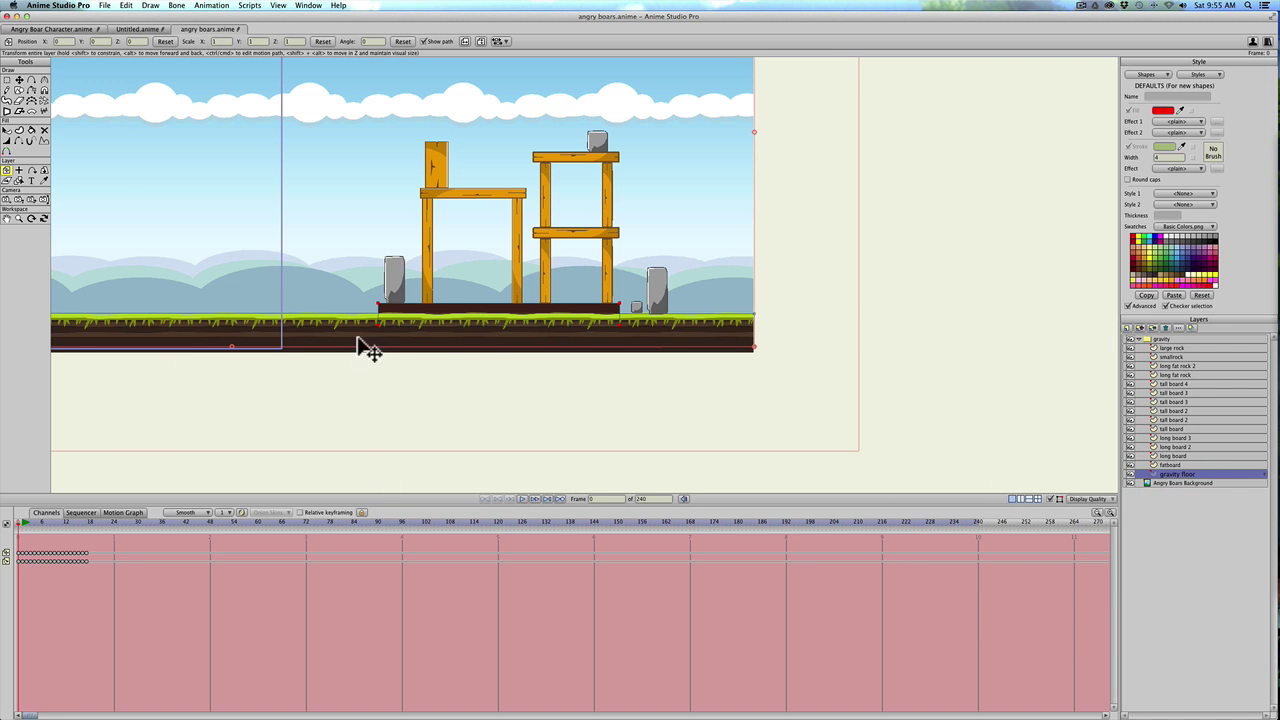
Preview the scene over the first frames with the floor hidden.
{"action": "scroll", "coordinate": [508, 366], "scroll_direction": "up", "scroll_amount": 3}
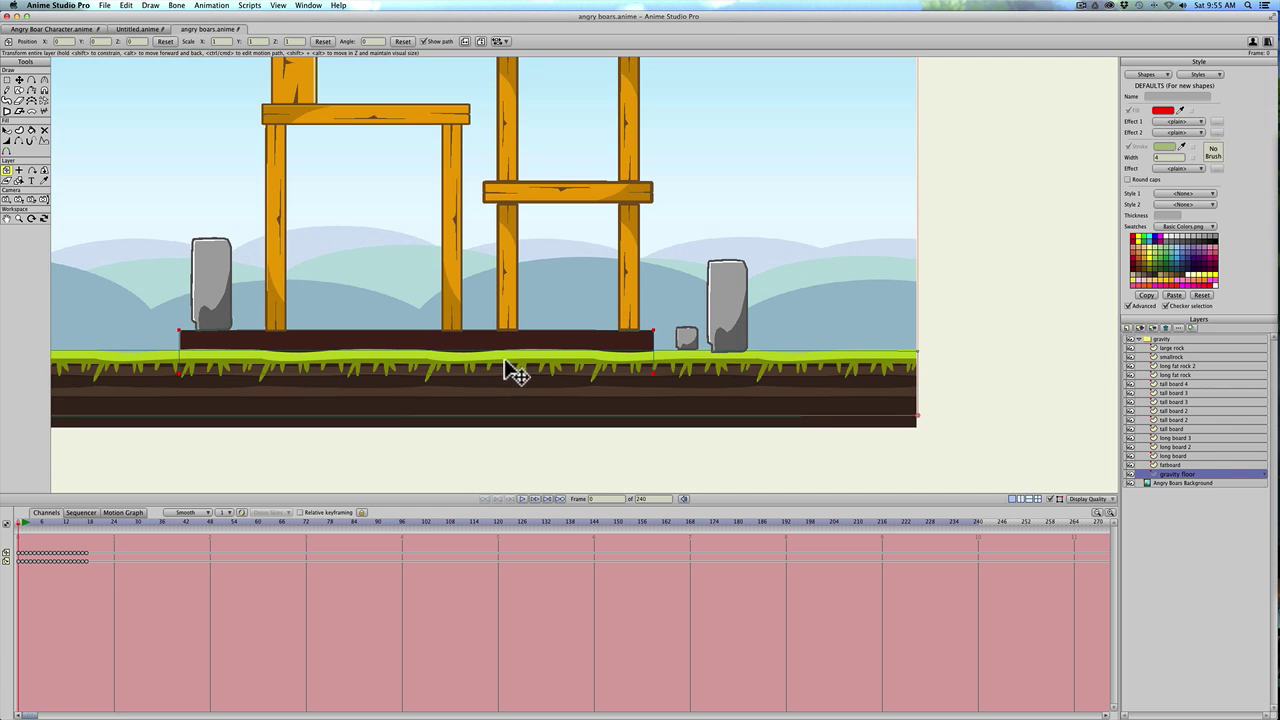
{"action": "scroll", "coordinate": [658, 378], "scroll_direction": "up", "scroll_amount": 1}
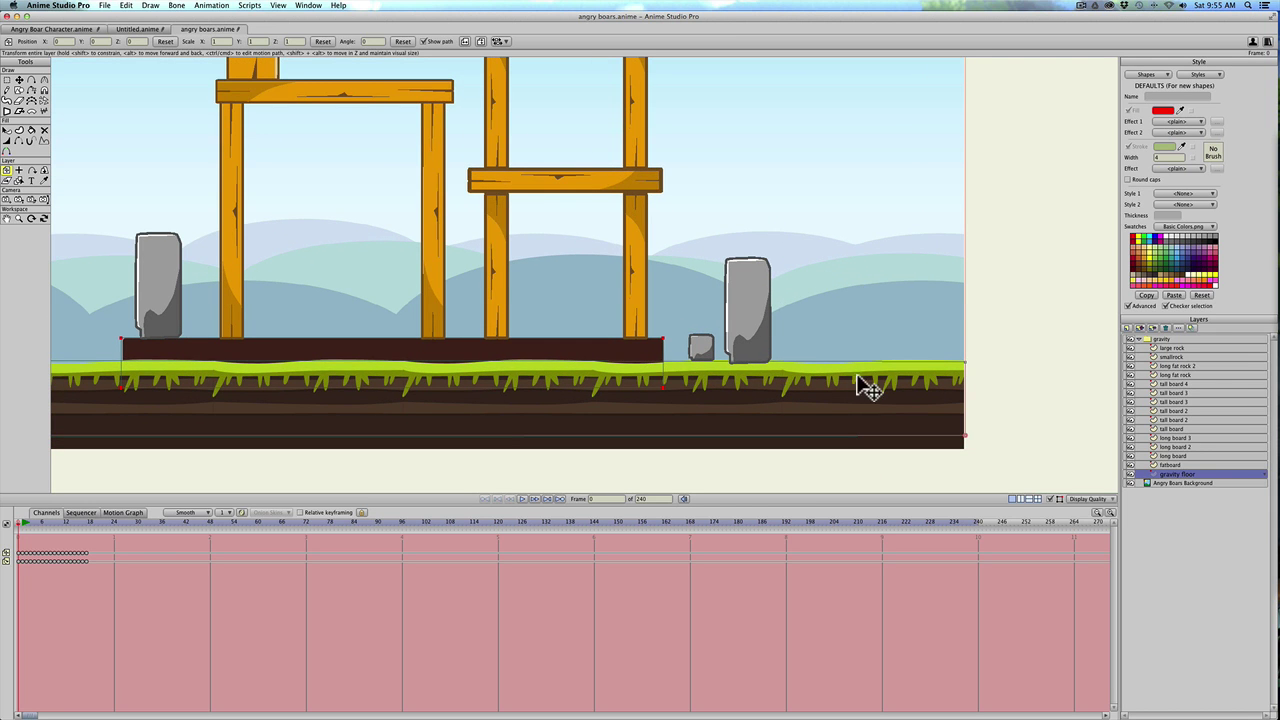
{"action": "scroll", "coordinate": [332, 370], "scroll_direction": "down", "scroll_amount": 4}
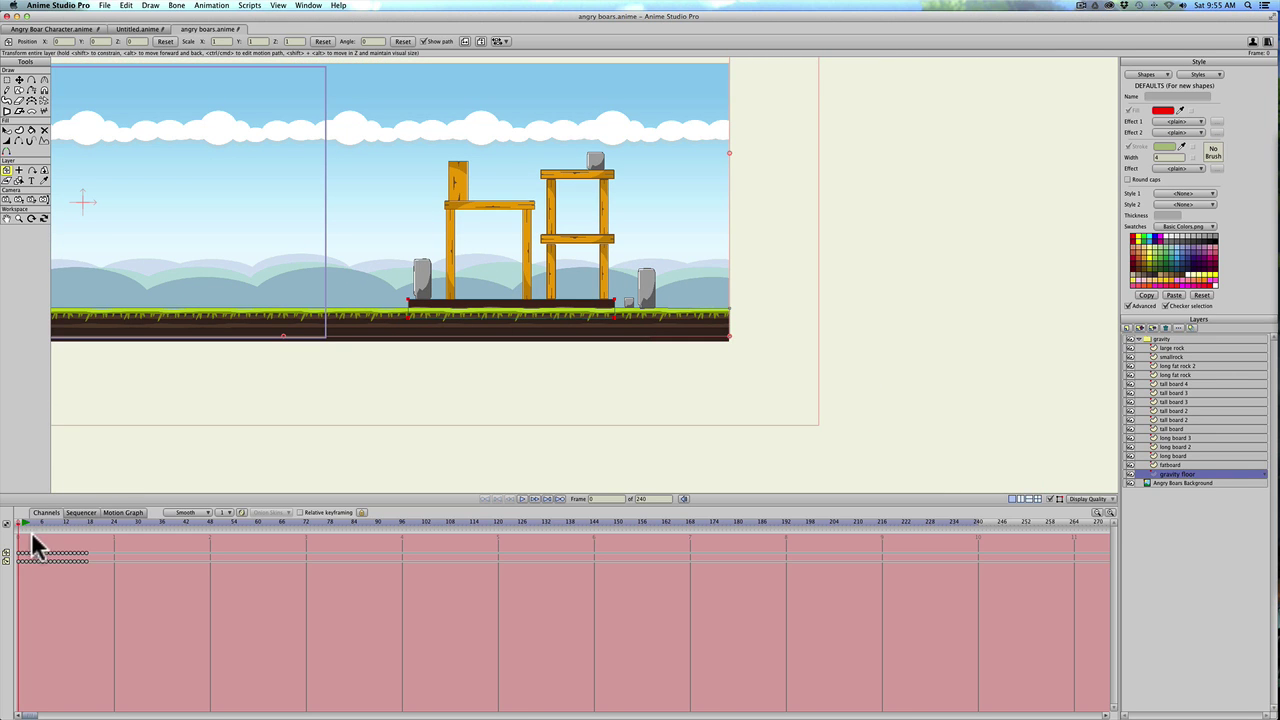
{"action": "mouse_move", "coordinate": [20, 521]}
{"action": "left_mouse_down"}
{"action": "mouse_move", "coordinate": [246, 529]}
{"action": "mouse_move", "coordinate": [2, 524]}
{"action": "mouse_move", "coordinate": [157, 506]}
{"action": "mouse_move", "coordinate": [3, 490]}
{"action": "left_mouse_up"}
{"action": "scroll", "coordinate": [130, 495], "scroll_direction": "down", "scroll_amount": 3}
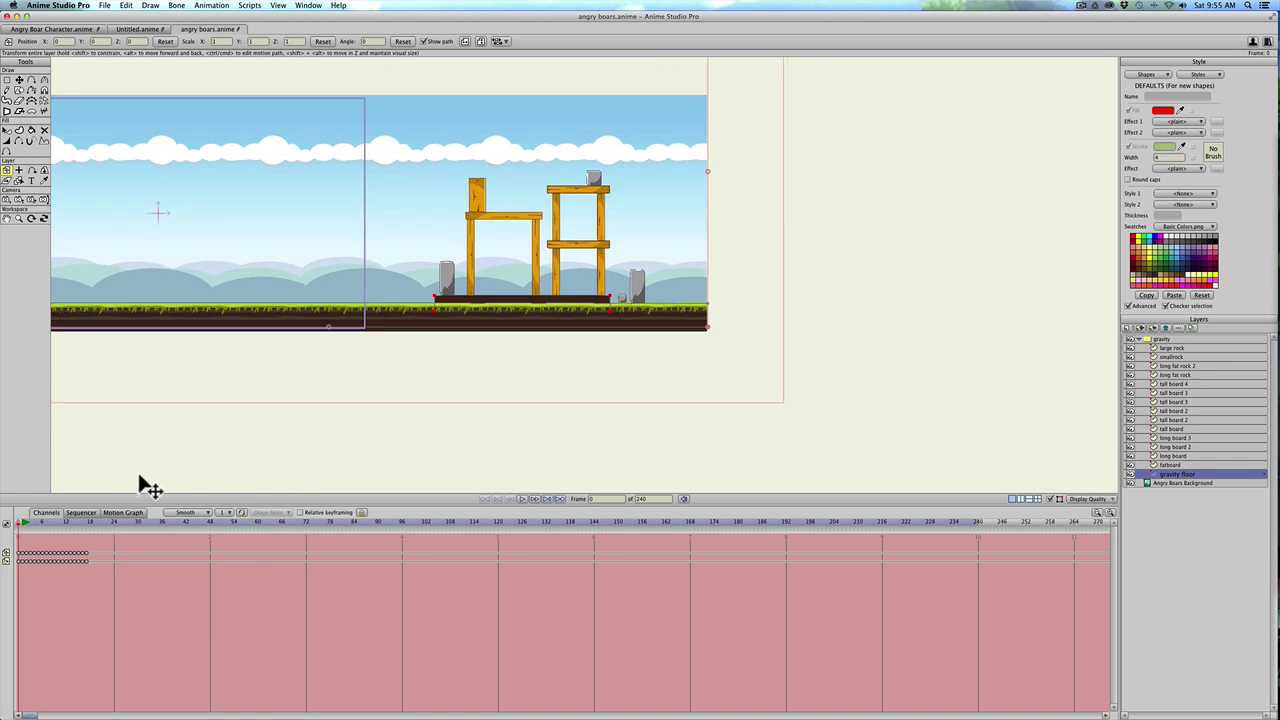
{"action": "scroll", "coordinate": [240, 488], "scroll_direction": "down", "scroll_amount": 2}
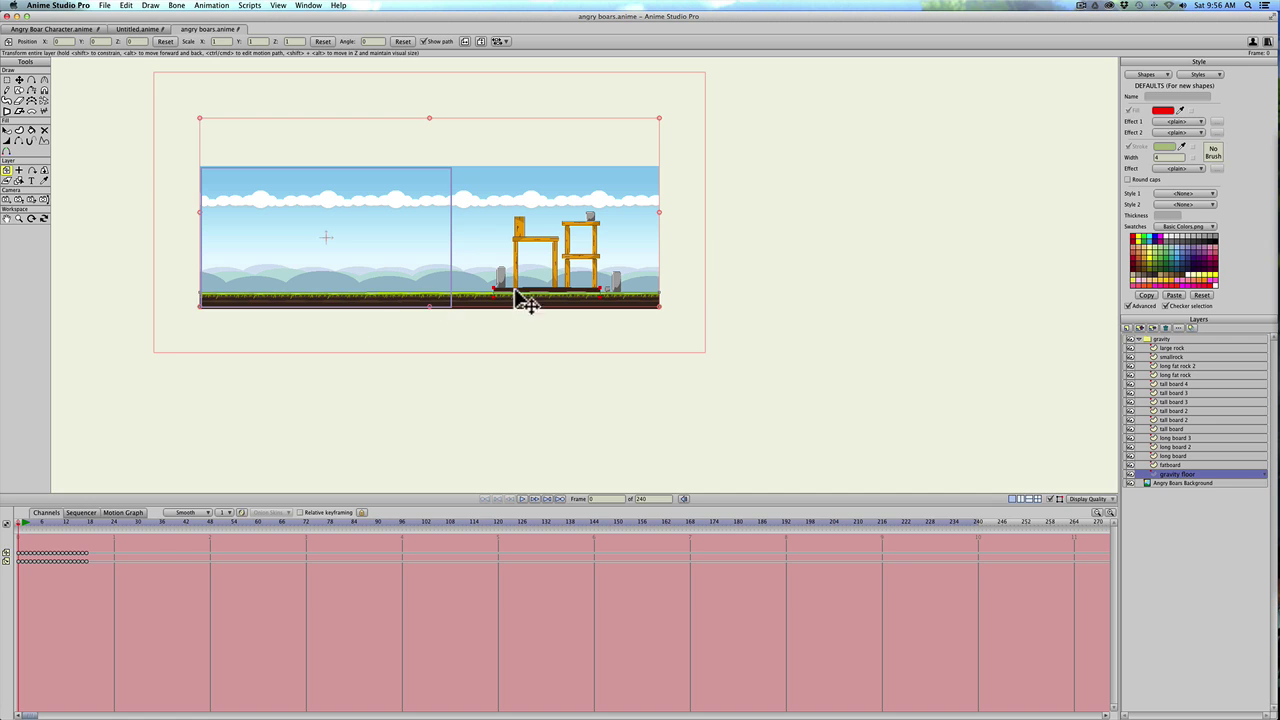
Select the Angry Boars Background layer and preview the animation back to frame 0.
{"action": "left_click", "coordinate": [583, 294]}
{"action": "left_click", "coordinate": [1160, 483]}
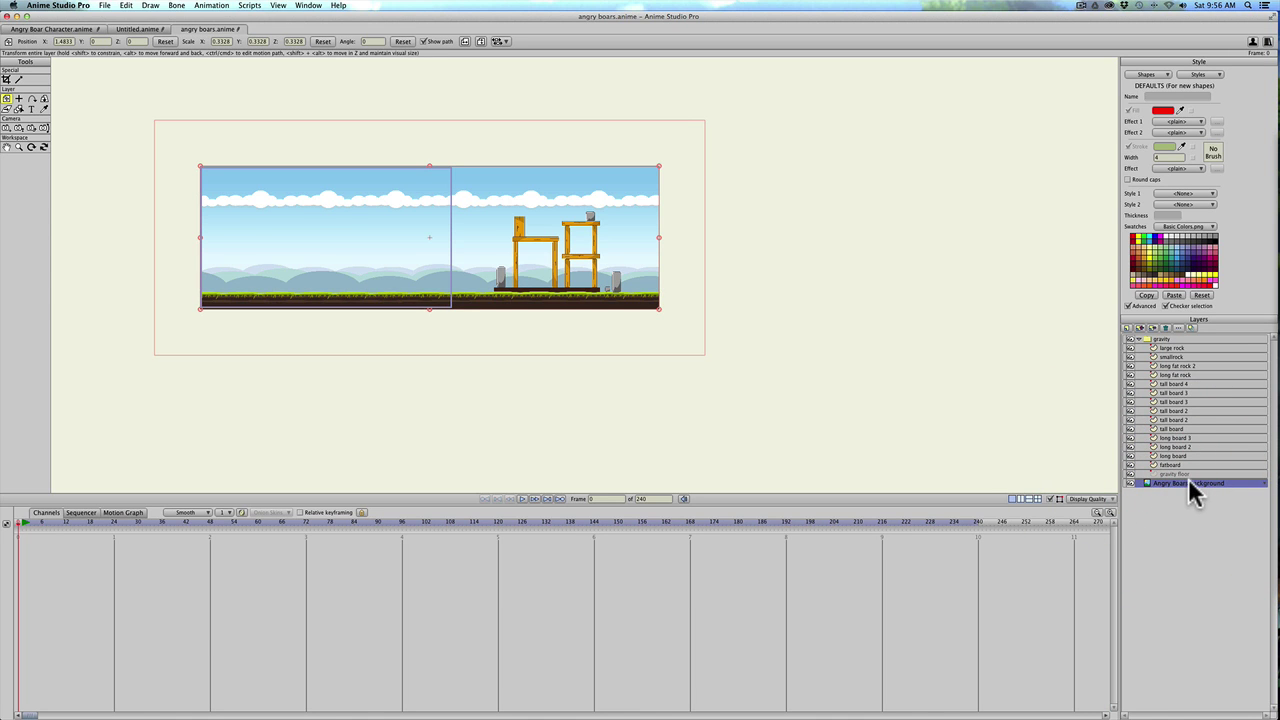
{"action": "left_click_drag", "start_coordinate": [1188, 478], "coordinate": [1186, 478]}
{"action": "mouse_move", "coordinate": [53, 514]}
{"action": "left_mouse_down"}
{"action": "mouse_move", "coordinate": [37, 524]}
{"action": "mouse_move", "coordinate": [100, 521]}
{"action": "mouse_move", "coordinate": [6, 522]}
{"action": "mouse_move", "coordinate": [126, 528]}
{"action": "mouse_move", "coordinate": [6, 537]}
{"action": "mouse_move", "coordinate": [10, 524]}
{"action": "left_mouse_up"}
Translate the gravity group left to frame the towers, then return to frame 0.
{"action": "left_click", "coordinate": [1162, 336]}
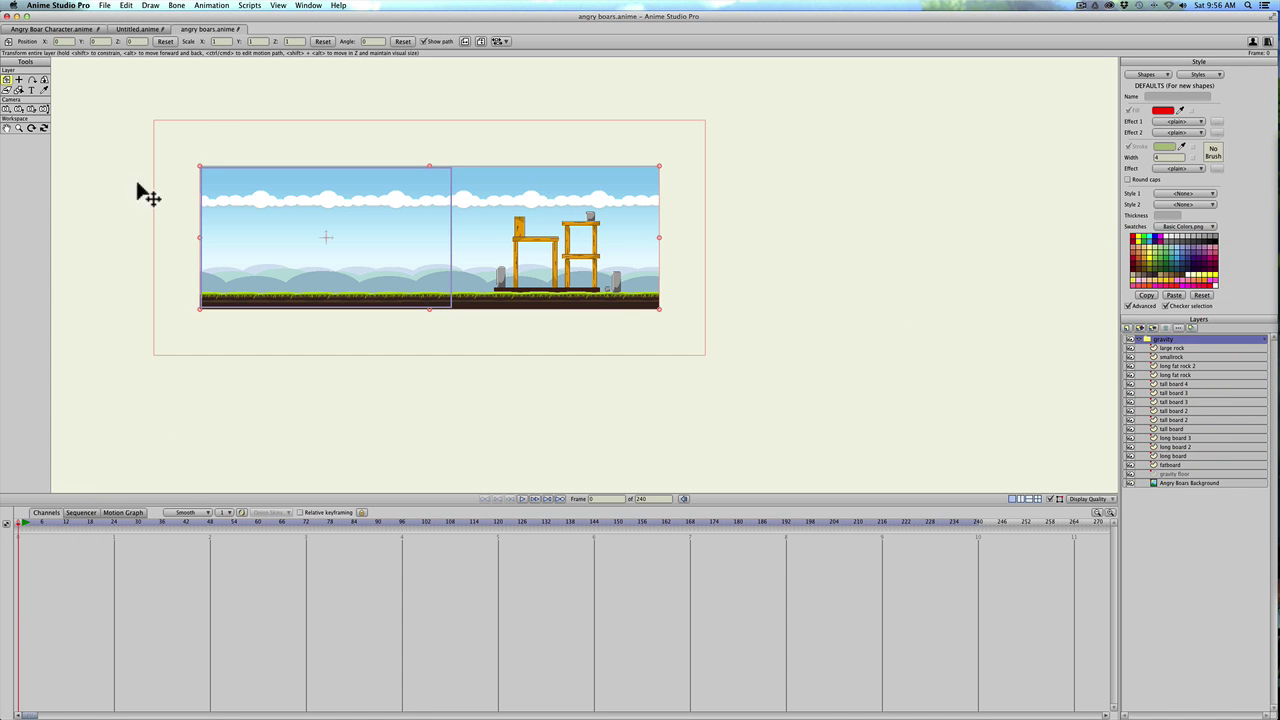
{"action": "left_click", "coordinate": [6, 79]}
{"action": "left_click_drag", "start_coordinate": [528, 262], "coordinate": [363, 270]}
{"action": "scroll", "coordinate": [523, 297], "scroll_direction": "up", "scroll_amount": 3}
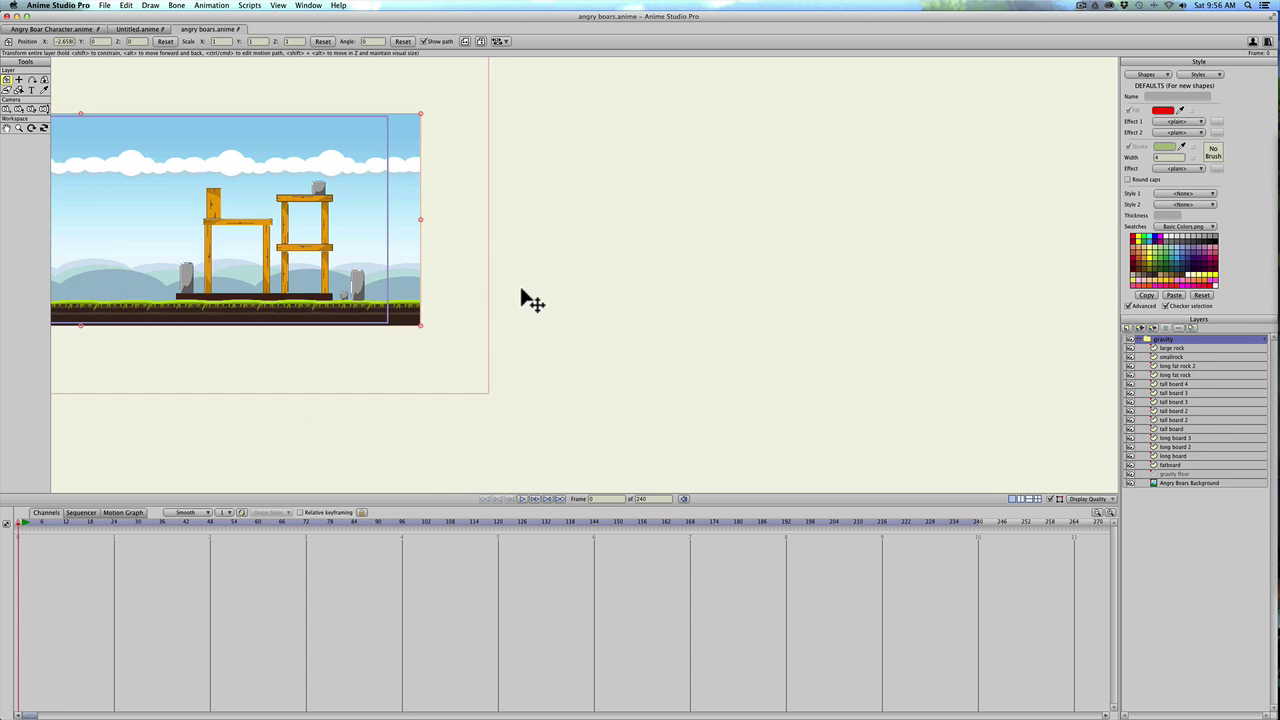
{"action": "scroll", "coordinate": [863, 300], "scroll_direction": "up", "scroll_amount": 2}
{"action": "mouse_move", "coordinate": [863, 300]}
{"action": "left_mouse_down"}
{"action": "mouse_move", "coordinate": [886, 291]}
{"action": "mouse_move", "coordinate": [803, 334]}
{"action": "mouse_move", "coordinate": [849, 318]}
{"action": "left_mouse_up"}
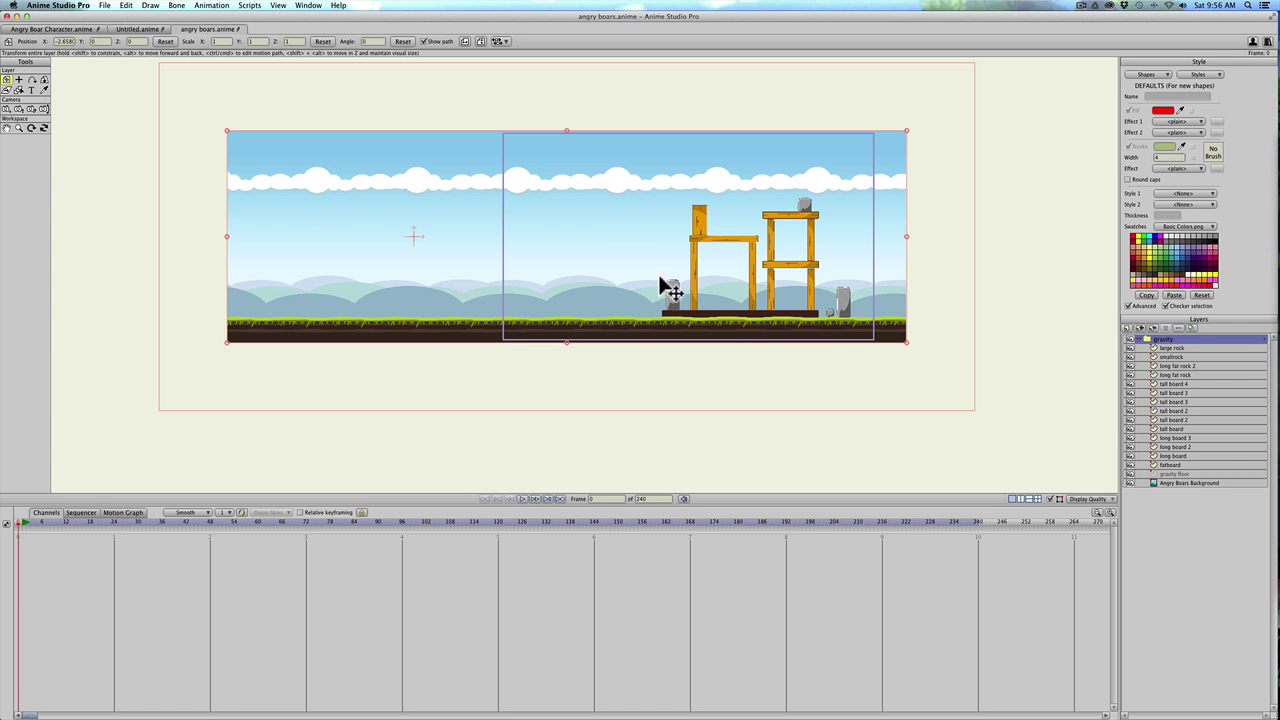
{"action": "left_click", "coordinate": [6, 522]}
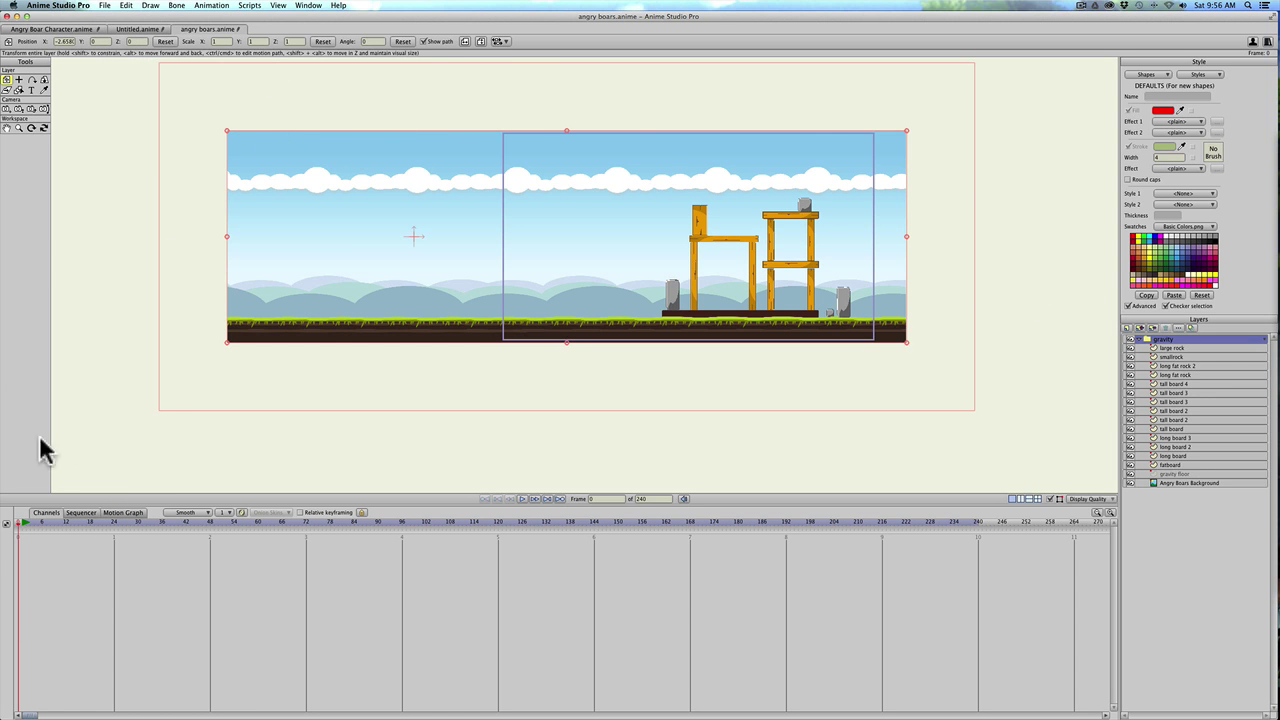
Add a new vector layer at frame 0 and rename it.
{"action": "left_click", "coordinate": [36, 523]}
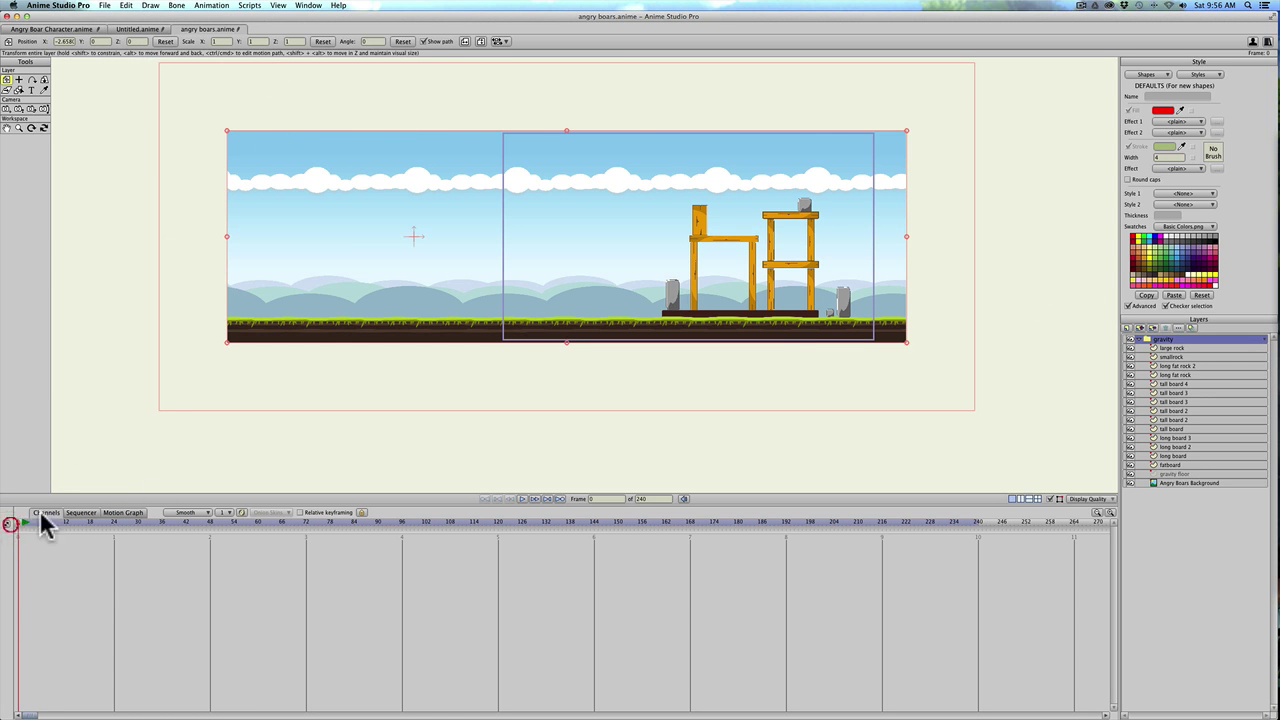
{"action": "left_click", "coordinate": [1129, 329]}
{"action": "left_click", "coordinate": [1140, 341]}
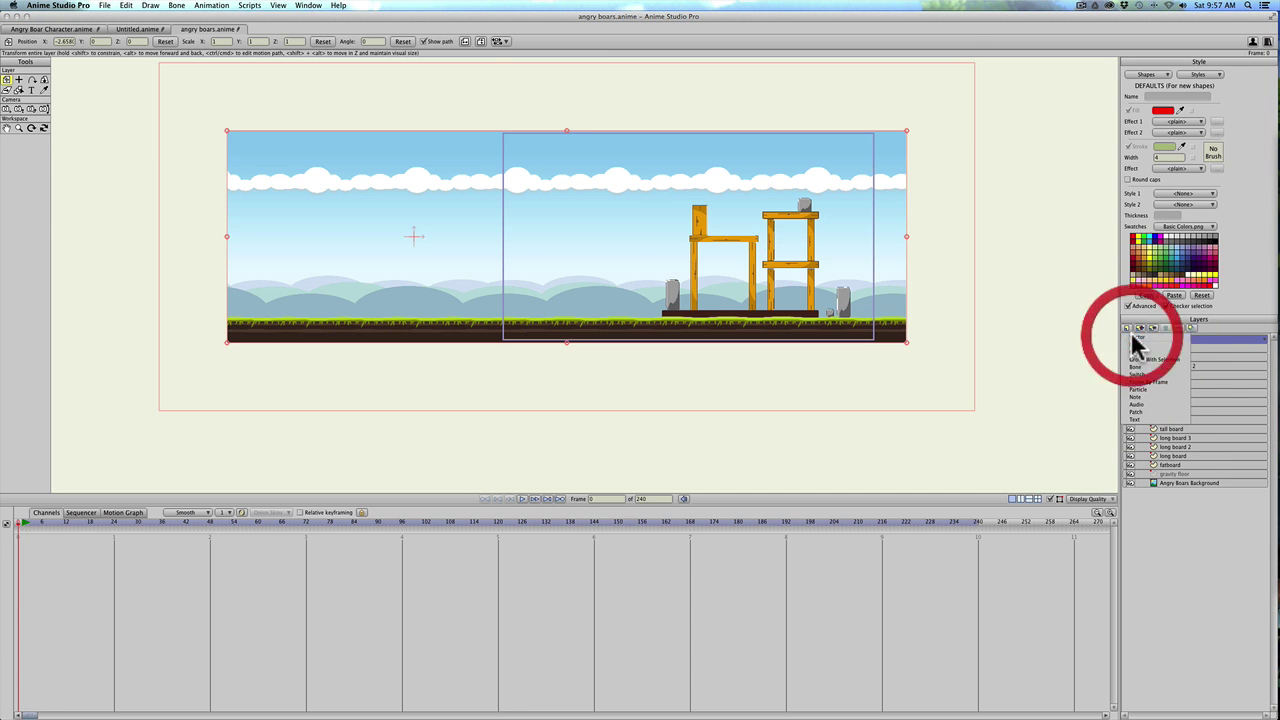
{"action": "double_click", "coordinate": [1176, 341]}
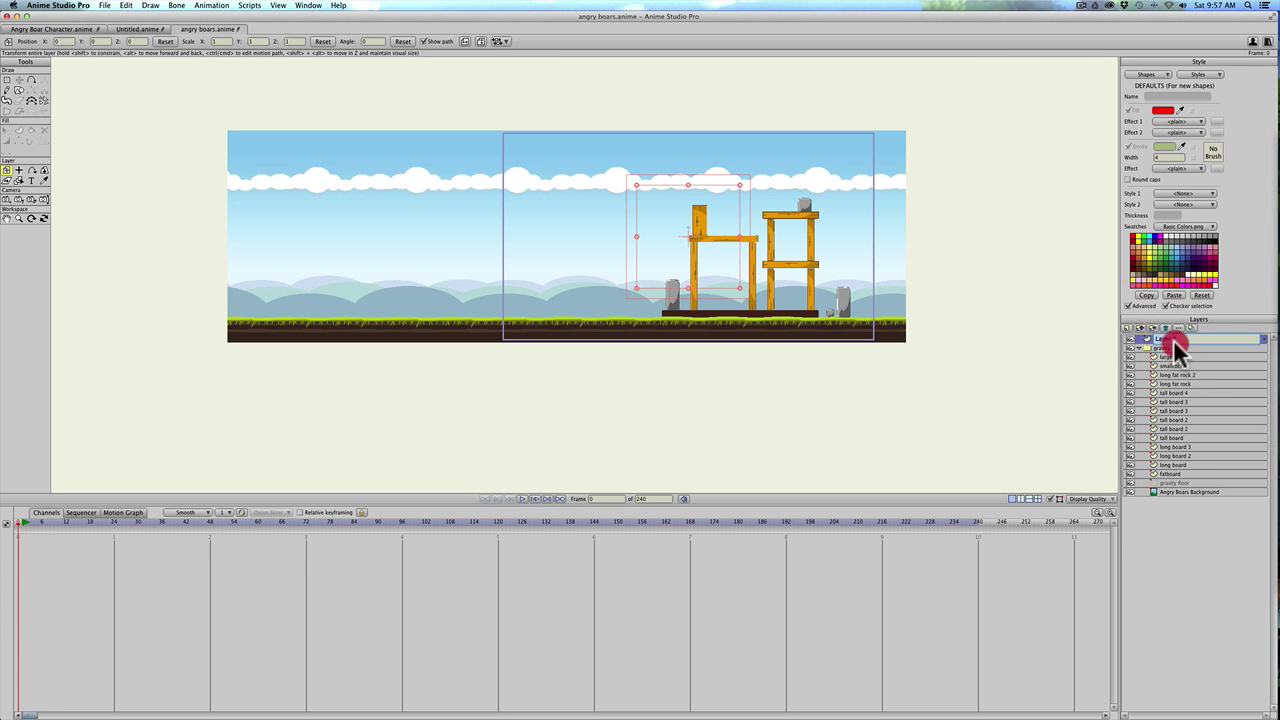
{"action": "left_click", "coordinate": [1139, 338]}
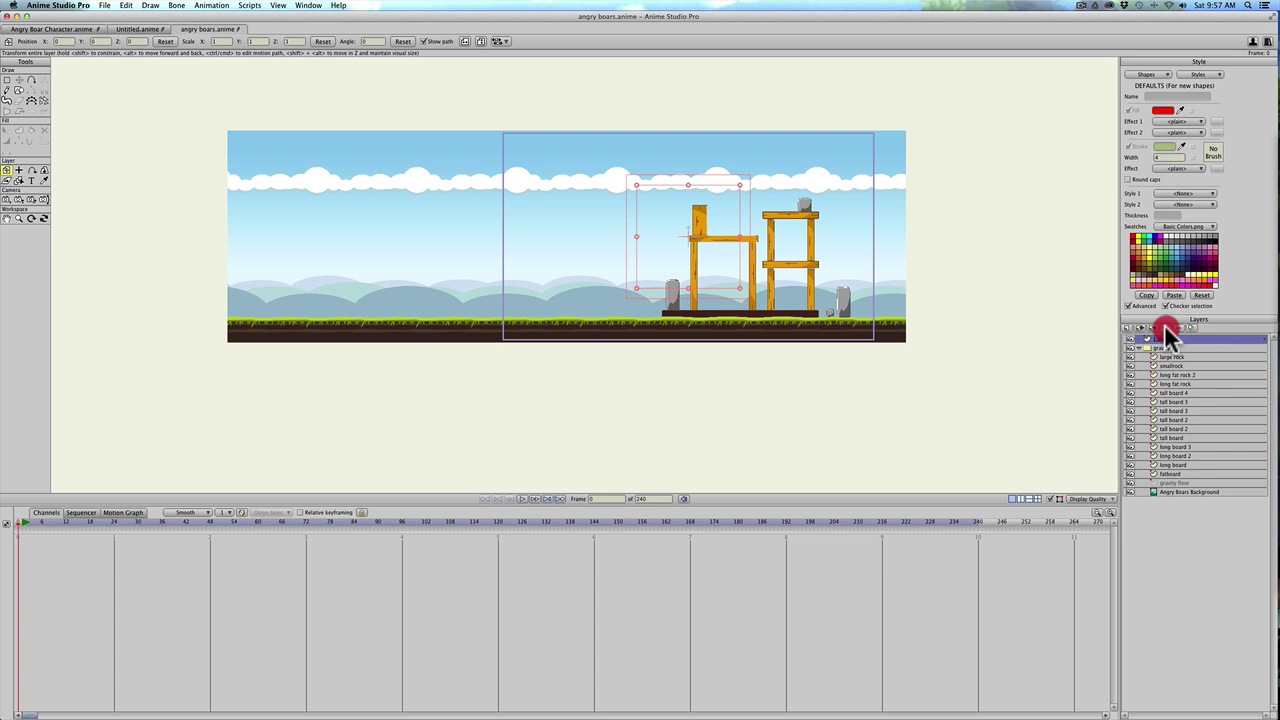
Delete the new layer again and bring up the File menu.
{"action": "left_click", "coordinate": [1165, 327]}
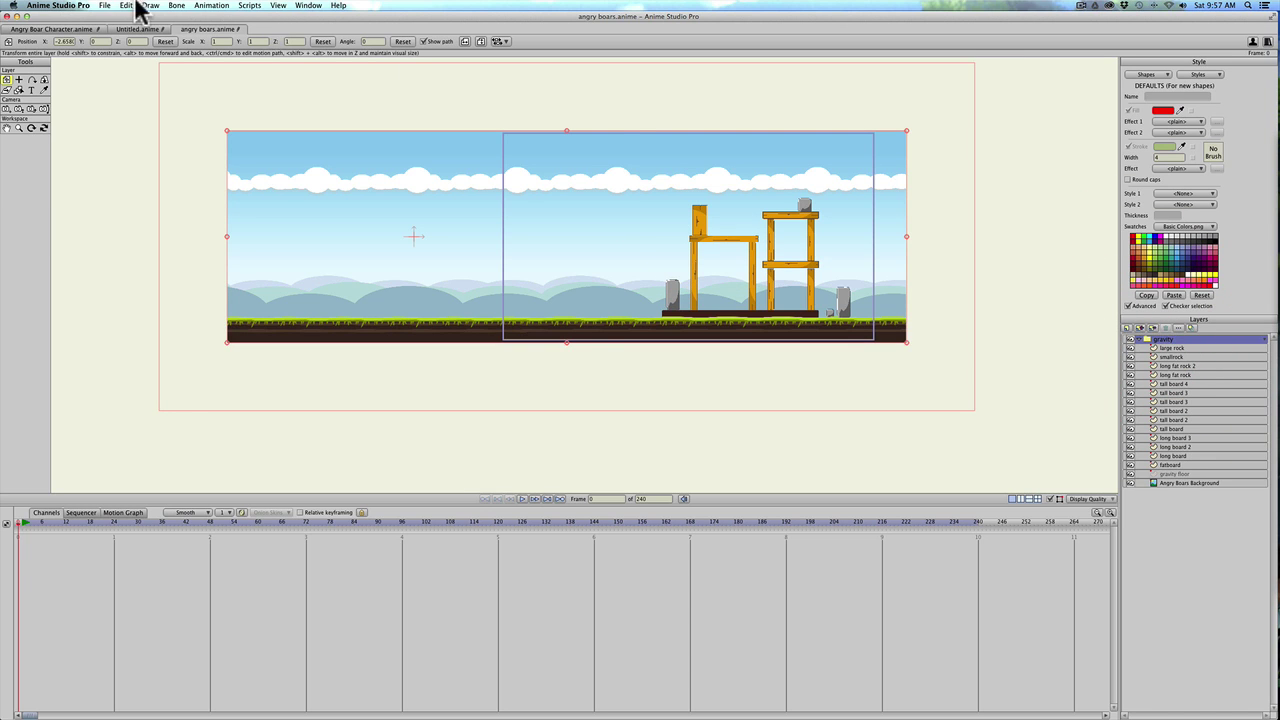
{"action": "left_click", "coordinate": [104, 6]}
{"action": "mouse_move", "coordinate": [146, 172]}
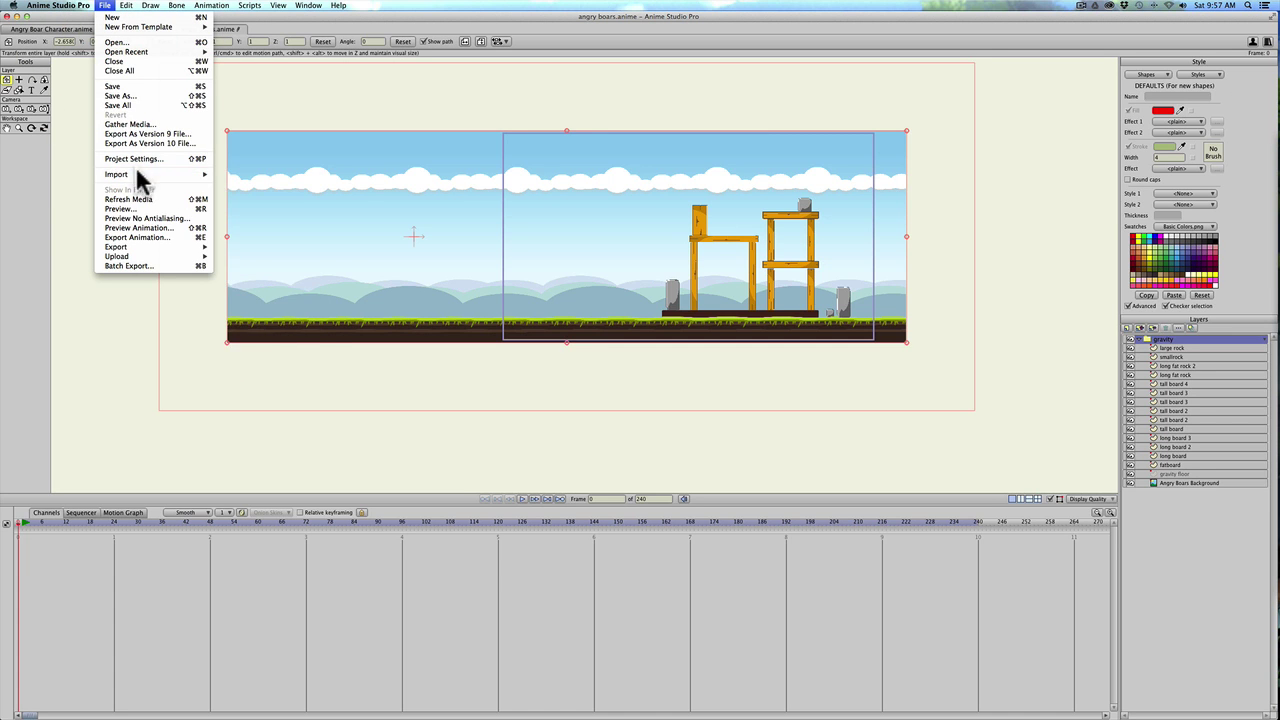
Import Angry Boar Character.anime as an Anime Studio Object and insert it.
{"action": "left_click", "coordinate": [268, 190]}
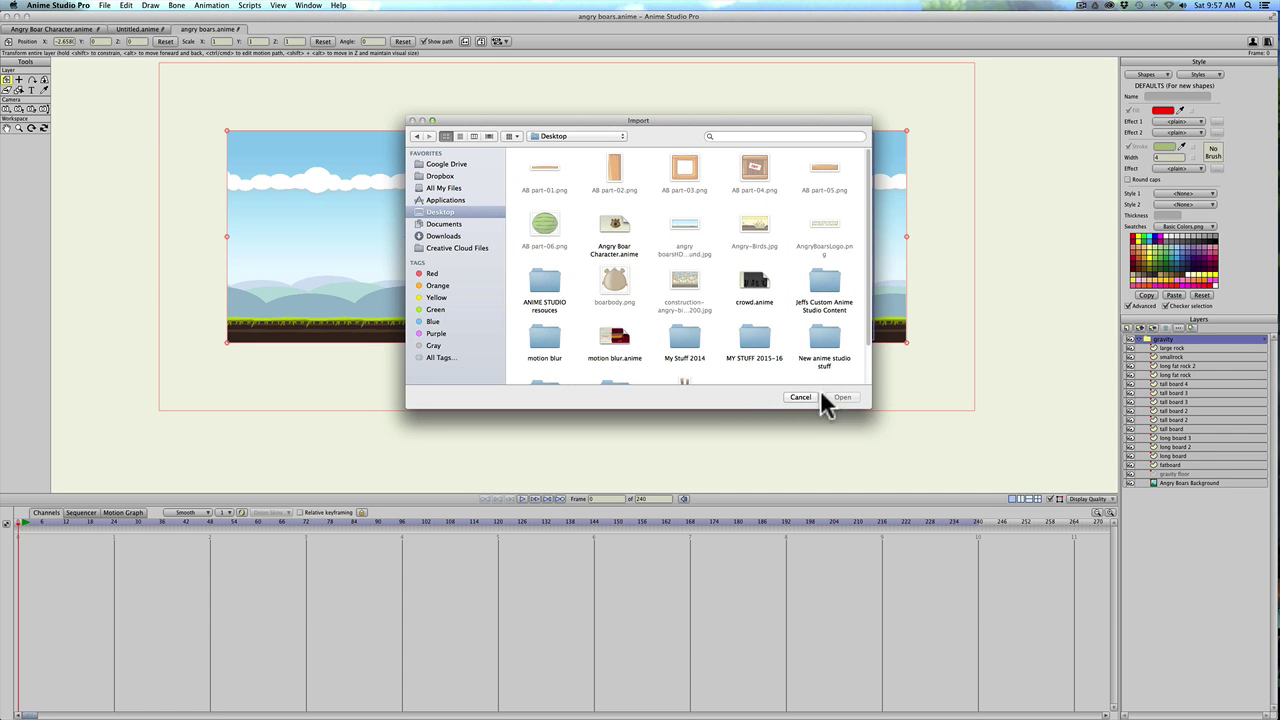
{"action": "left_click", "coordinate": [614, 226]}
{"action": "left_click", "coordinate": [838, 397]}
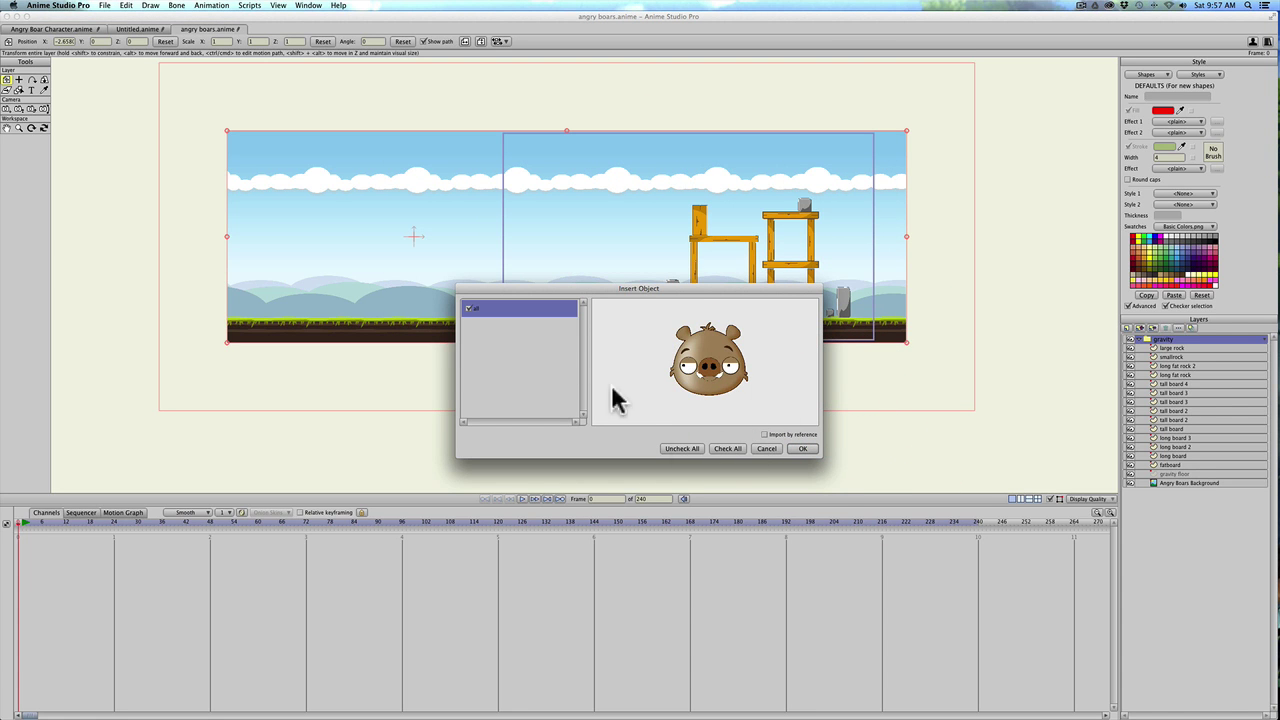
{"action": "left_click", "coordinate": [800, 448]}
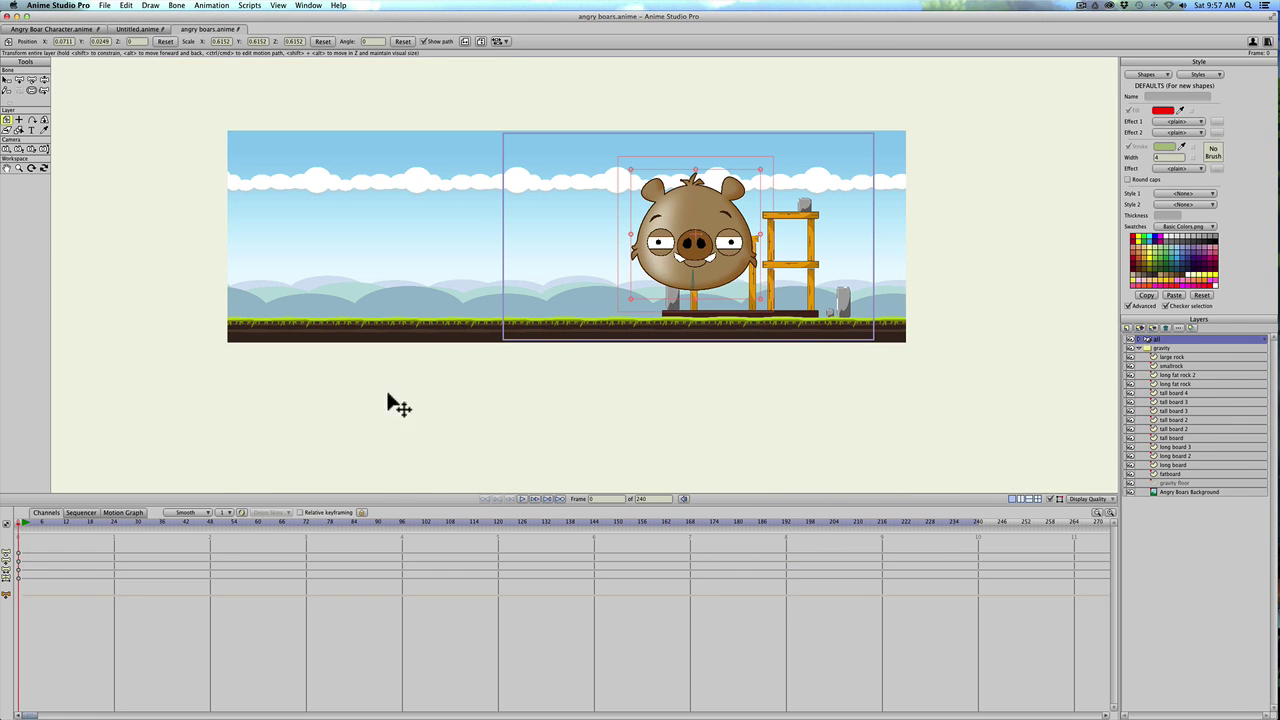
Rename the imported layer to boar, move it into the gravity group, and shrink it.
{"action": "double_click", "coordinate": [1154, 336]}
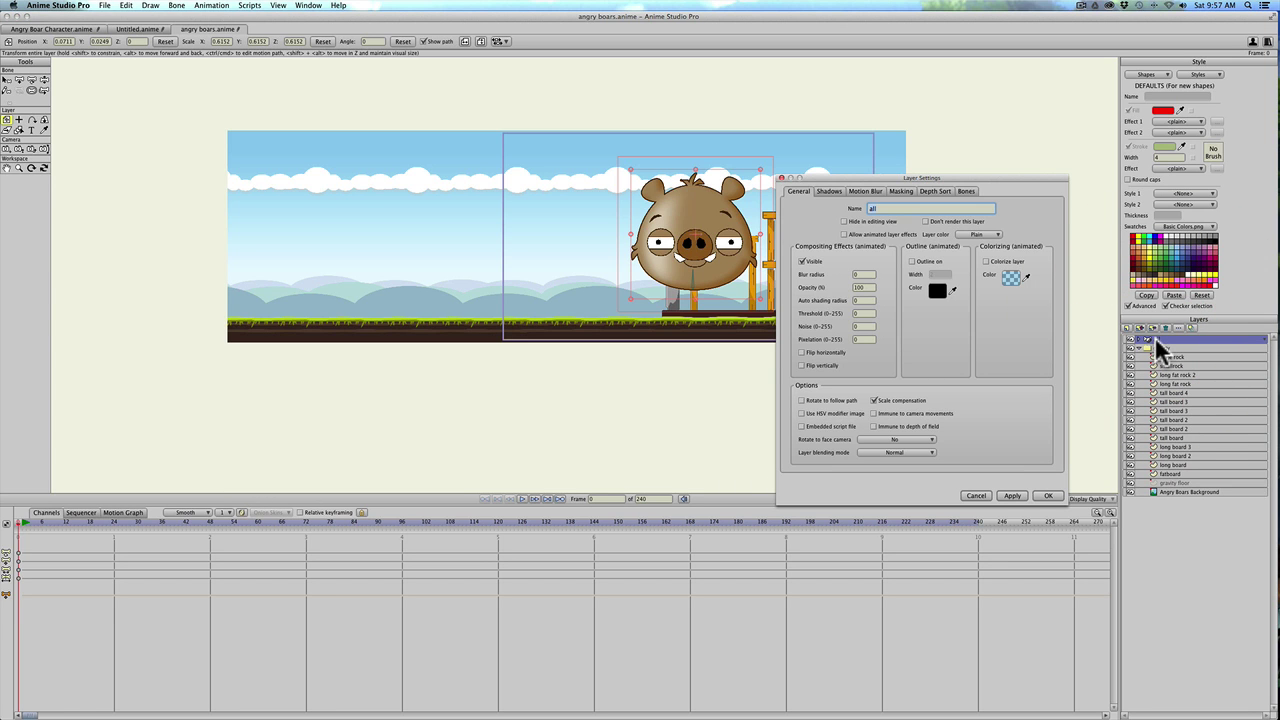
{"action": "key", "text": "Return"}
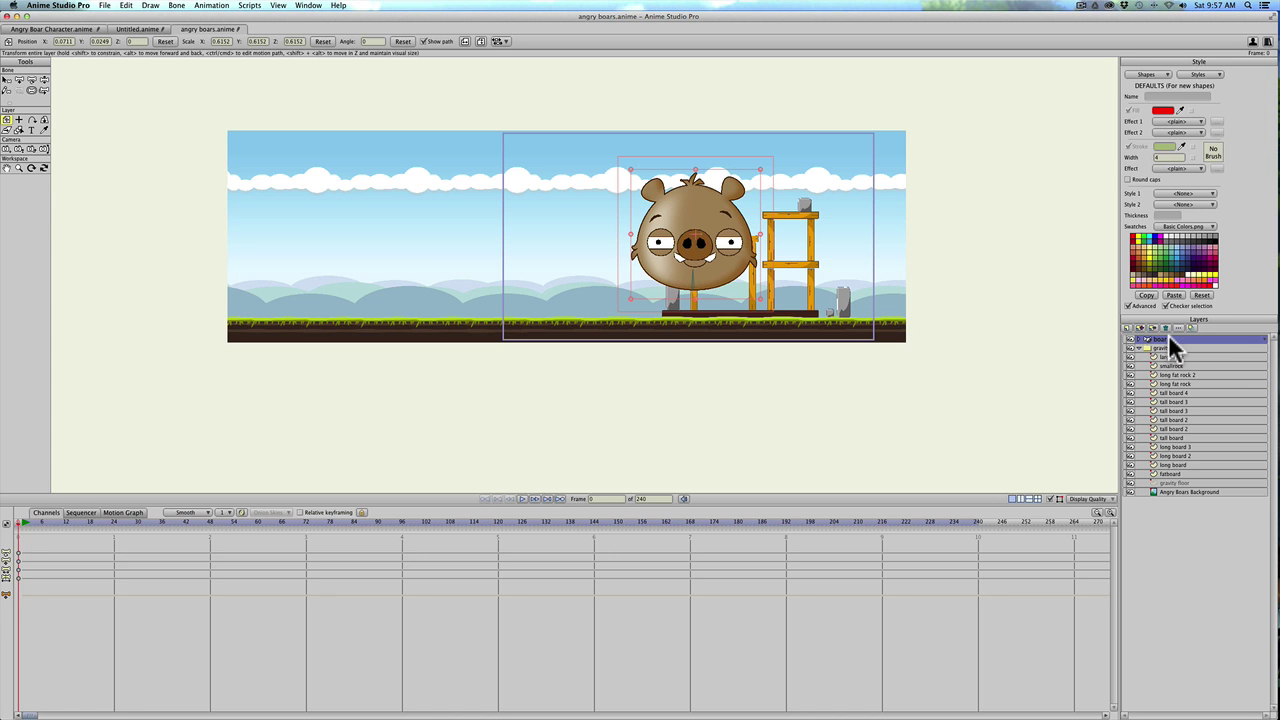
{"action": "left_click_drag", "start_coordinate": [1170, 337], "coordinate": [1162, 349]}
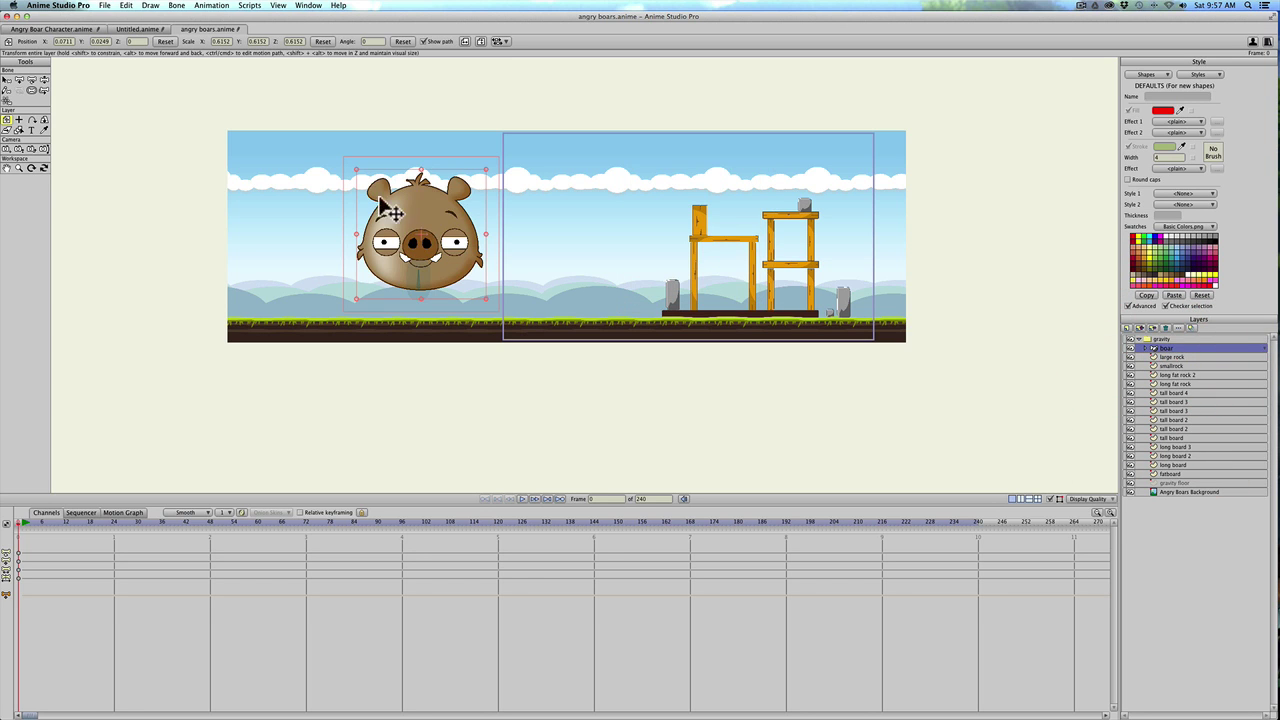
{"action": "left_click_drag", "start_coordinate": [357, 172], "coordinate": [542, 314]}
Preview the boar across the timeline, then place it on the grass left of the towers.
{"action": "left_click", "coordinate": [30, 521]}
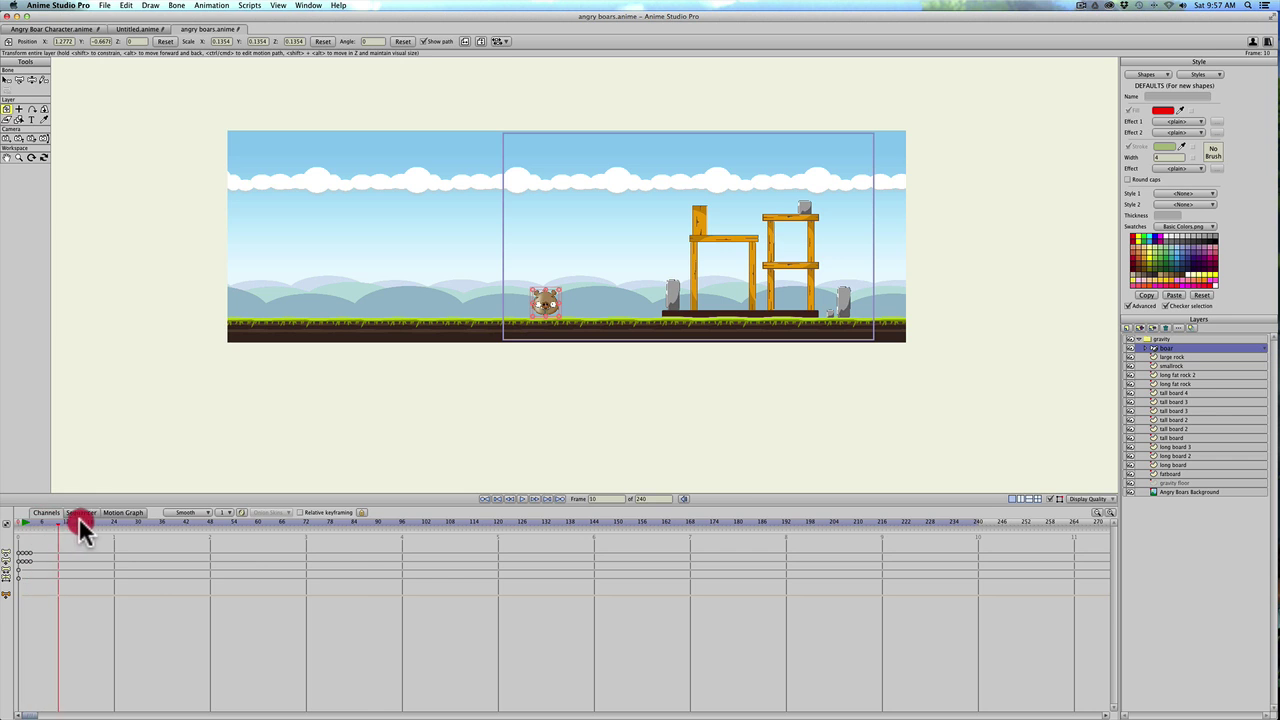
{"action": "left_click_drag", "start_coordinate": [282, 522], "coordinate": [526, 521]}
{"action": "left_click", "coordinate": [242, 512]}
{"action": "scroll", "coordinate": [309, 408], "scroll_direction": "up", "scroll_amount": 2}
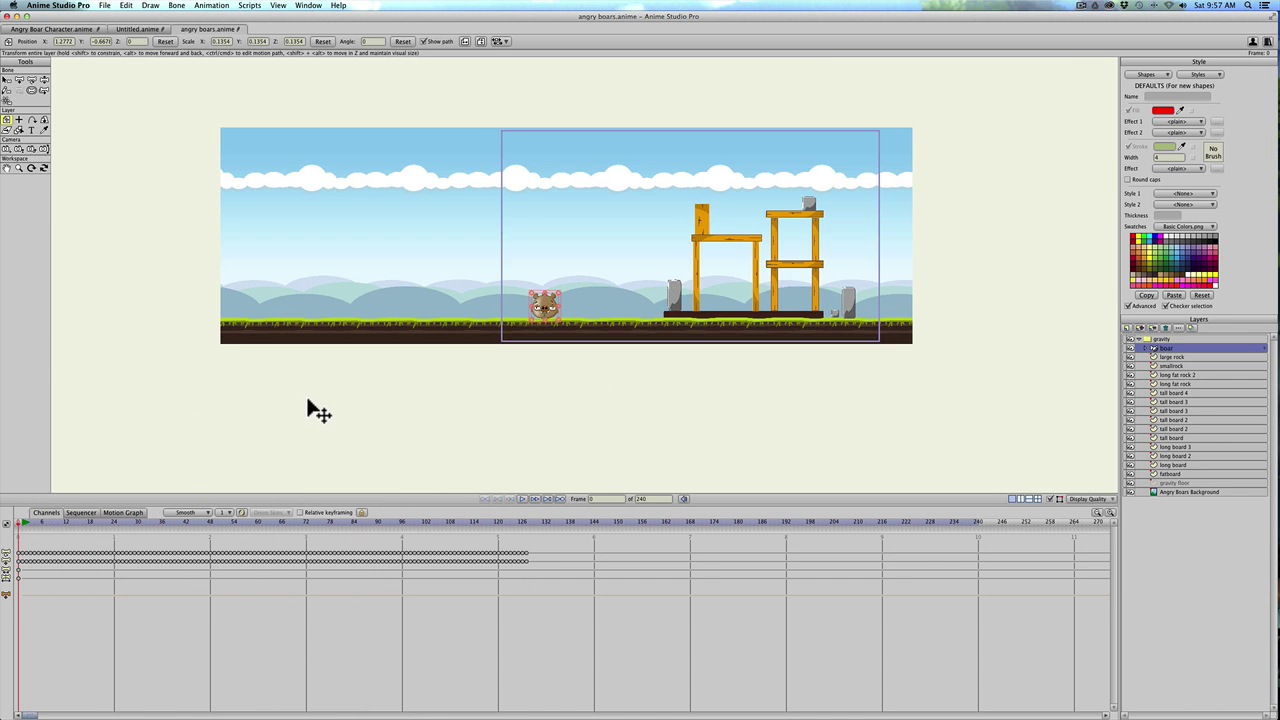
{"action": "scroll", "coordinate": [310, 408], "scroll_direction": "up", "scroll_amount": 3}
{"action": "scroll", "coordinate": [329, 409], "scroll_direction": "down", "scroll_amount": 4}
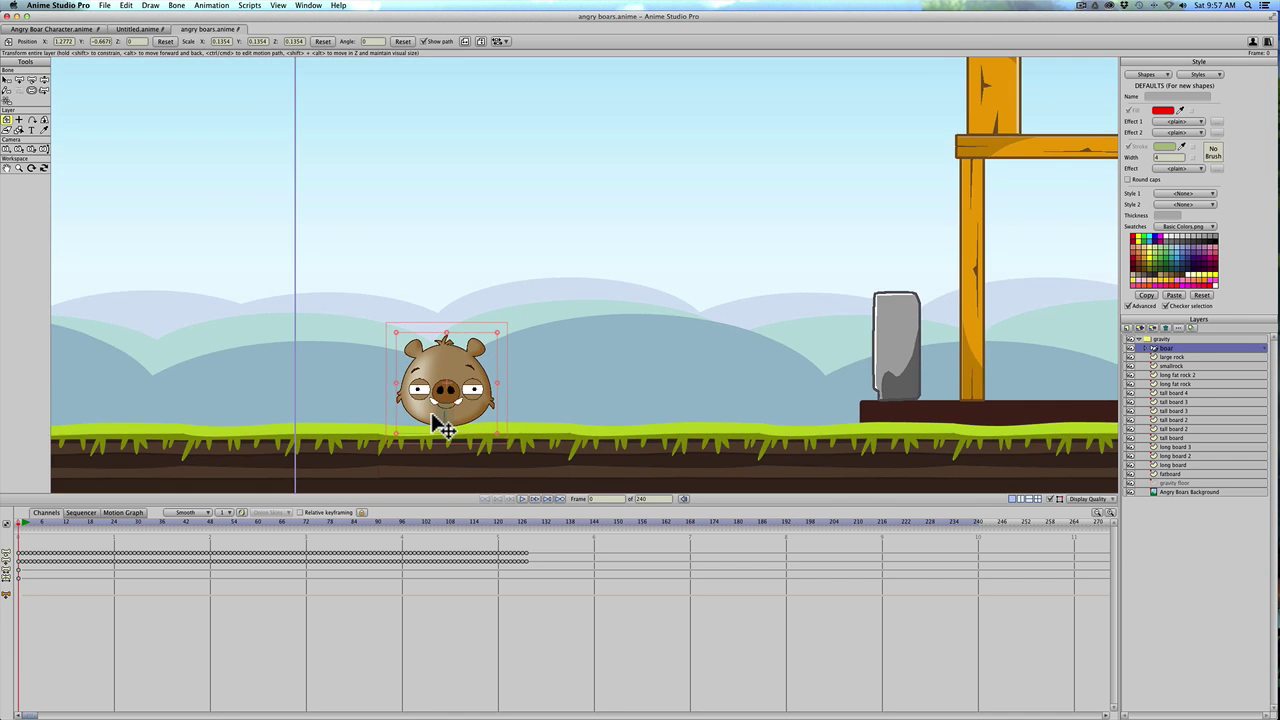
{"action": "left_click_drag", "start_coordinate": [57, 523], "coordinate": [8, 521]}
{"action": "scroll", "coordinate": [874, 389], "scroll_direction": "down", "scroll_amount": 5}
{"action": "scroll", "coordinate": [677, 351], "scroll_direction": "up", "scroll_amount": 1}
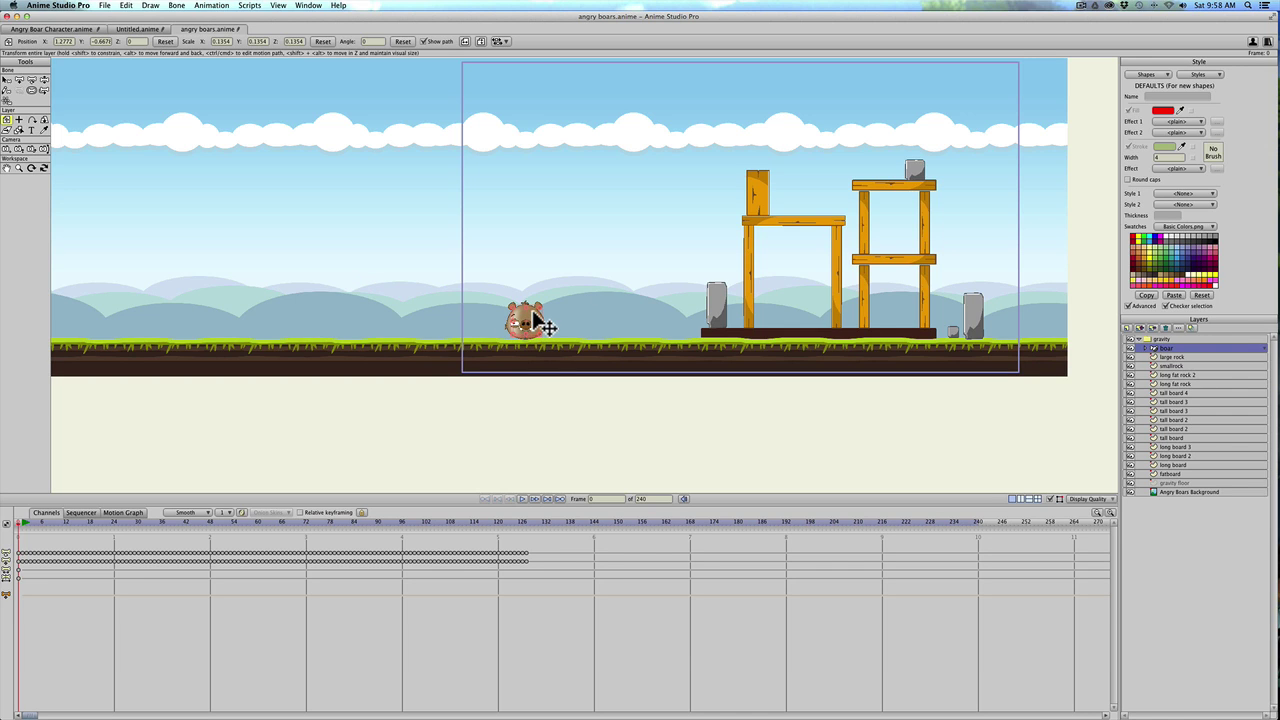
{"action": "mouse_move", "coordinate": [527, 322]}
{"action": "left_mouse_down"}
{"action": "mouse_move", "coordinate": [517, 336]}
{"action": "mouse_move", "coordinate": [514, 286]}
{"action": "mouse_move", "coordinate": [501, 278]}
{"action": "mouse_move", "coordinate": [505, 312]}
{"action": "left_mouse_up"}
{"action": "left_click_drag", "start_coordinate": [497, 320], "coordinate": [500, 330]}
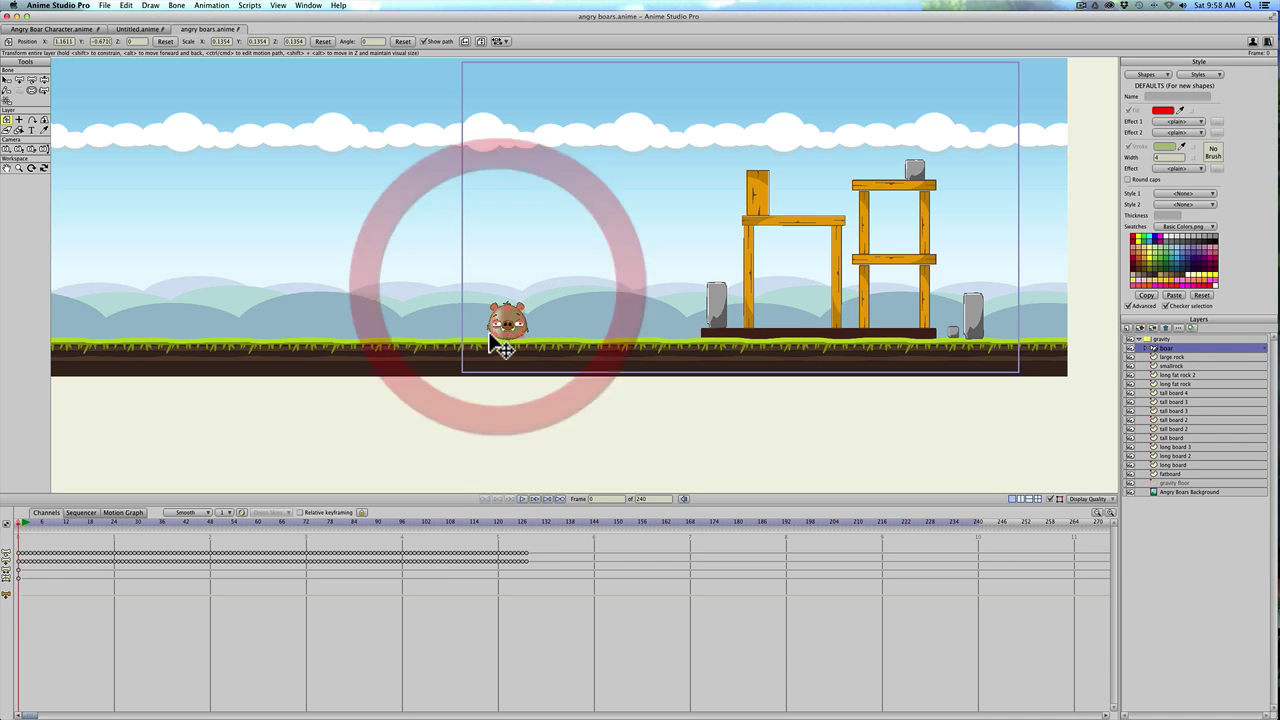
Enable boar physics with initial direction 18.50, apply, and preview the launch.
{"action": "double_click", "coordinate": [1189, 346]}
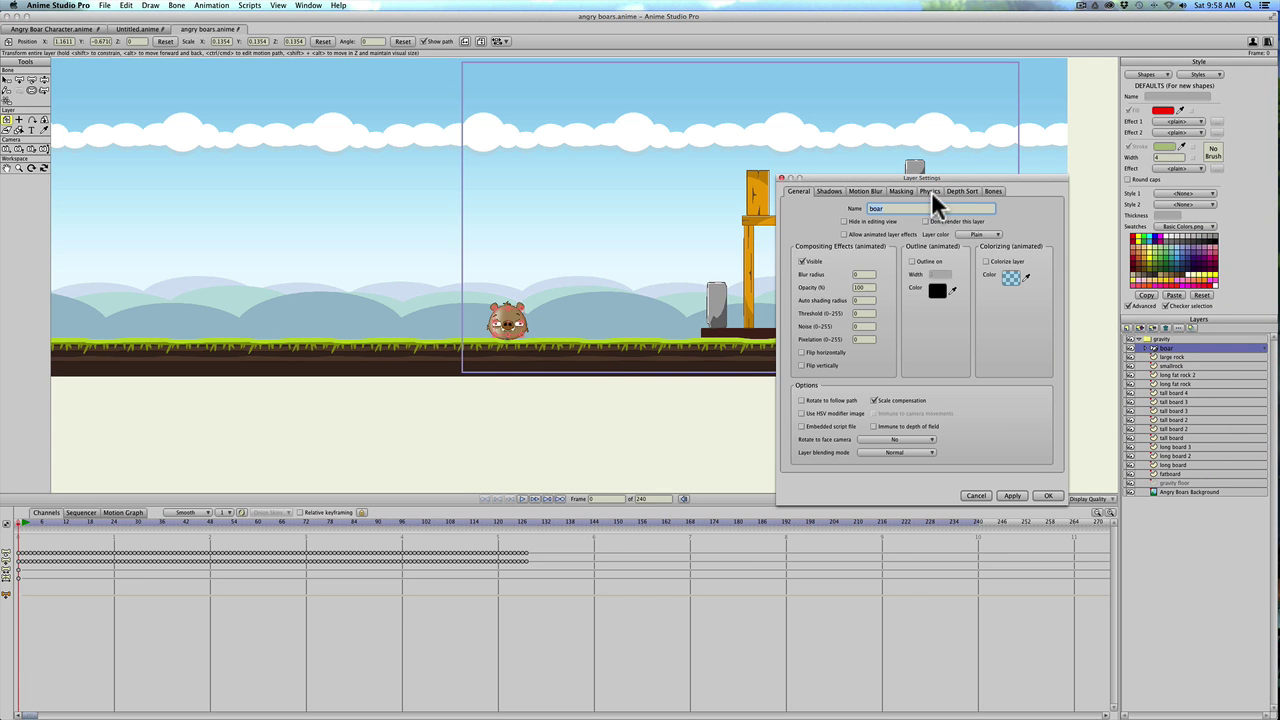
{"action": "left_click", "coordinate": [929, 190]}
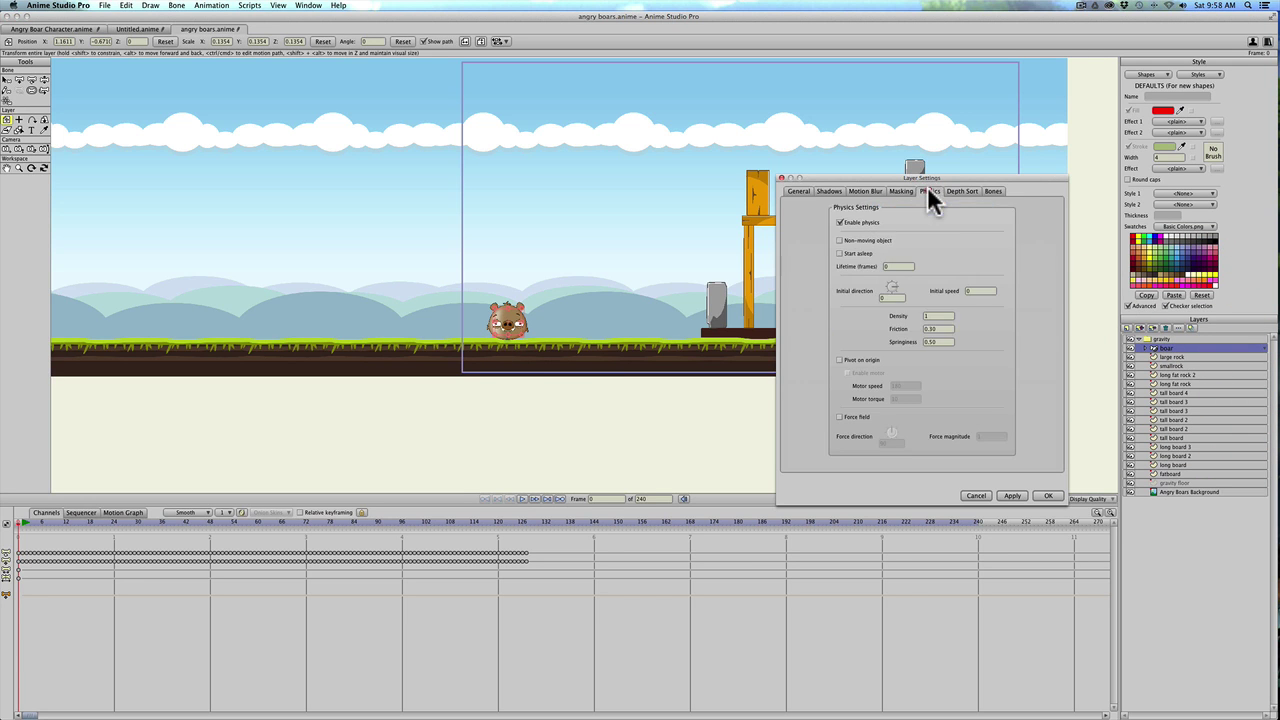
{"action": "left_click", "coordinate": [891, 290]}
{"action": "left_click", "coordinate": [1008, 496]}
{"action": "left_click", "coordinate": [82, 520]}
{"action": "left_click", "coordinate": [22, 520]}
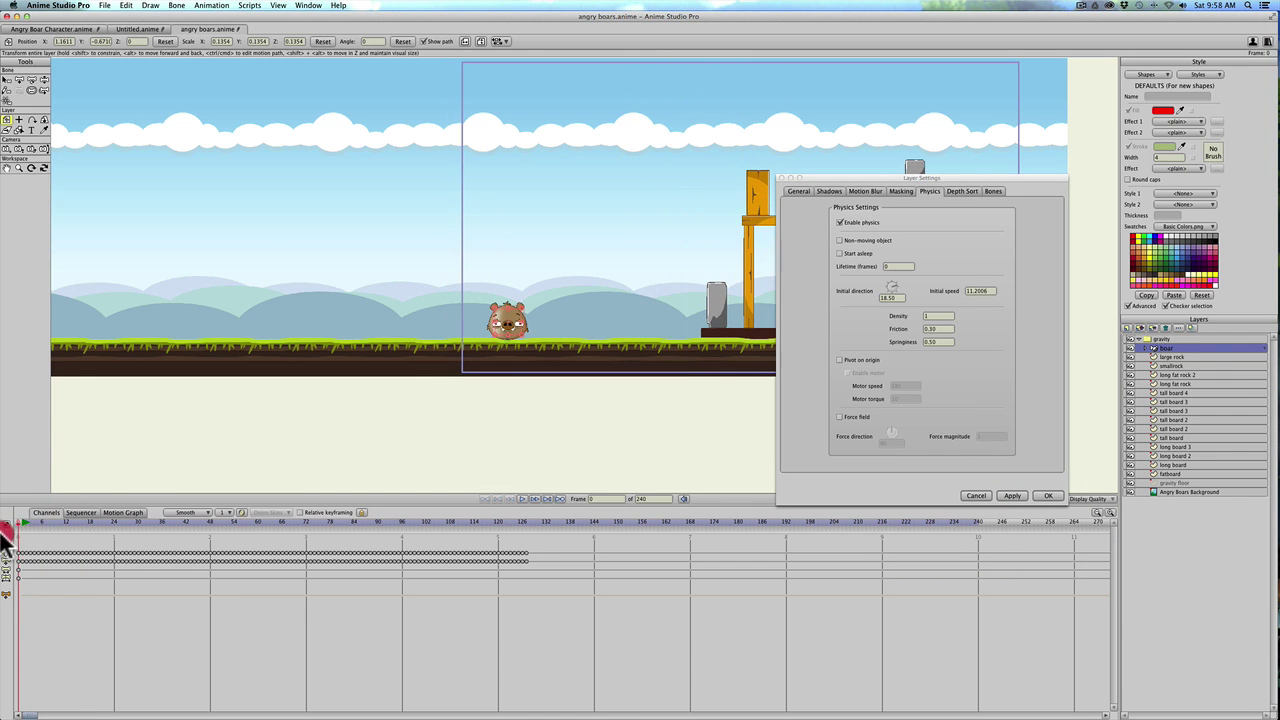
Set the boar's initial speed to 11.2006 and rewind to frame 0.
{"action": "left_click_drag", "start_coordinate": [835, 178], "coordinate": [907, 108]}
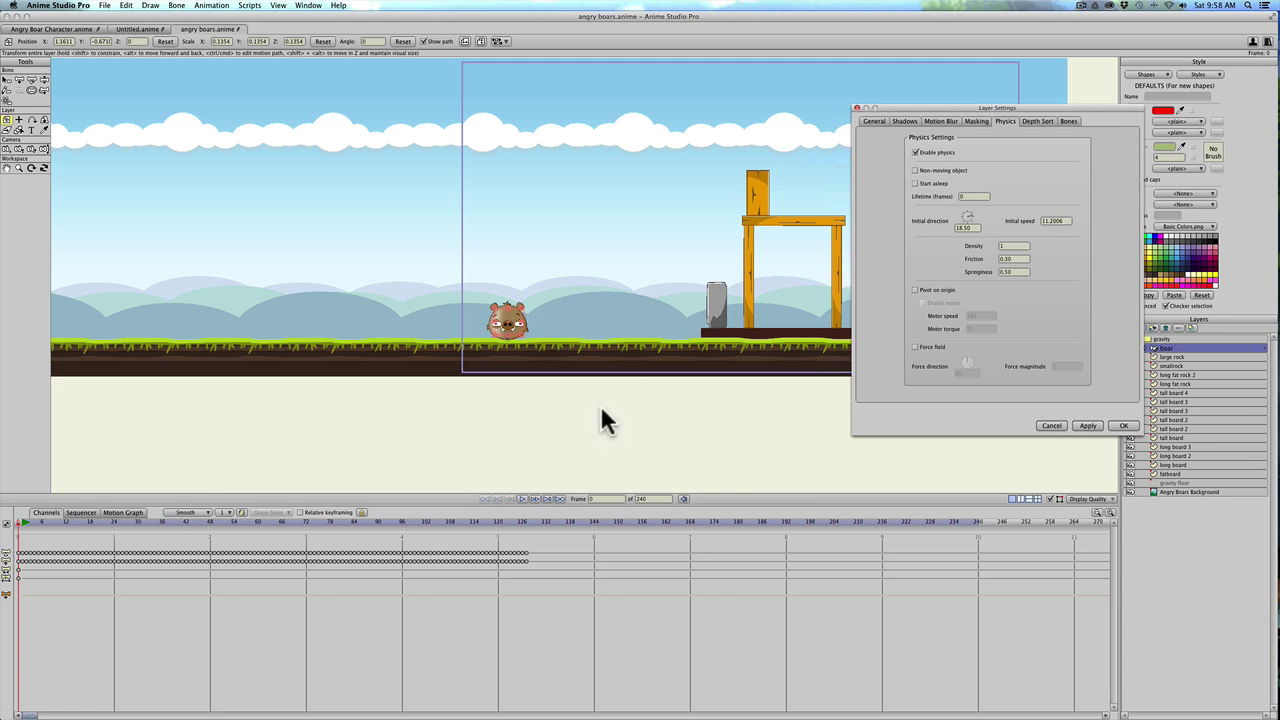
{"action": "left_click", "coordinate": [1052, 221]}
{"action": "left_click", "coordinate": [18, 522]}
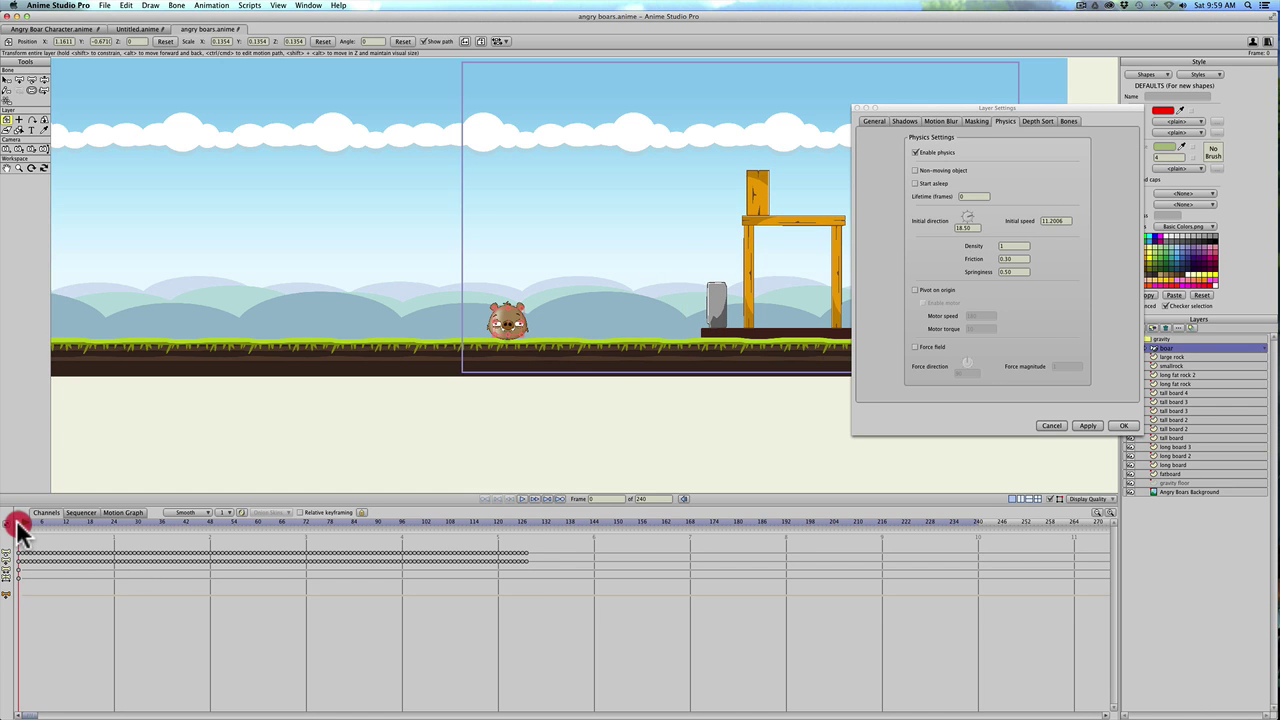
{"action": "left_click_drag", "start_coordinate": [19, 522], "coordinate": [22, 522]}
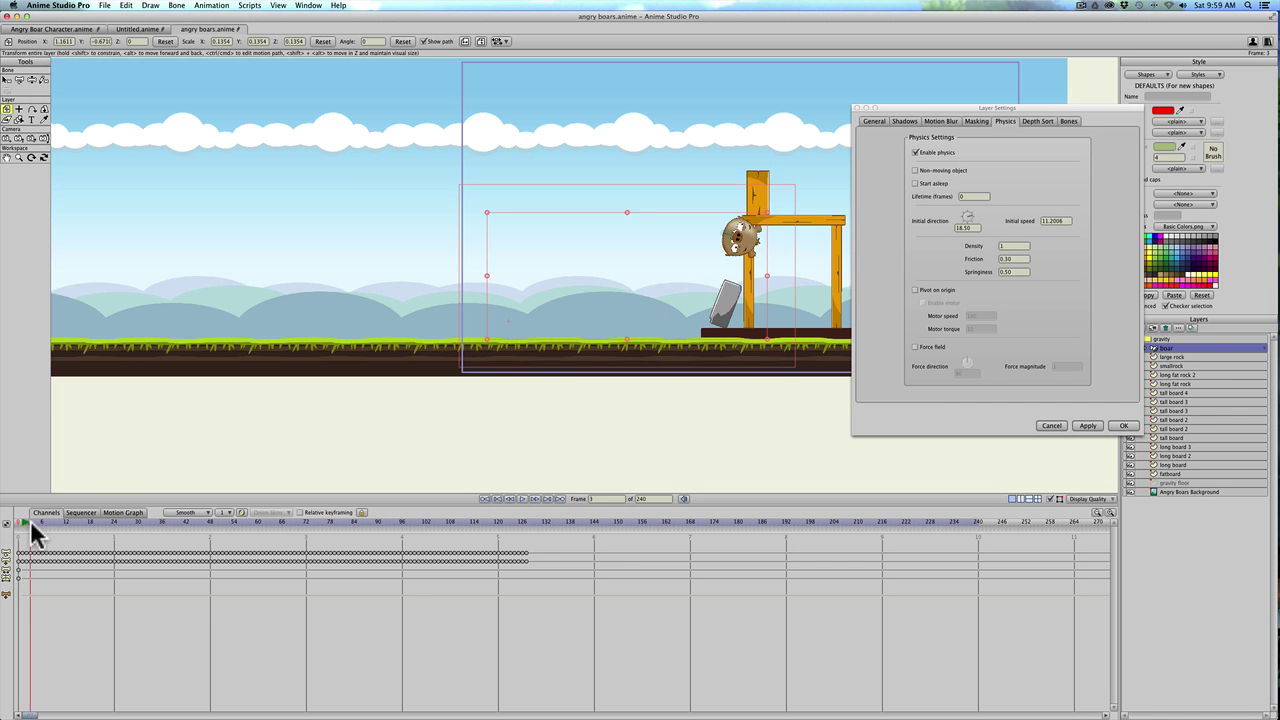
{"action": "left_click", "coordinate": [22, 521]}
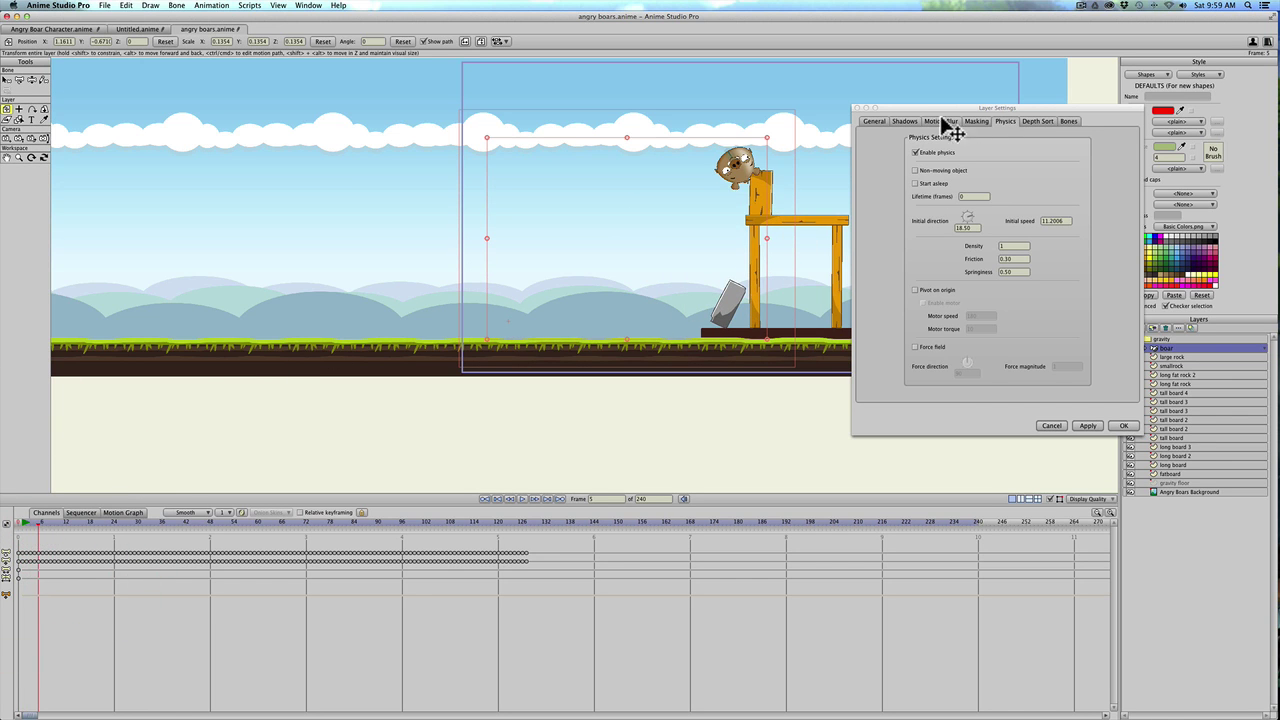
{"action": "left_click_drag", "start_coordinate": [945, 108], "coordinate": [843, 336]}
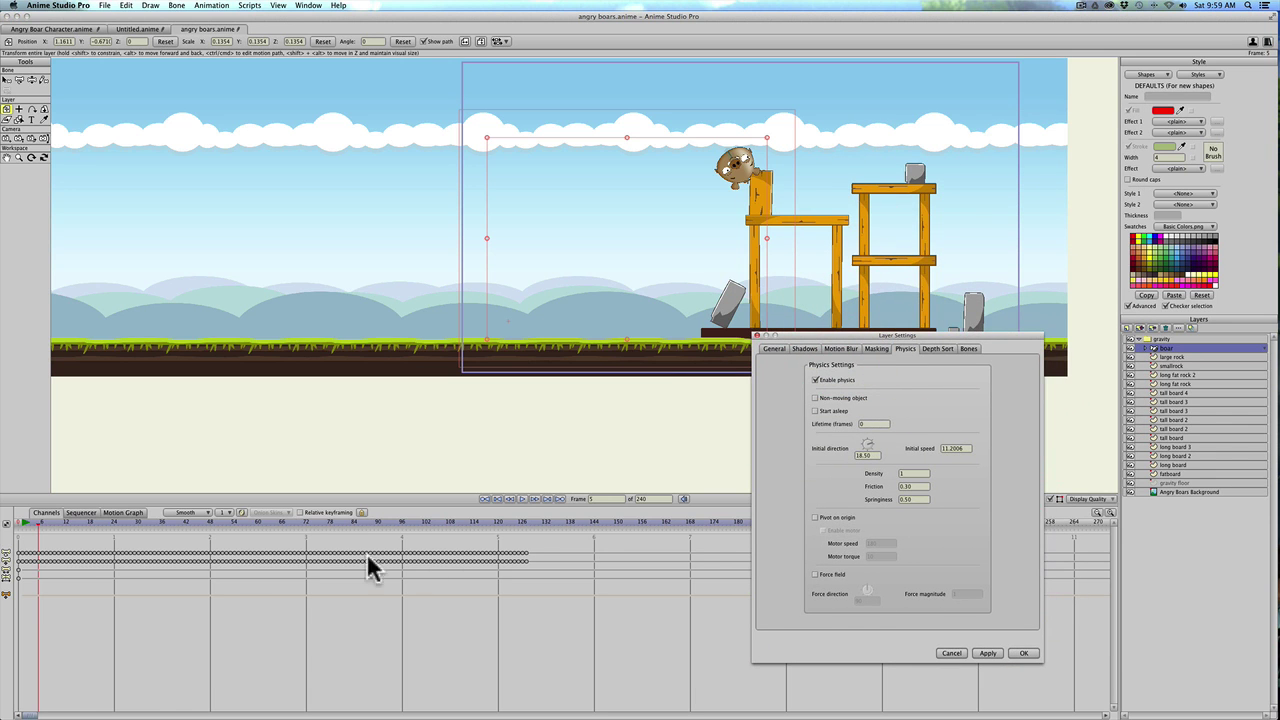
{"action": "left_click", "coordinate": [50, 522]}
{"action": "left_click_drag", "start_coordinate": [63, 518], "coordinate": [2, 524]}
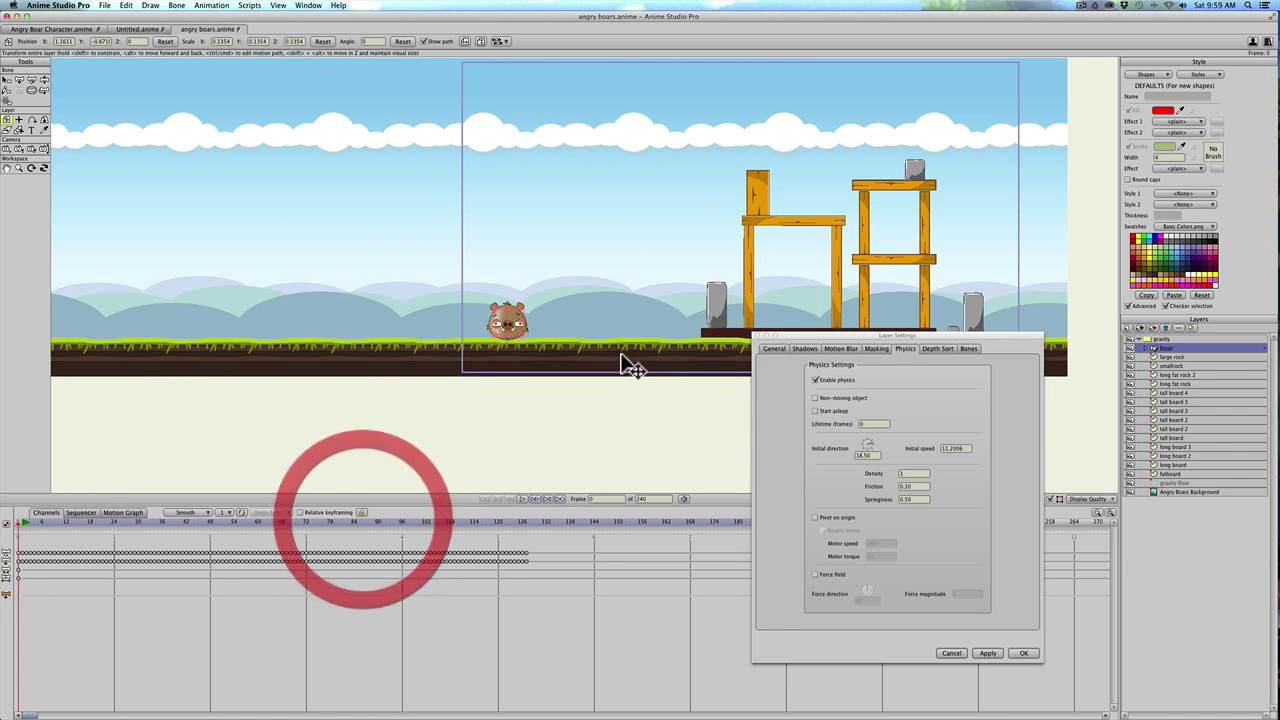
{"action": "left_click_drag", "start_coordinate": [866, 337], "coordinate": [322, 118]}
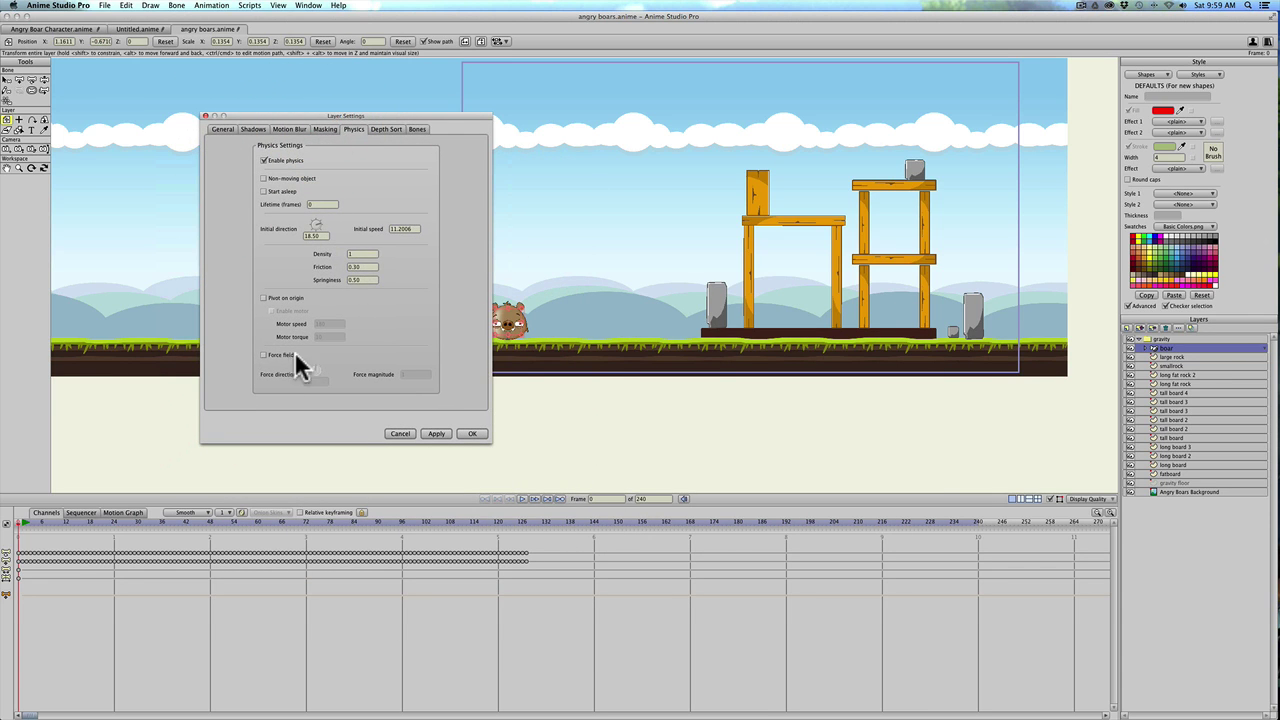
Try boar Density values of .5250 and higher, previewing the hit on the tower.
{"action": "double_click", "coordinate": [359, 254]}
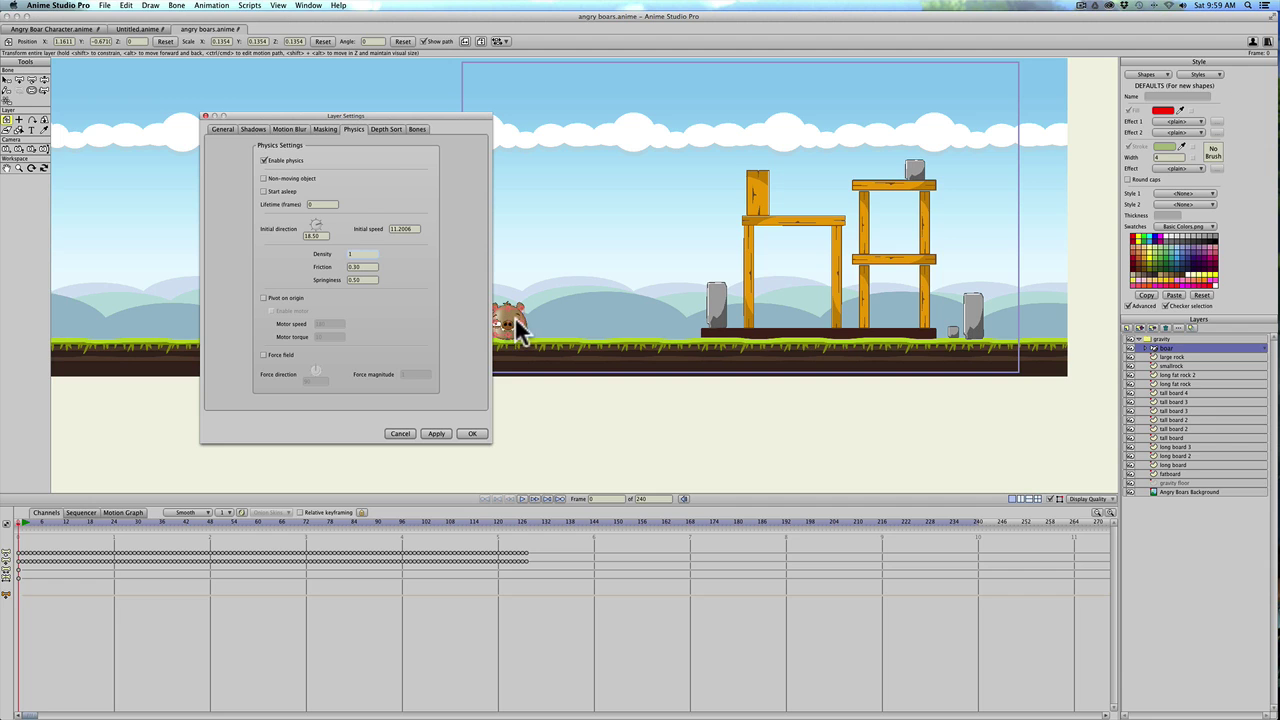
{"action": "left_click", "coordinate": [357, 254]}
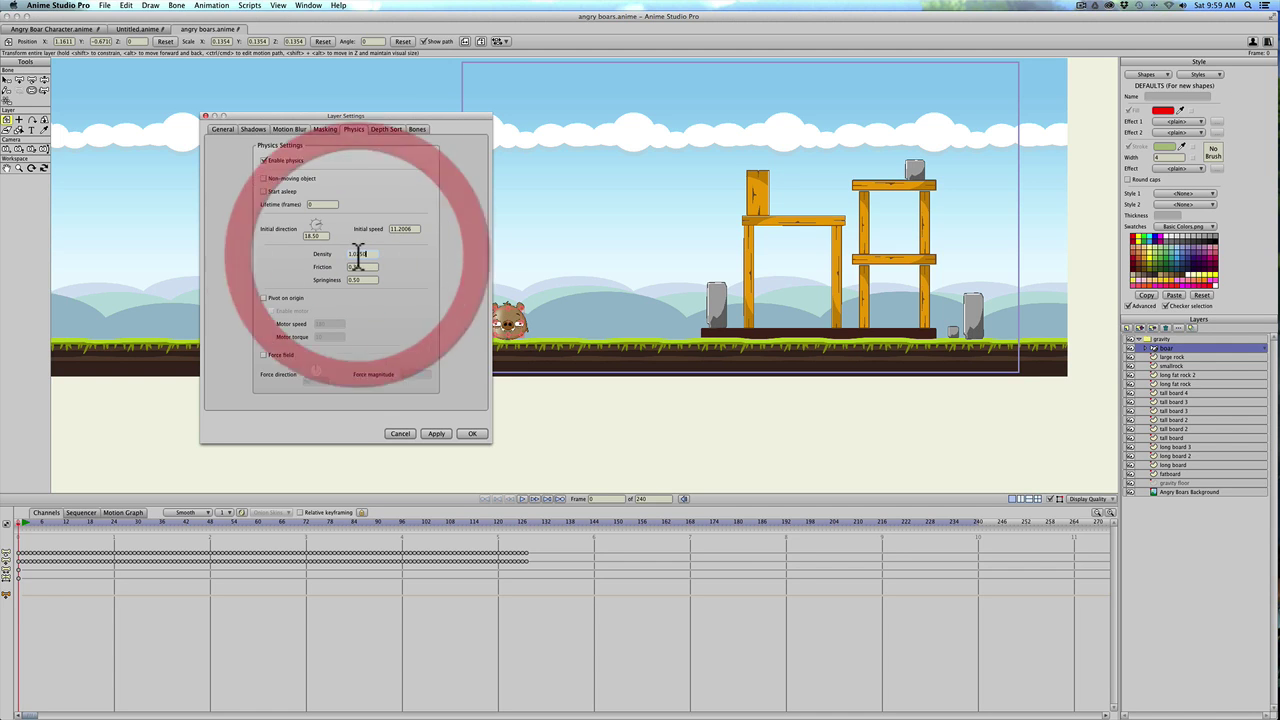
{"action": "type", "text": ".5250"}
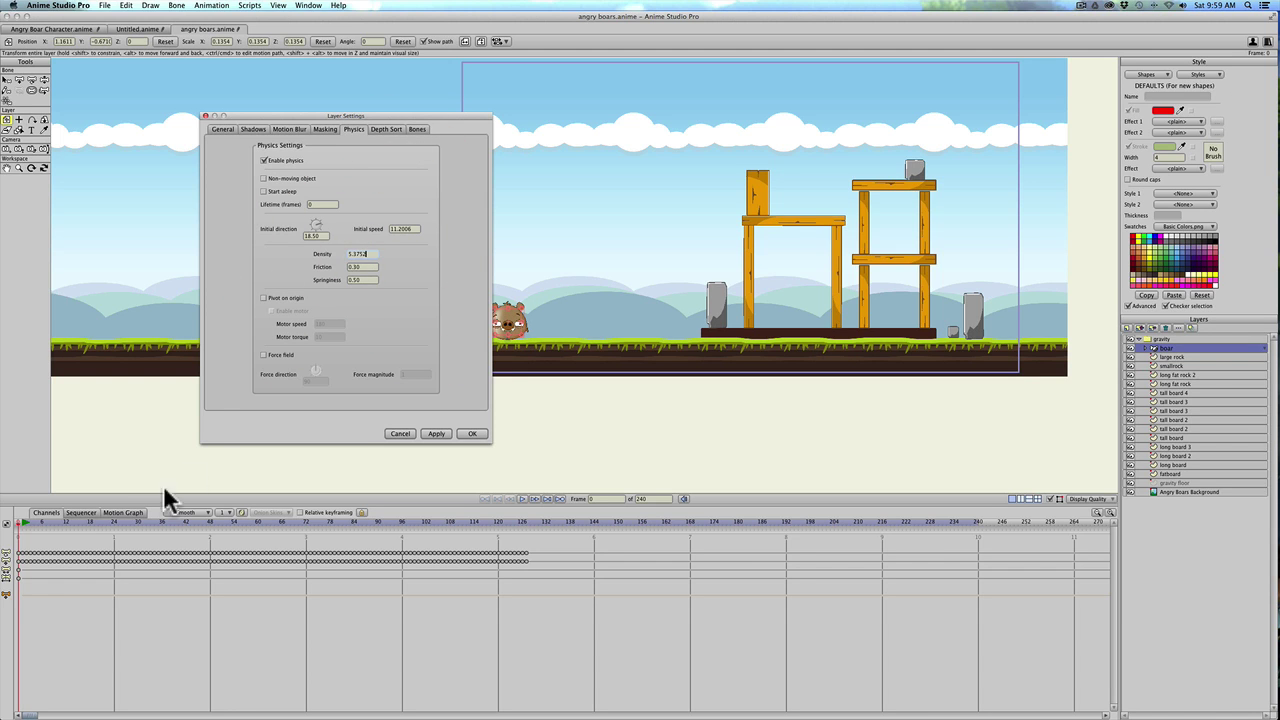
{"action": "left_click_drag", "start_coordinate": [23, 528], "coordinate": [197, 557]}
{"action": "left_click_drag", "start_coordinate": [5, 558], "coordinate": [5, 558]}
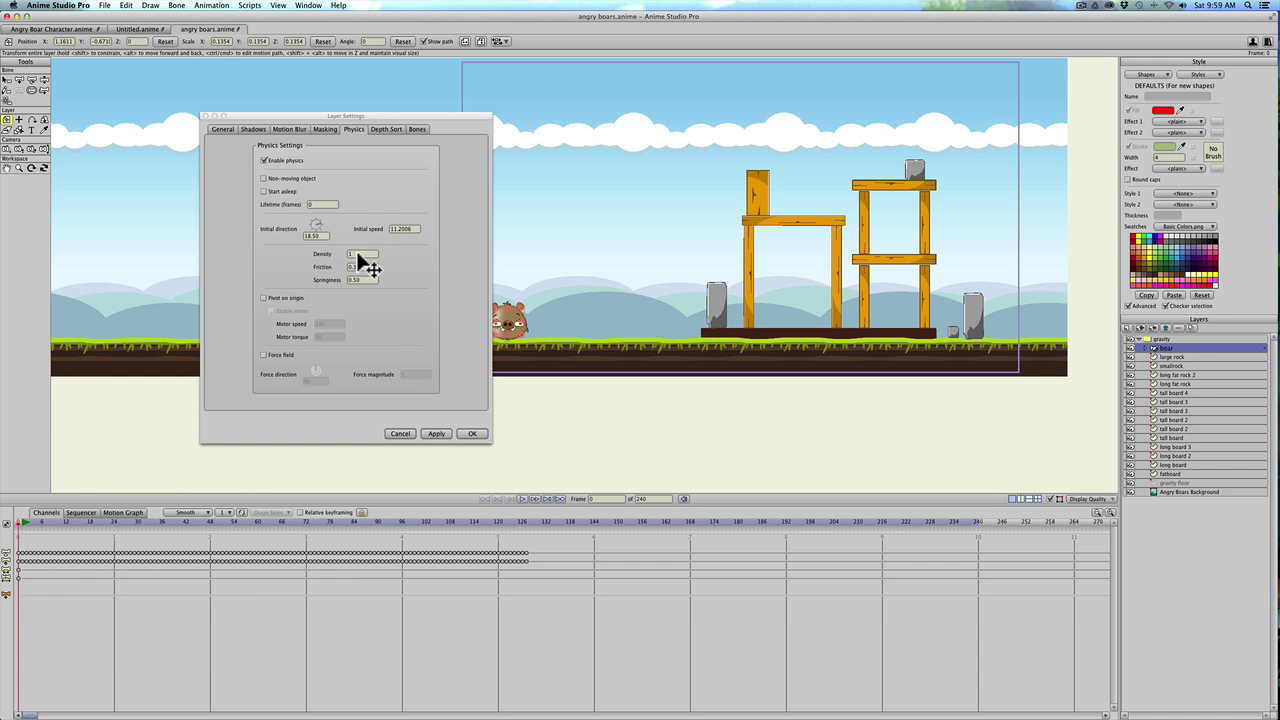
{"action": "left_click", "coordinate": [357, 254]}
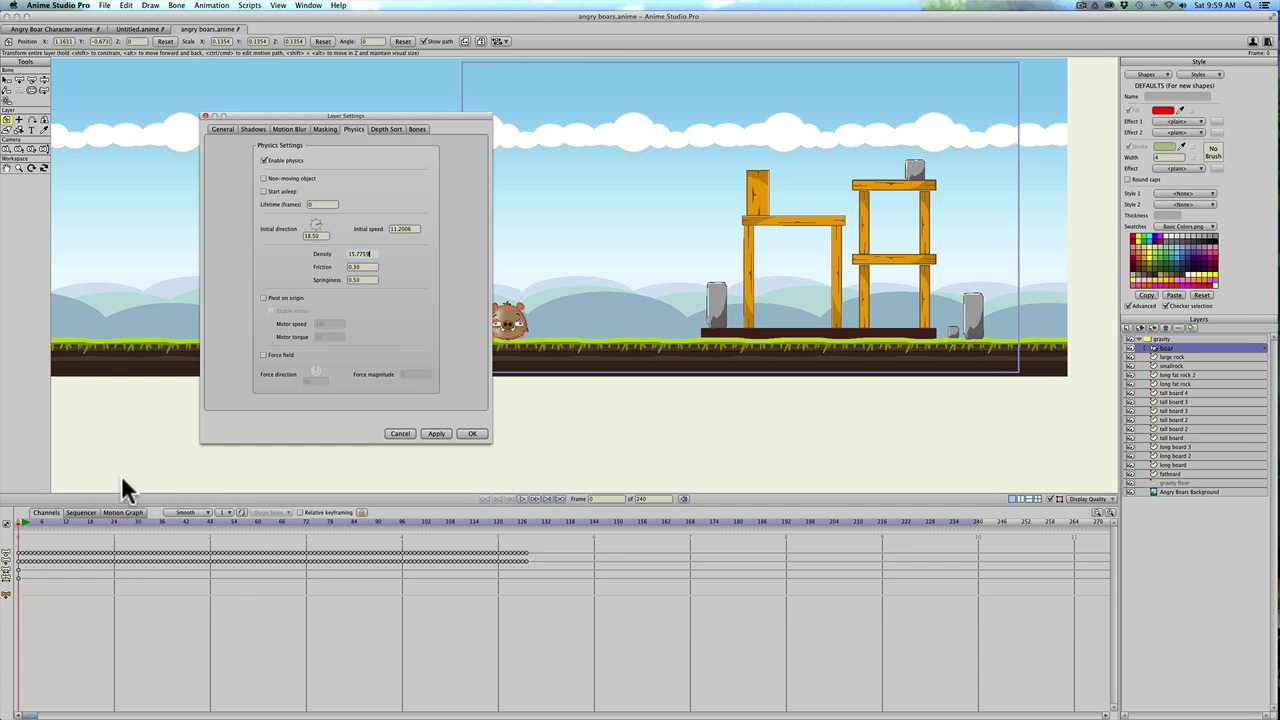
{"action": "mouse_move", "coordinate": [35, 530]}
{"action": "left_mouse_down"}
{"action": "mouse_move", "coordinate": [180, 536]}
{"action": "mouse_move", "coordinate": [6, 540]}
{"action": "mouse_move", "coordinate": [354, 531]}
{"action": "mouse_move", "coordinate": [22, 540]}
{"action": "mouse_move", "coordinate": [40, 530]}
{"action": "left_mouse_up"}
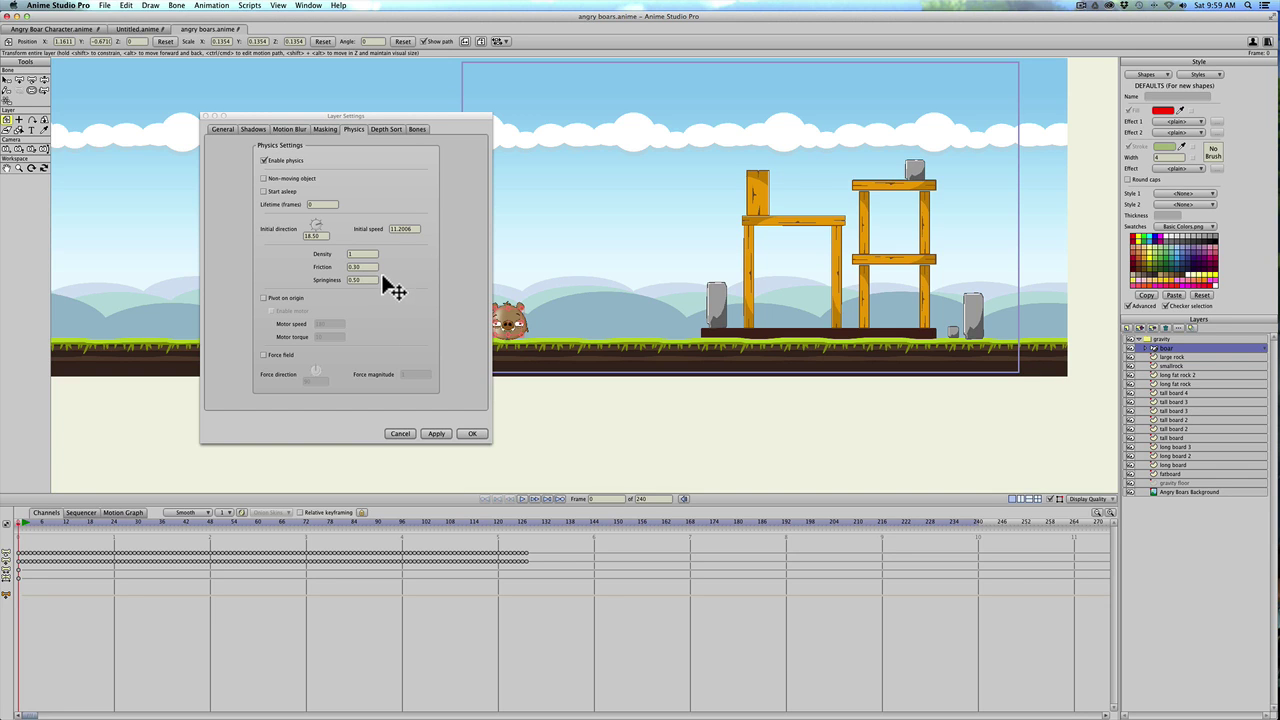
Test friction 1.10 on the timeline, then apply and cancel the boar's settings.
{"action": "double_click", "coordinate": [362, 266]}
{"action": "type", "text": "1.10"}
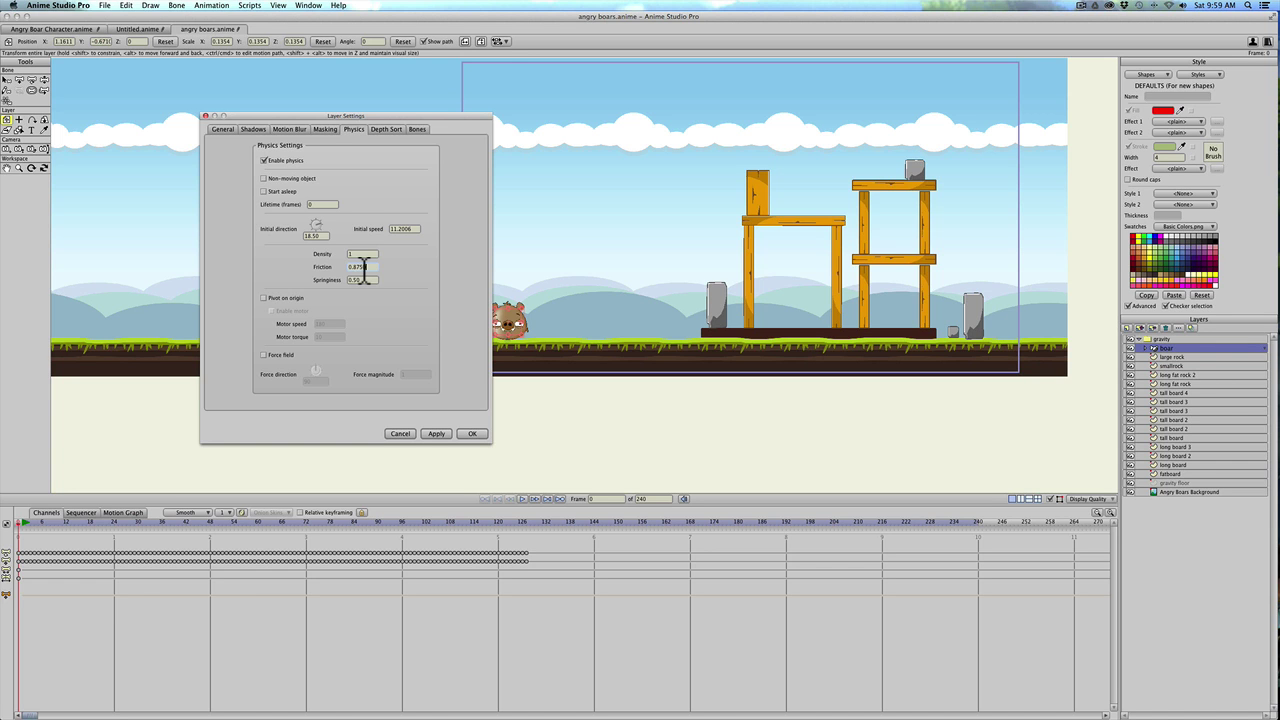
{"action": "mouse_move", "coordinate": [36, 522]}
{"action": "left_mouse_down"}
{"action": "mouse_move", "coordinate": [75, 530]}
{"action": "mouse_move", "coordinate": [20, 528]}
{"action": "left_mouse_up"}
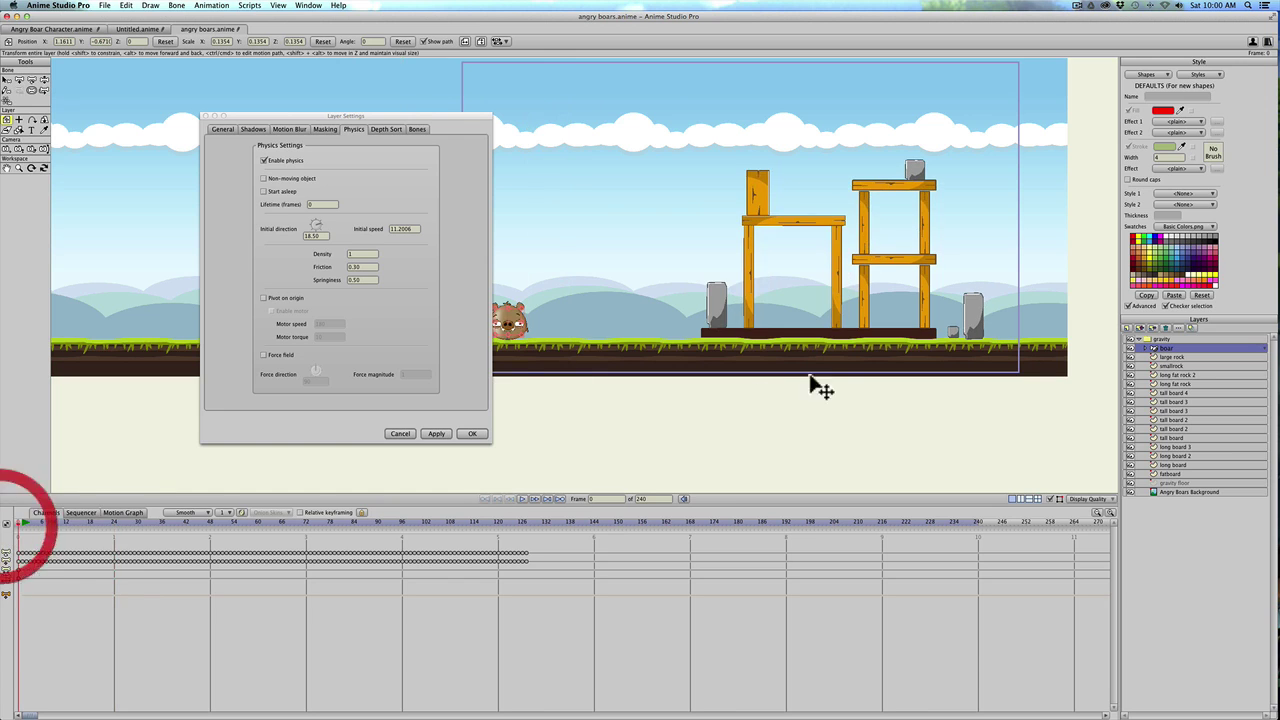
{"action": "left_click", "coordinate": [407, 438]}
{"action": "left_click", "coordinate": [431, 434]}
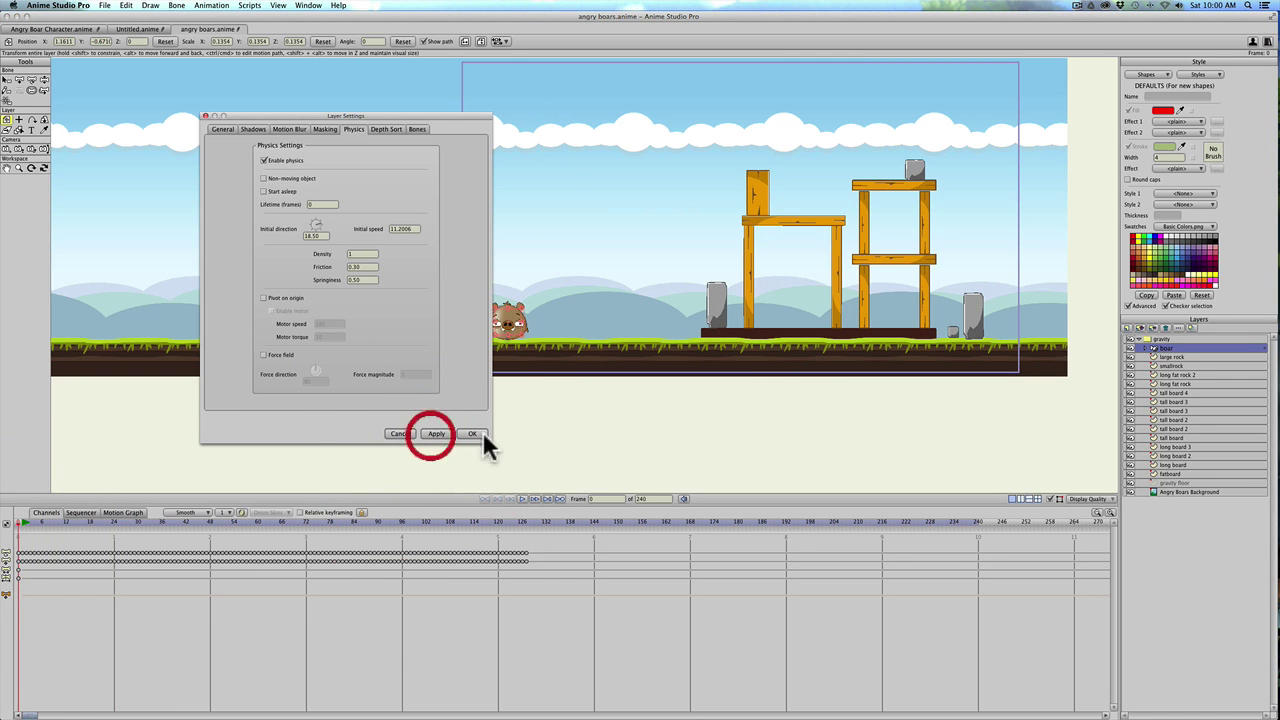
{"action": "left_click", "coordinate": [398, 434]}
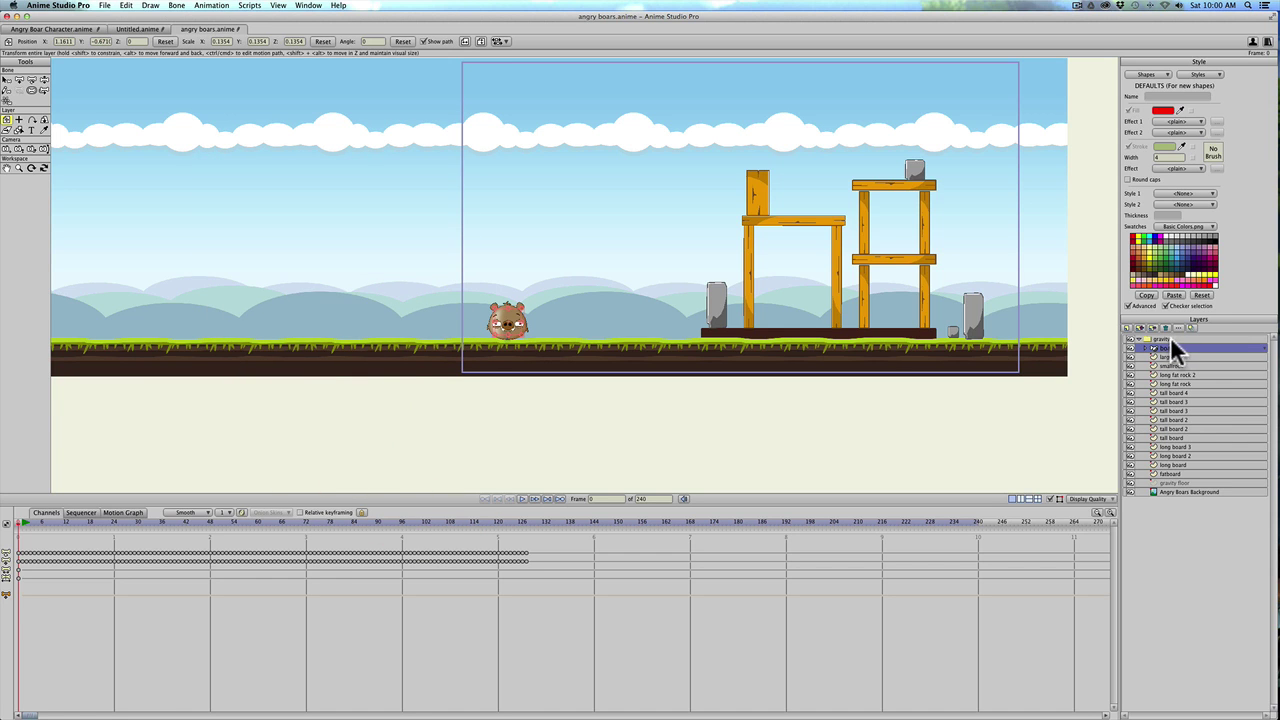
Lower the gravity layer's gravity magnitude to 4.6499, apply it, and preview the boar's flight.
{"action": "double_click", "coordinate": [1171, 337]}
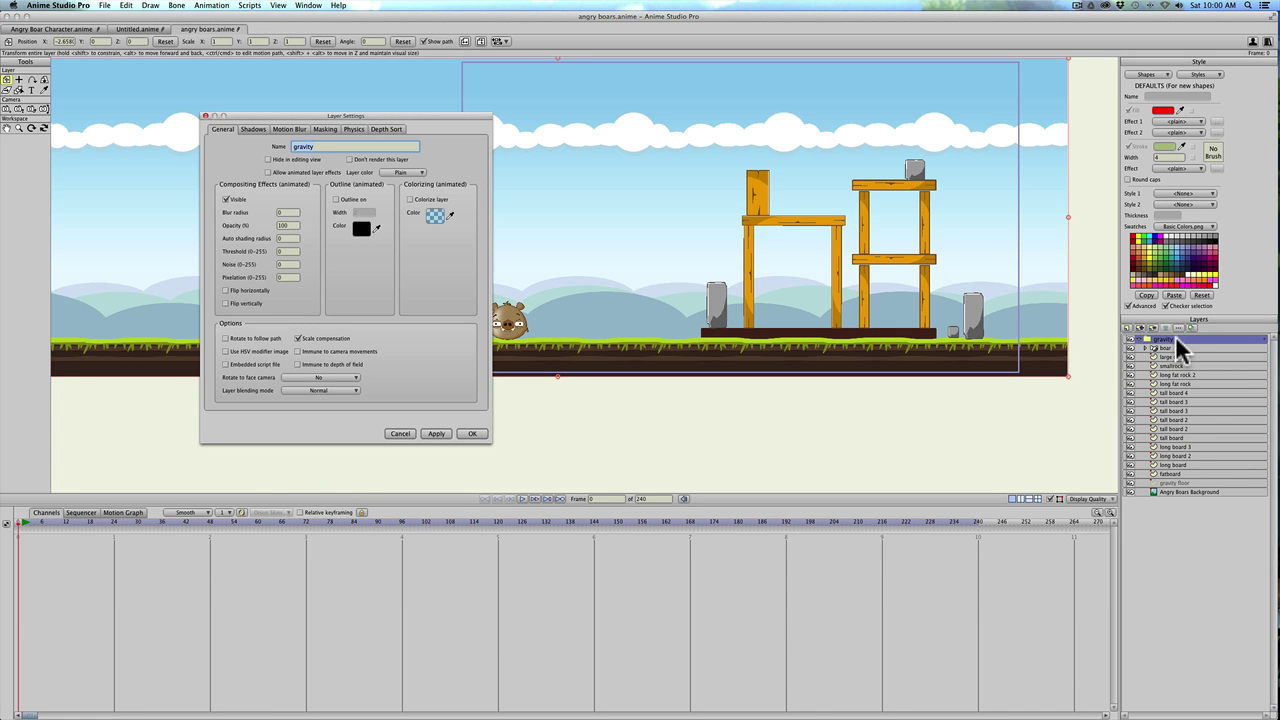
{"action": "left_click", "coordinate": [353, 129]}
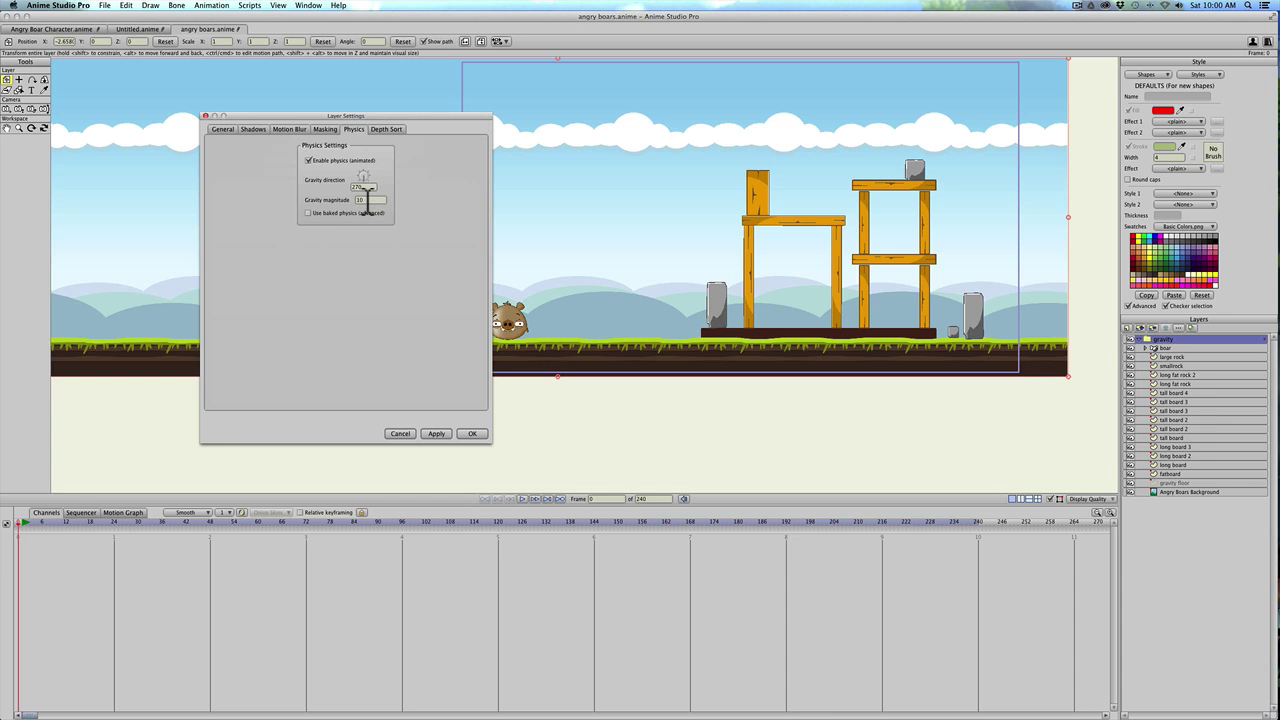
{"action": "left_click", "coordinate": [369, 201]}
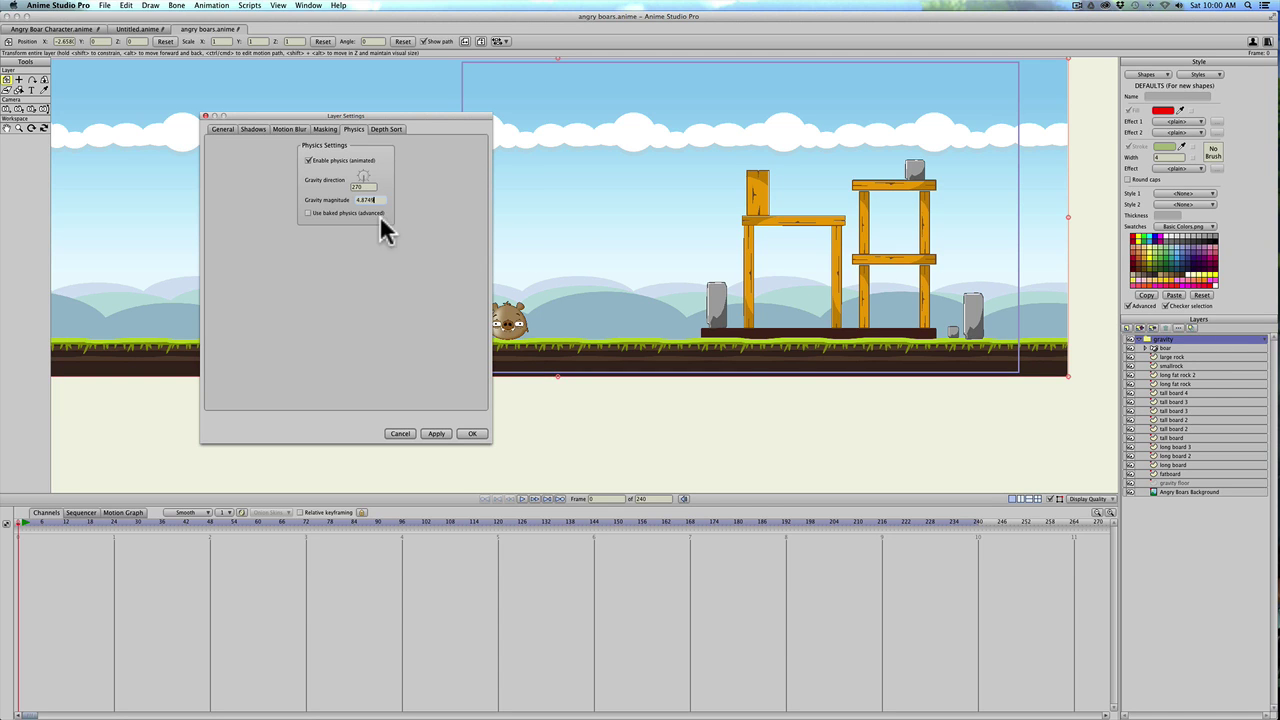
{"action": "left_click", "coordinate": [379, 201]}
{"action": "left_click", "coordinate": [434, 433]}
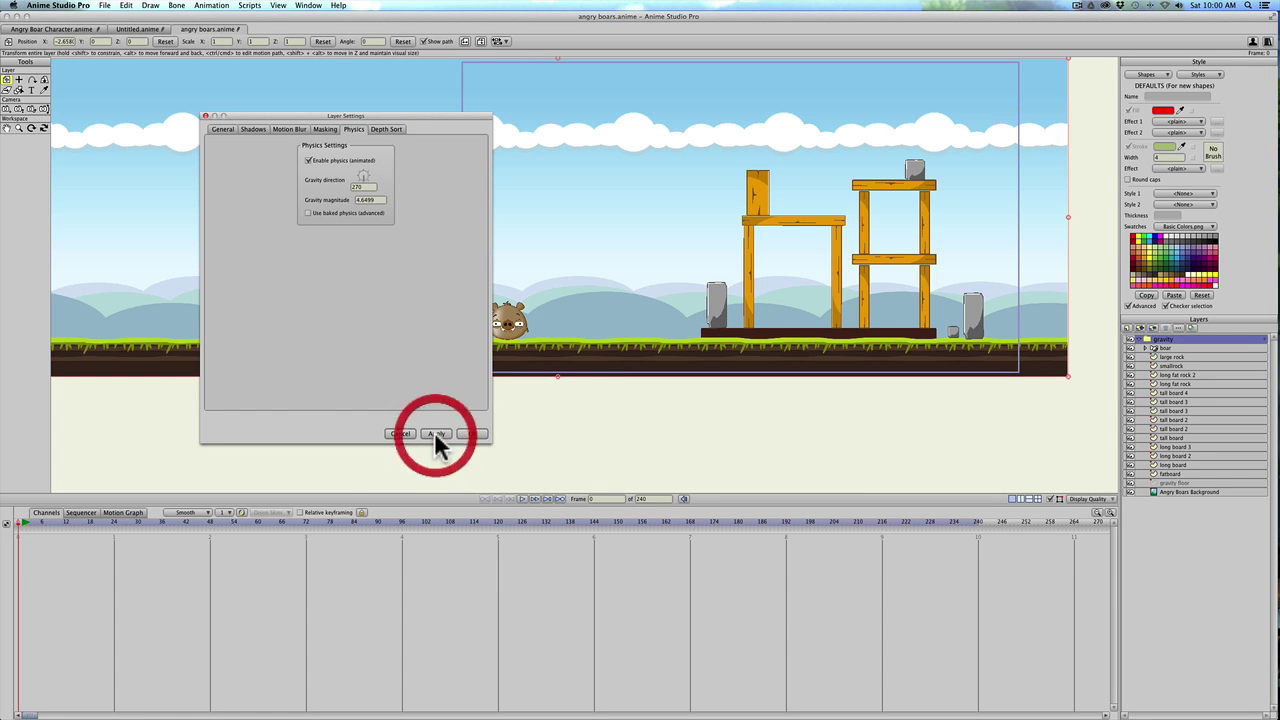
{"action": "left_click", "coordinate": [458, 434]}
{"action": "left_click_drag", "start_coordinate": [45, 522], "coordinate": [8, 523]}
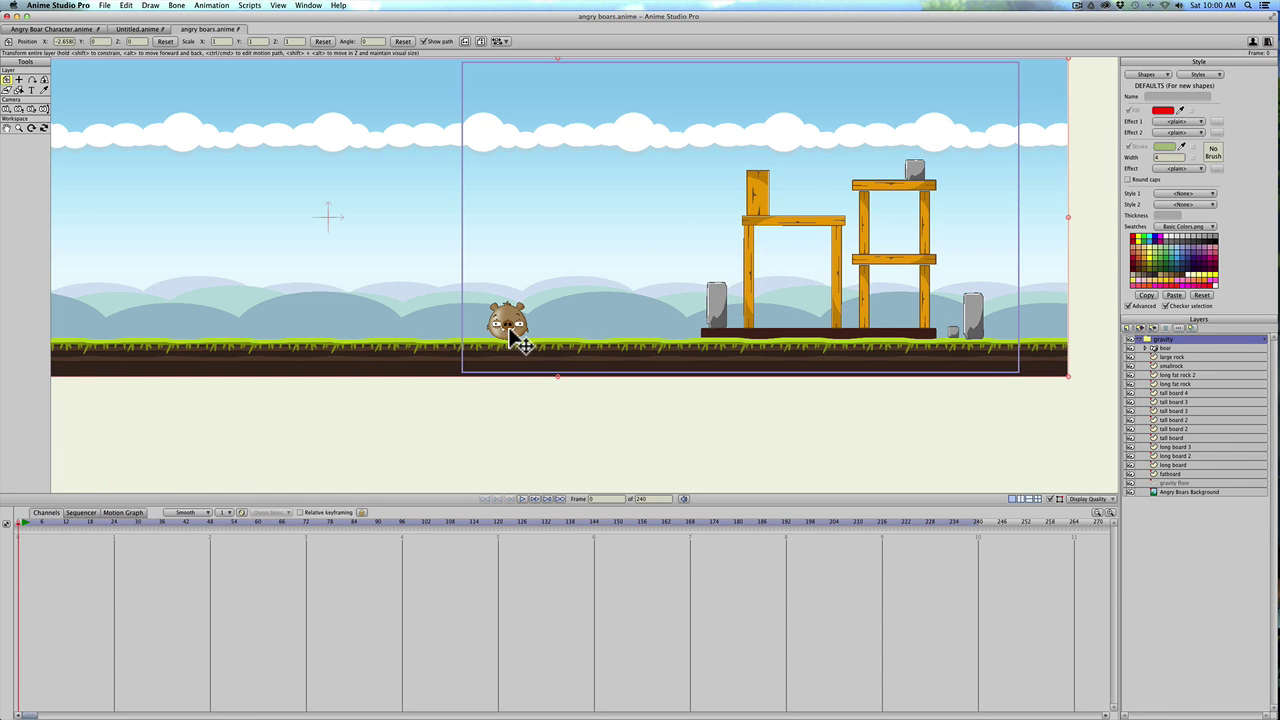
Scrub forward through the tower collapse, then rewind to frame 0.
{"action": "left_click", "coordinate": [29, 524]}
{"action": "left_click_drag", "start_coordinate": [29, 527], "coordinate": [177, 536]}
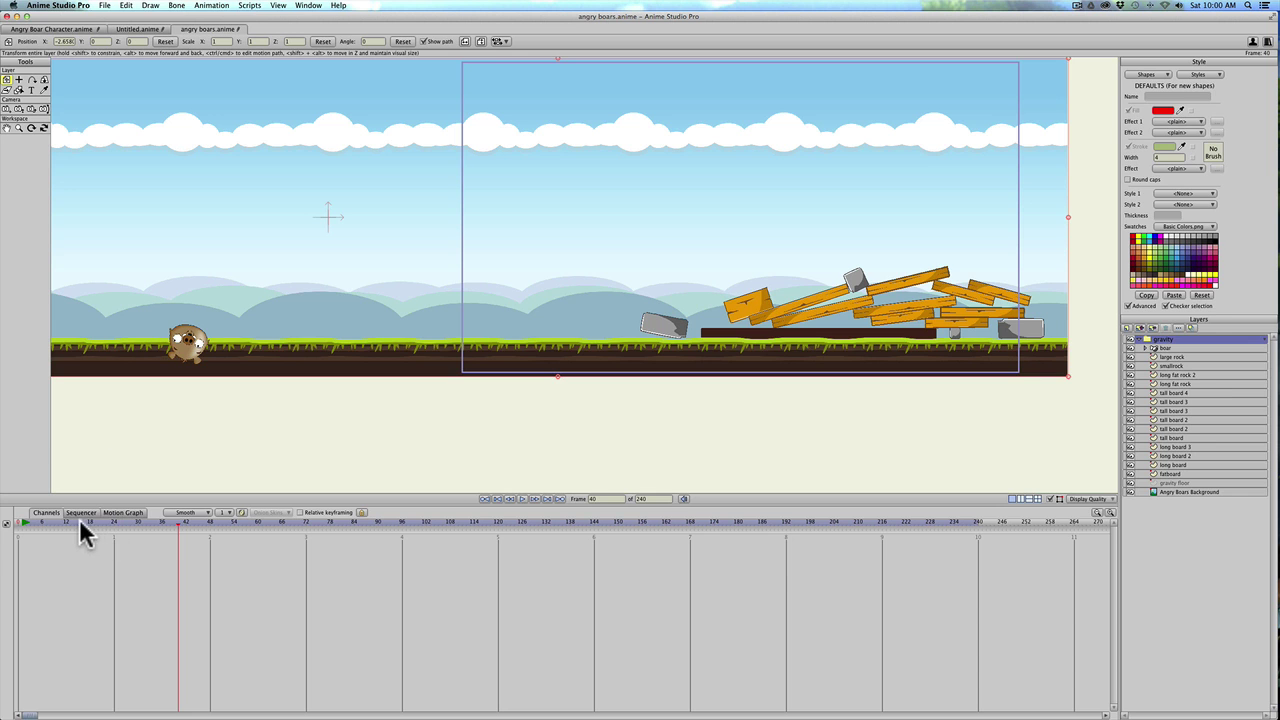
{"action": "left_click_drag", "start_coordinate": [70, 521], "coordinate": [290, 522]}
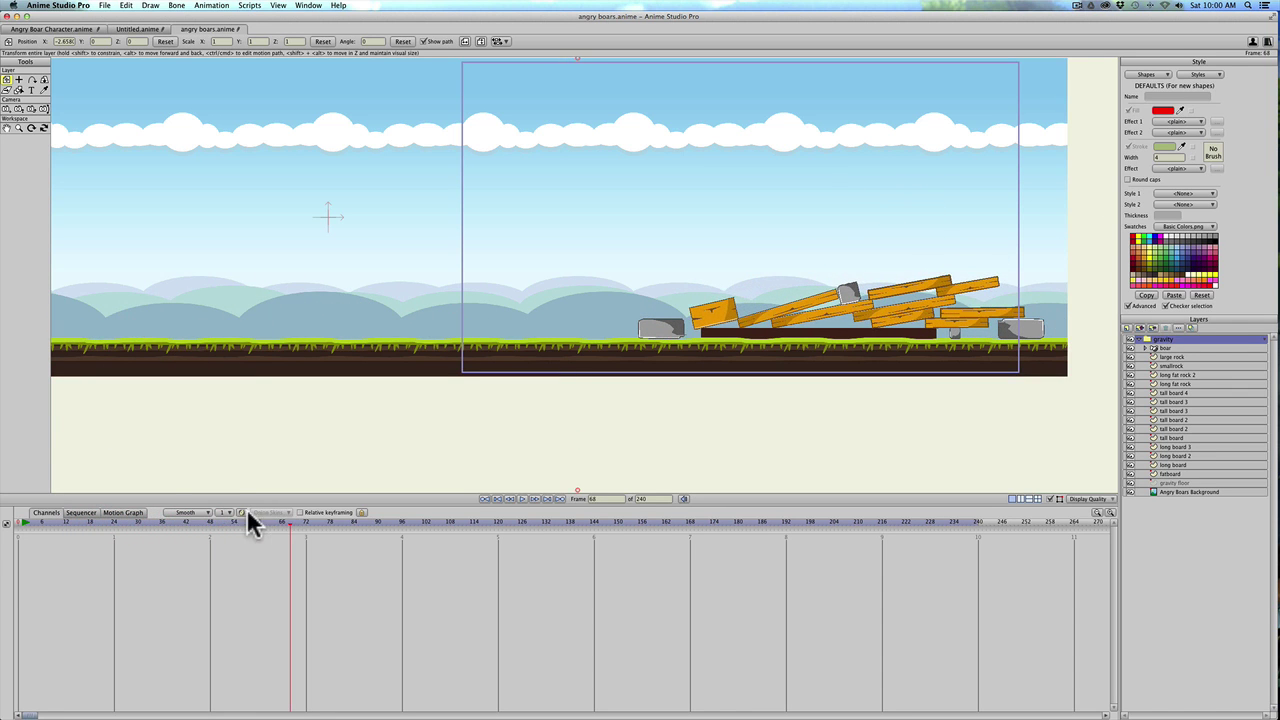
{"action": "left_click_drag", "start_coordinate": [152, 520], "coordinate": [16, 521]}
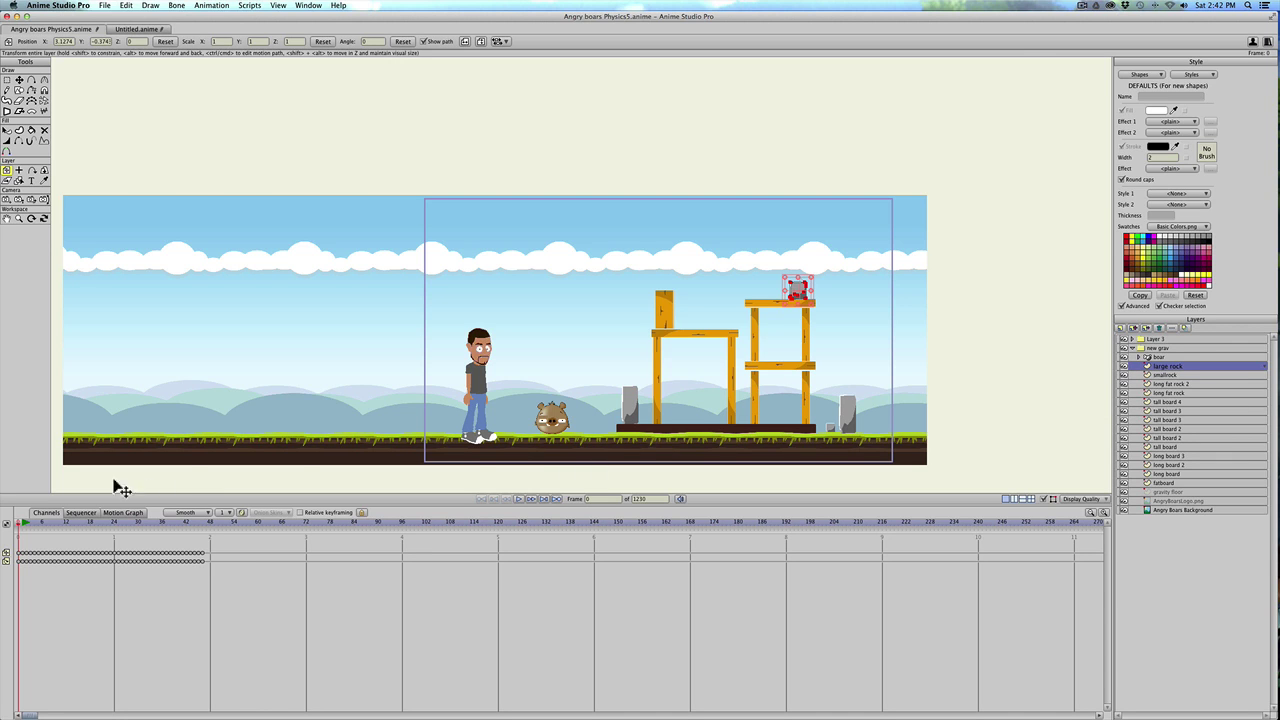
Scrub the animation, return to frame 0, and lift the large rock into the sky above the towers.
{"action": "left_click", "coordinate": [41, 521]}
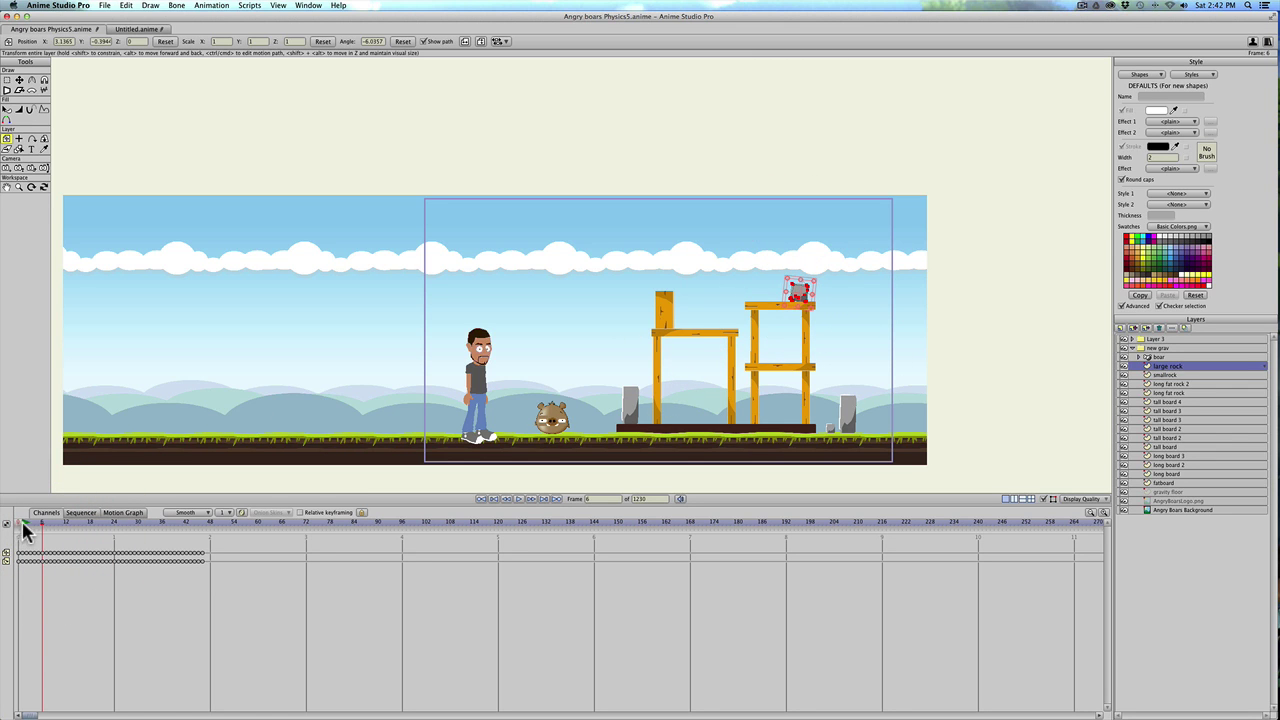
{"action": "left_click_drag", "start_coordinate": [25, 524], "coordinate": [166, 525]}
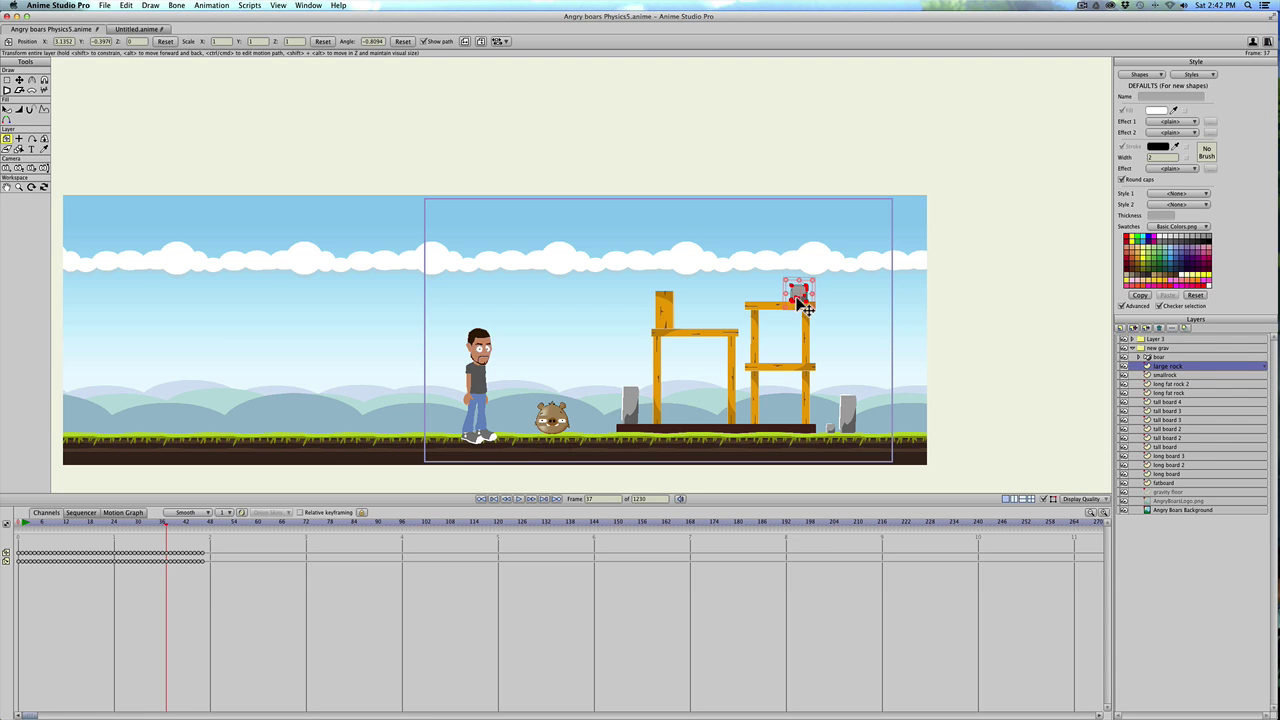
{"action": "left_click", "coordinate": [18, 523]}
{"action": "left_click_drag", "start_coordinate": [797, 290], "coordinate": [722, 277]}
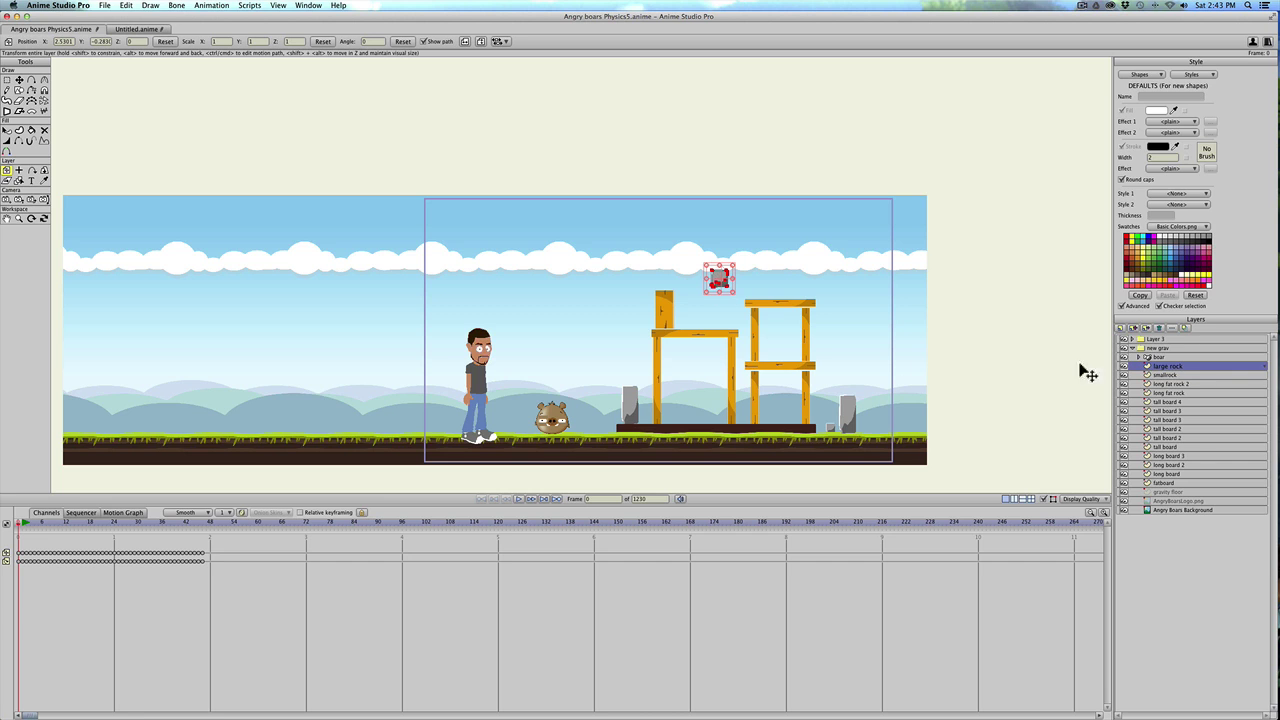
Enable Start asleep in the large rock's Physics layer settings and apply it.
{"action": "double_click", "coordinate": [1198, 370]}
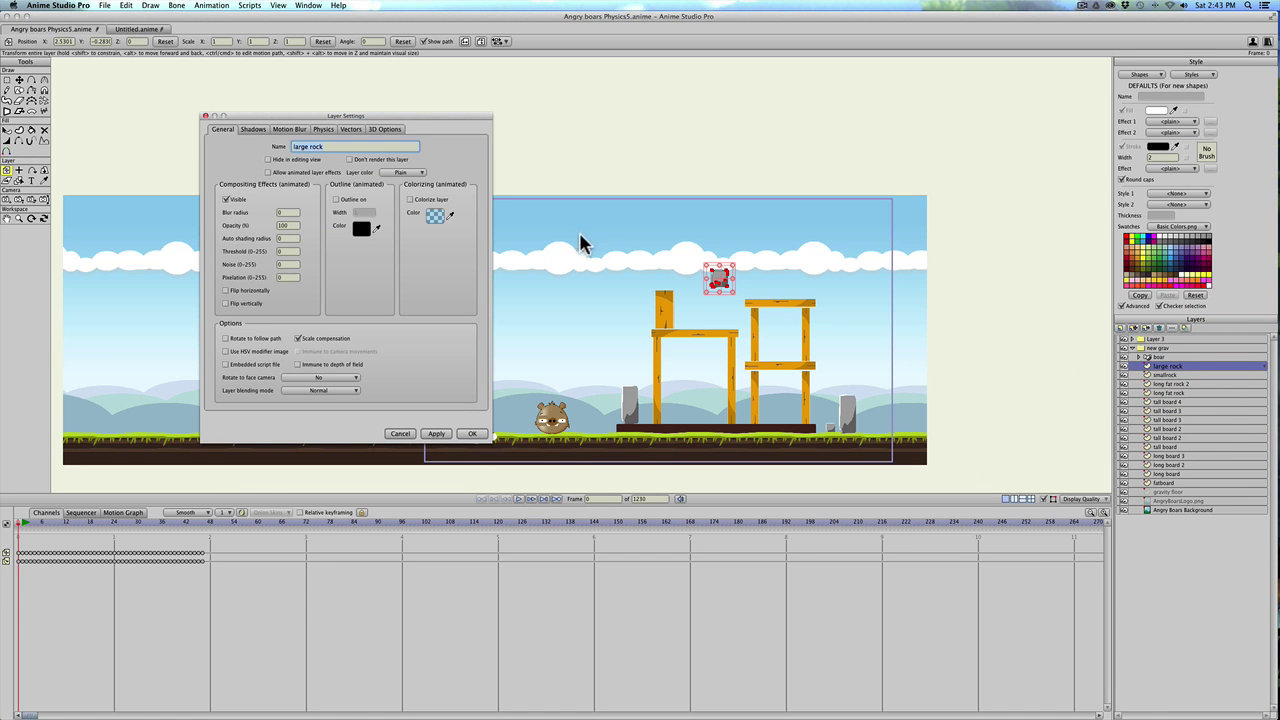
{"action": "left_click", "coordinate": [325, 131]}
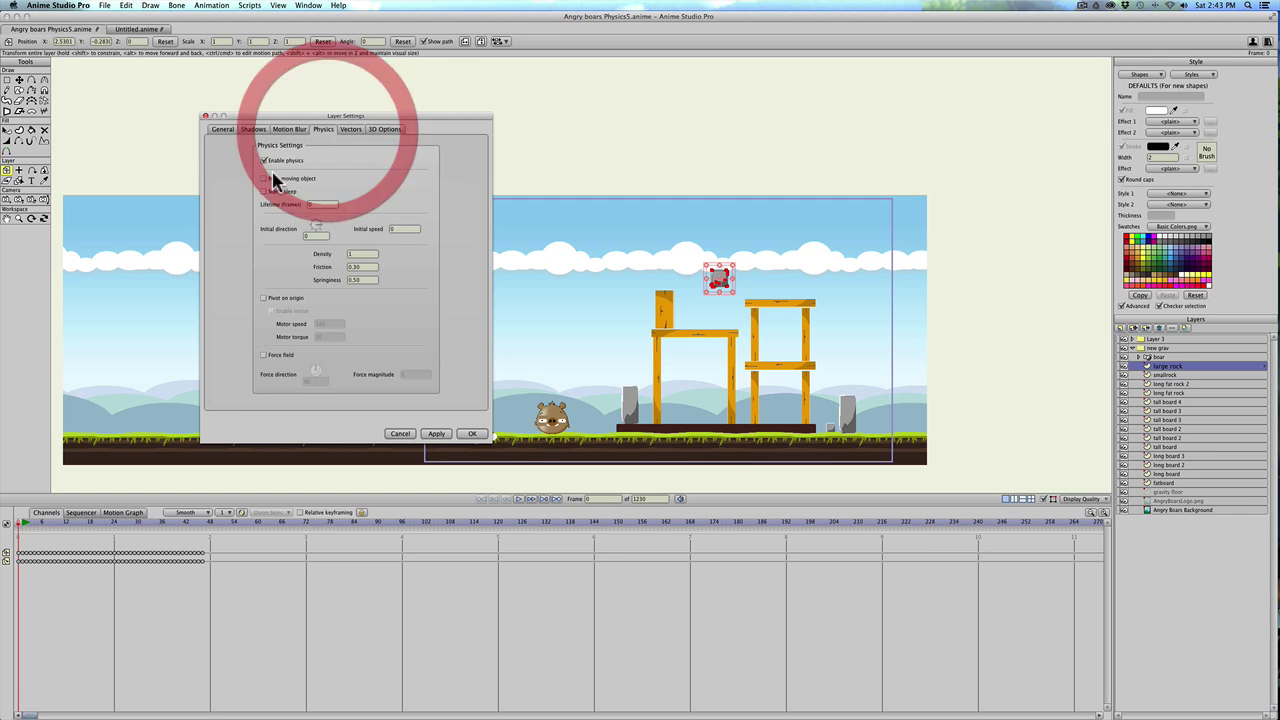
{"action": "left_click", "coordinate": [264, 192]}
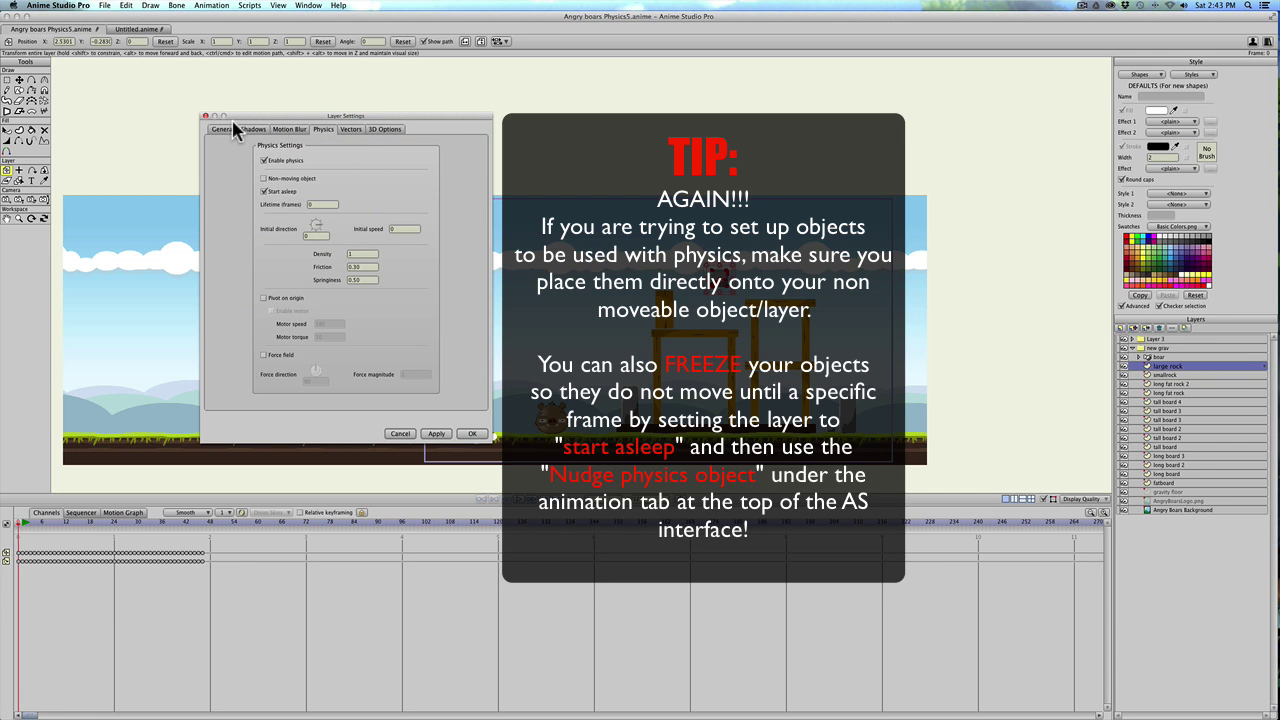
{"action": "left_click", "coordinate": [204, 116]}
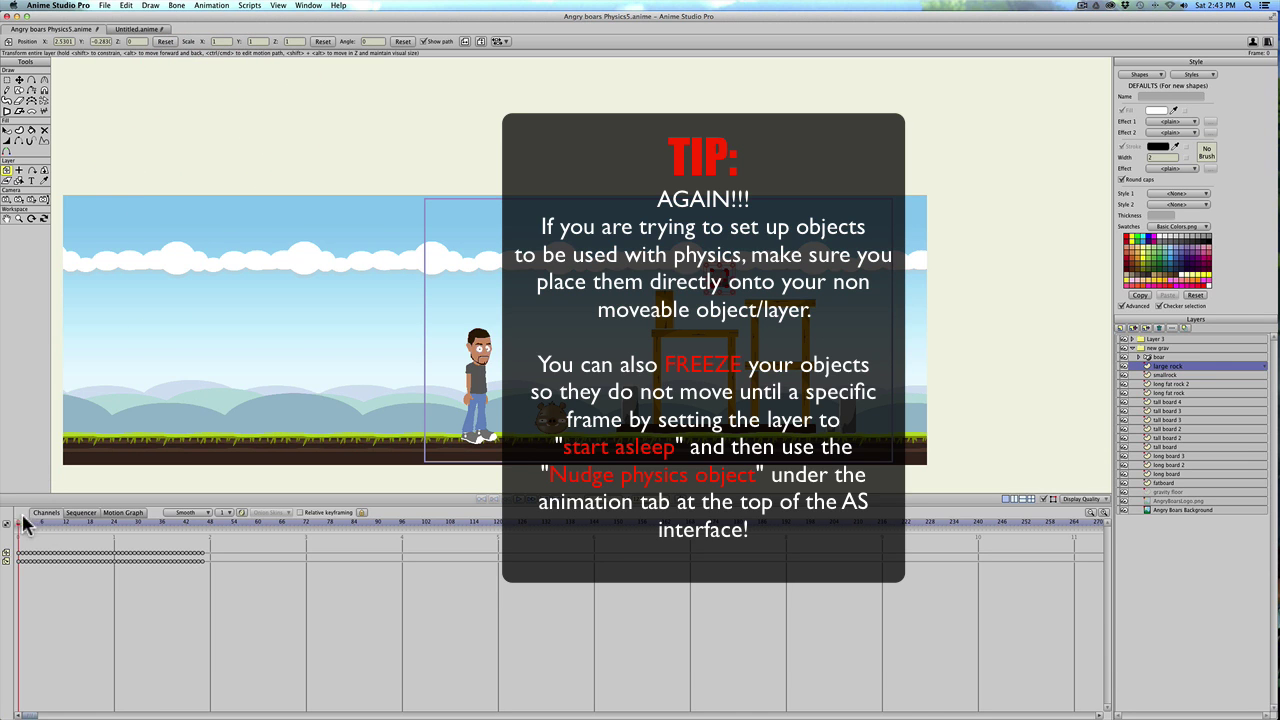
{"action": "left_click", "coordinate": [14, 528]}
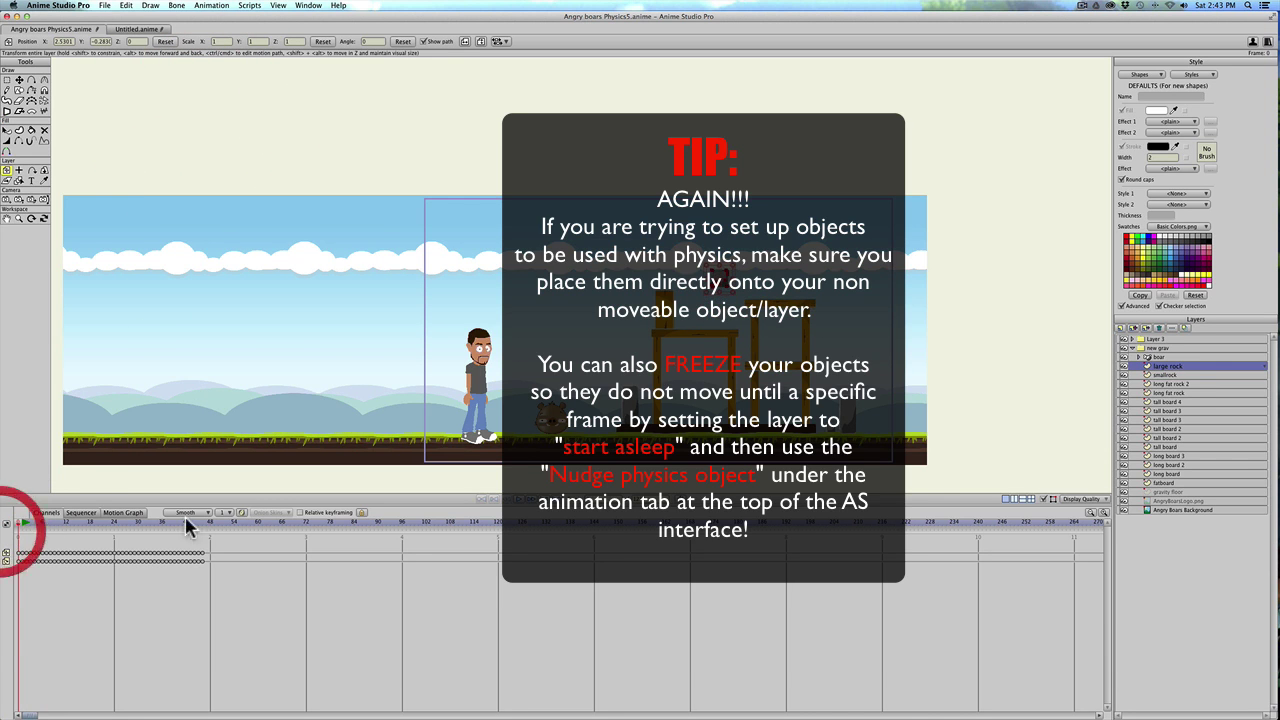
{"action": "double_click", "coordinate": [1200, 375]}
{"action": "left_click", "coordinate": [323, 129]}
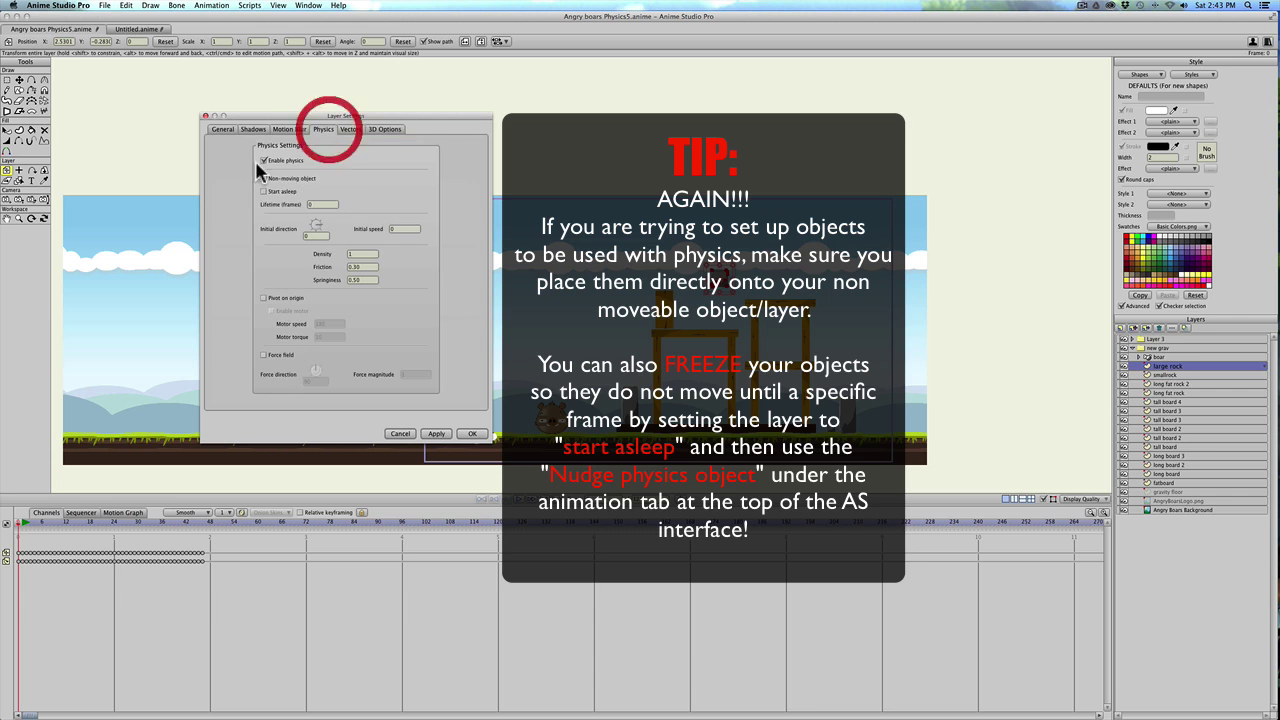
{"action": "left_click", "coordinate": [264, 191]}
{"action": "left_click", "coordinate": [436, 433]}
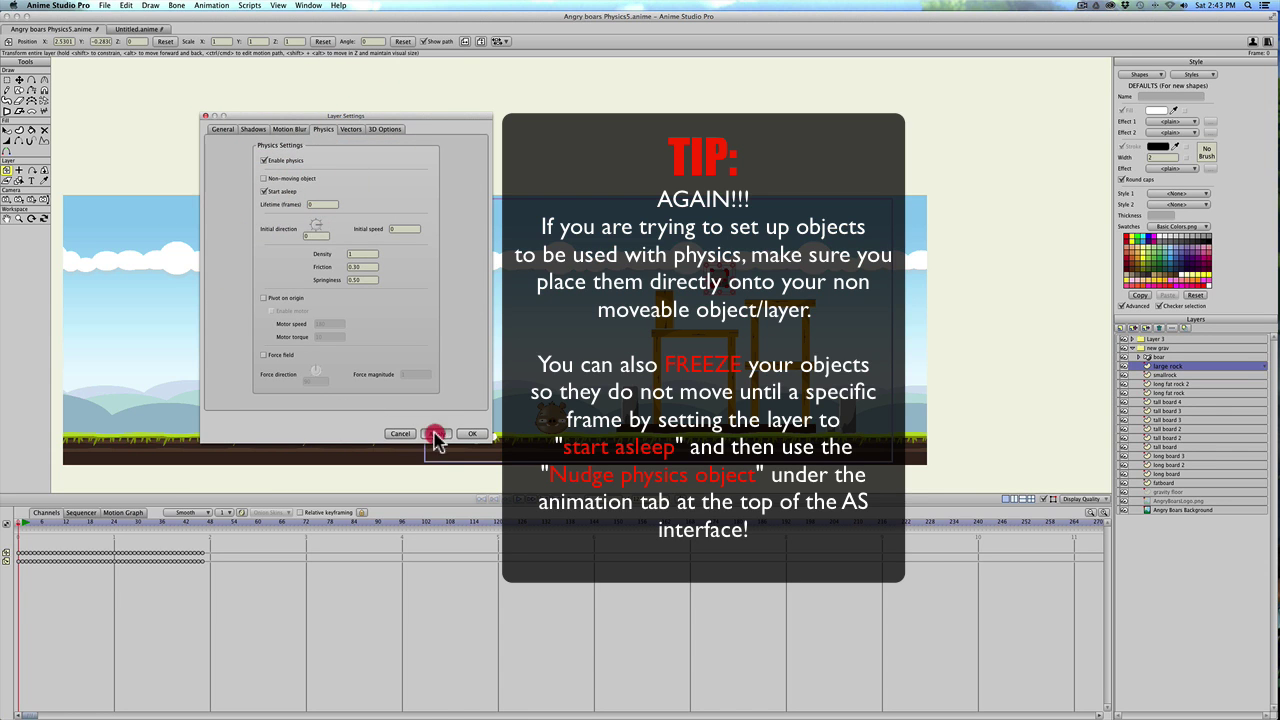
{"action": "left_click", "coordinate": [471, 433]}
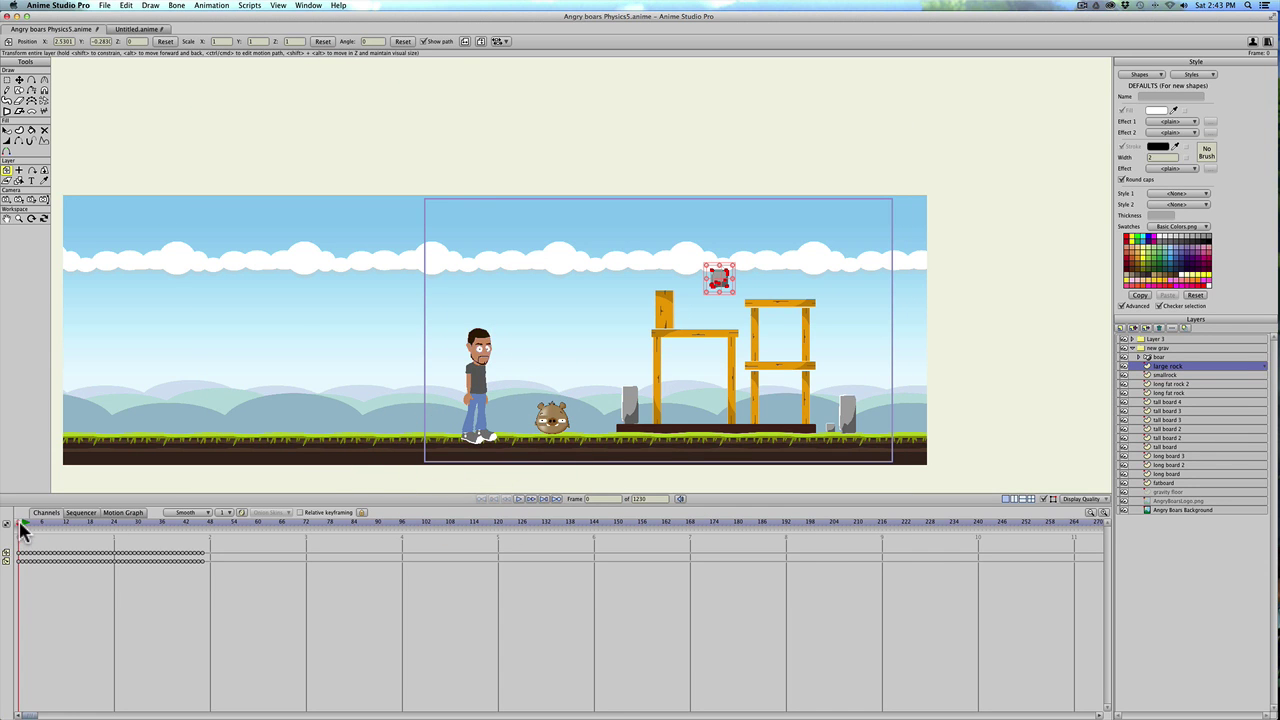
{"action": "left_click_drag", "start_coordinate": [22, 525], "coordinate": [50, 523]}
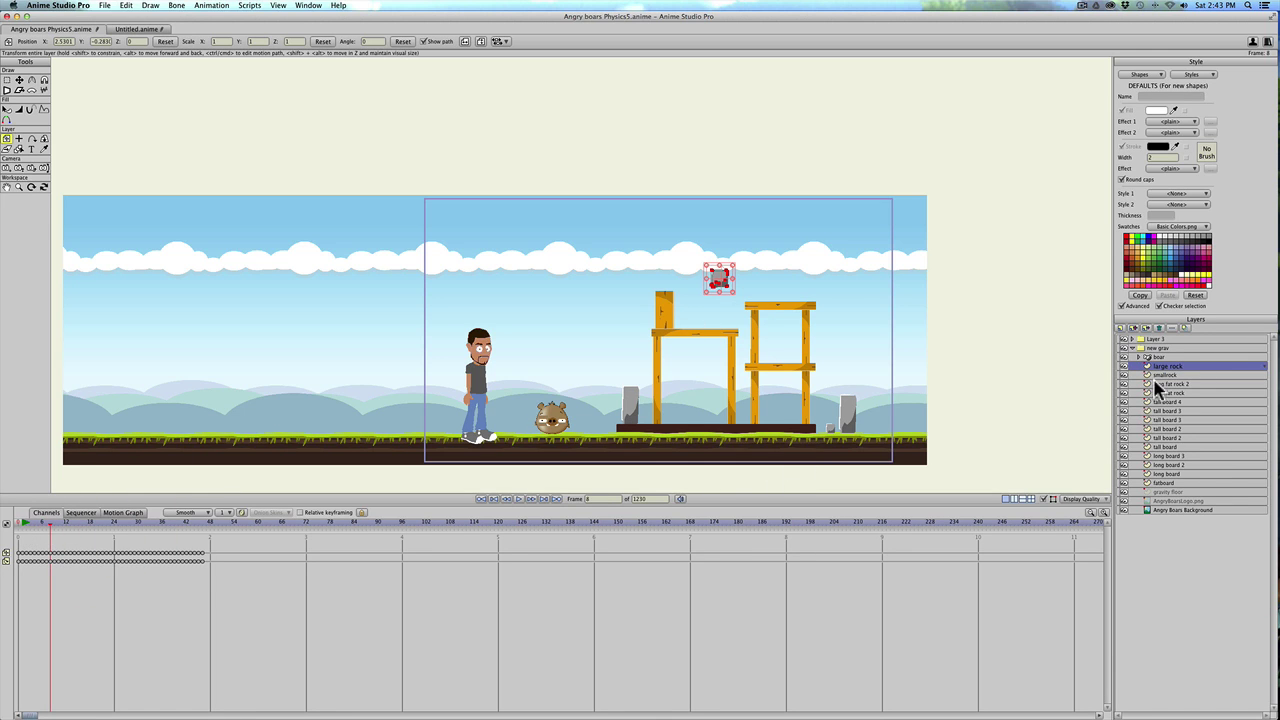
{"action": "left_click", "coordinate": [20, 523]}
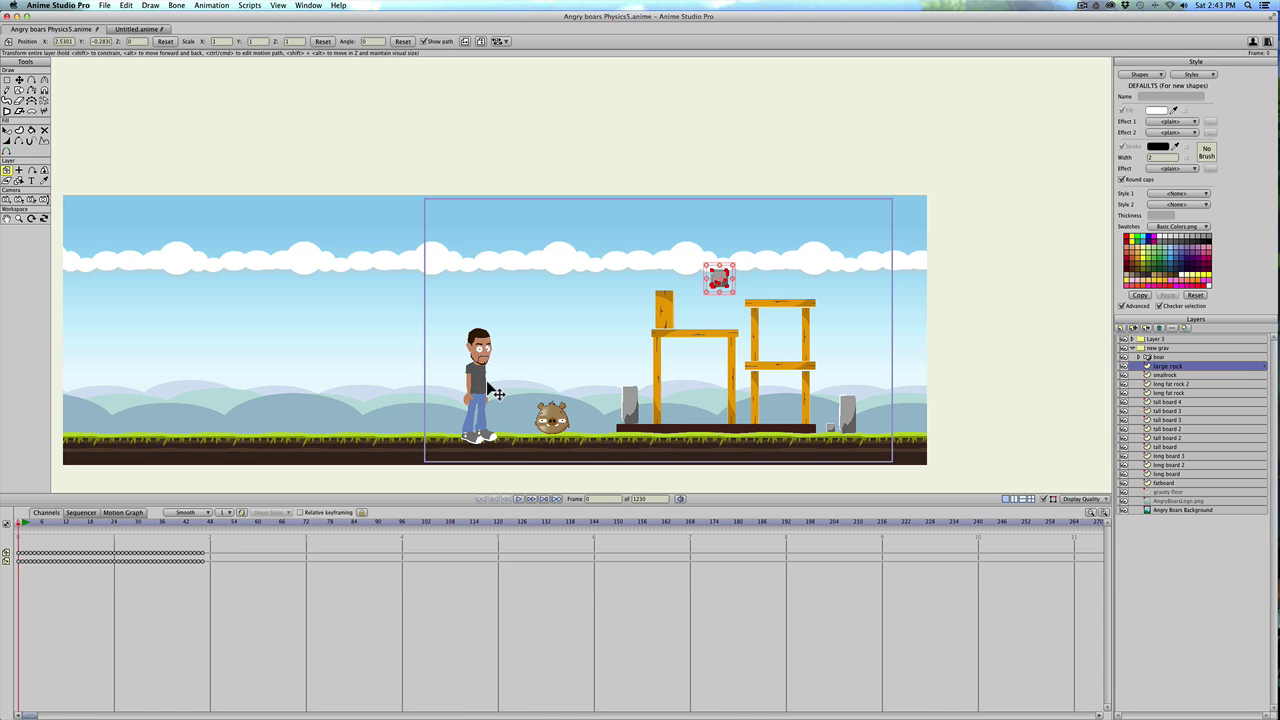
{"action": "scroll", "coordinate": [490, 390], "scroll_direction": "down", "scroll_amount": 1}
{"action": "scroll", "coordinate": [490, 390], "scroll_direction": "up", "scroll_amount": 2}
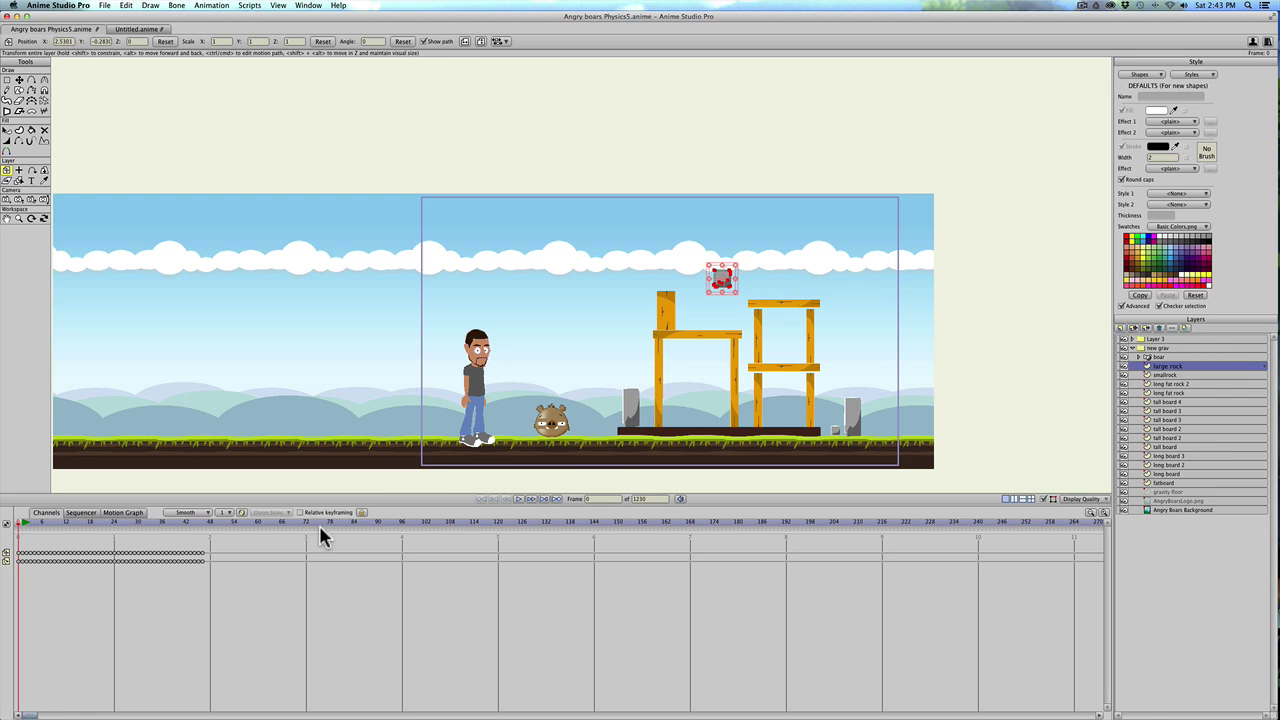
{"action": "left_click", "coordinate": [1158, 357]}
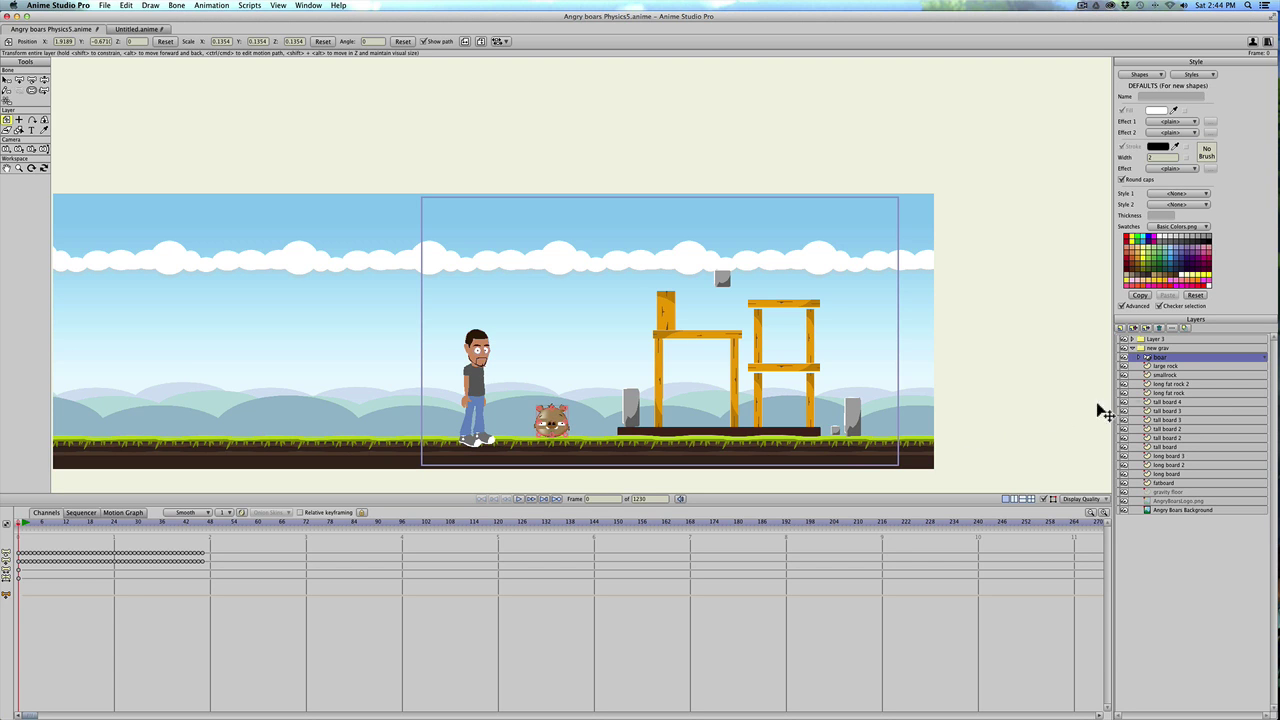
Cancel the boar's physics settings unchanged and move the playhead to about frame 54.
{"action": "double_click", "coordinate": [1175, 360]}
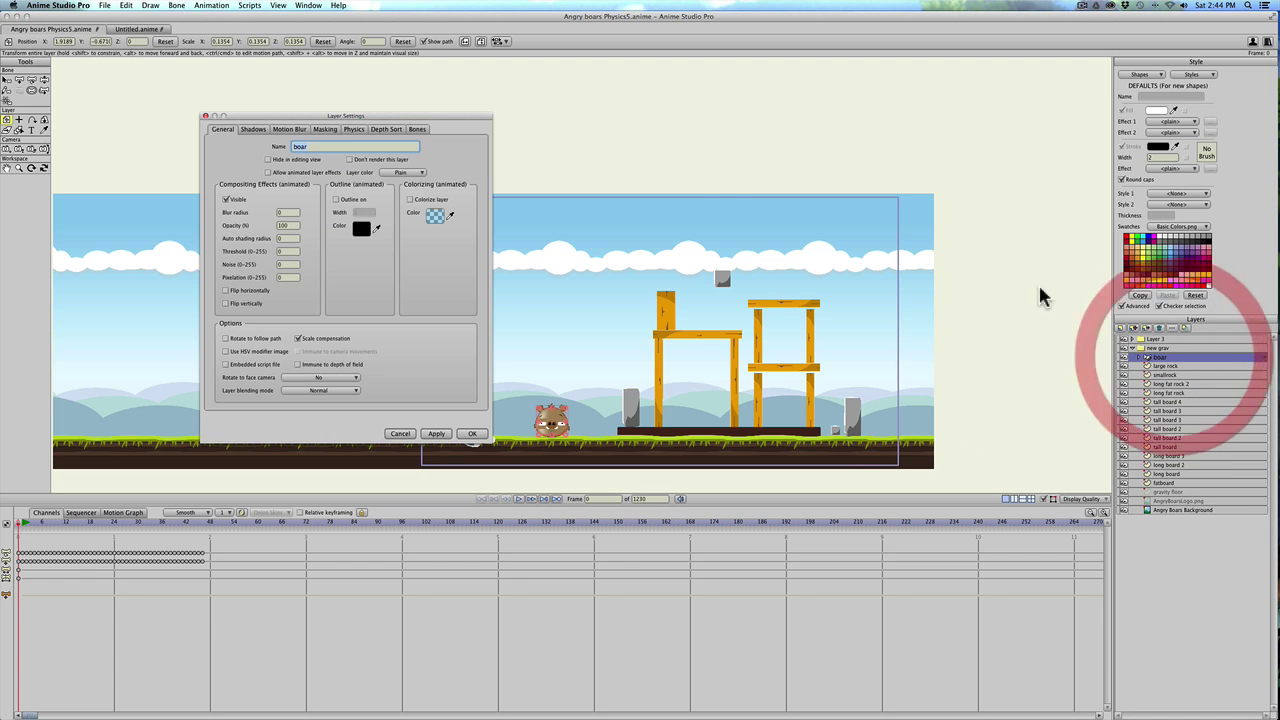
{"action": "left_click", "coordinate": [350, 130]}
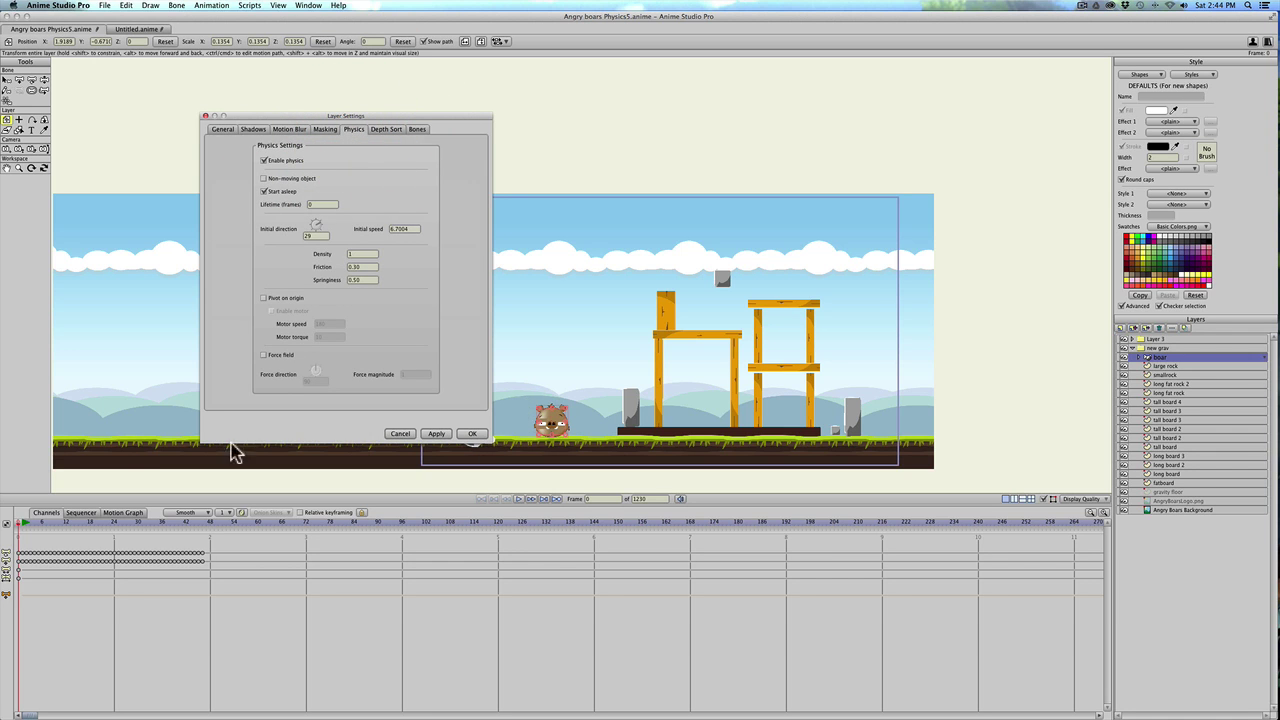
{"action": "left_click", "coordinate": [399, 437]}
{"action": "left_click_drag", "start_coordinate": [200, 525], "coordinate": [233, 527]}
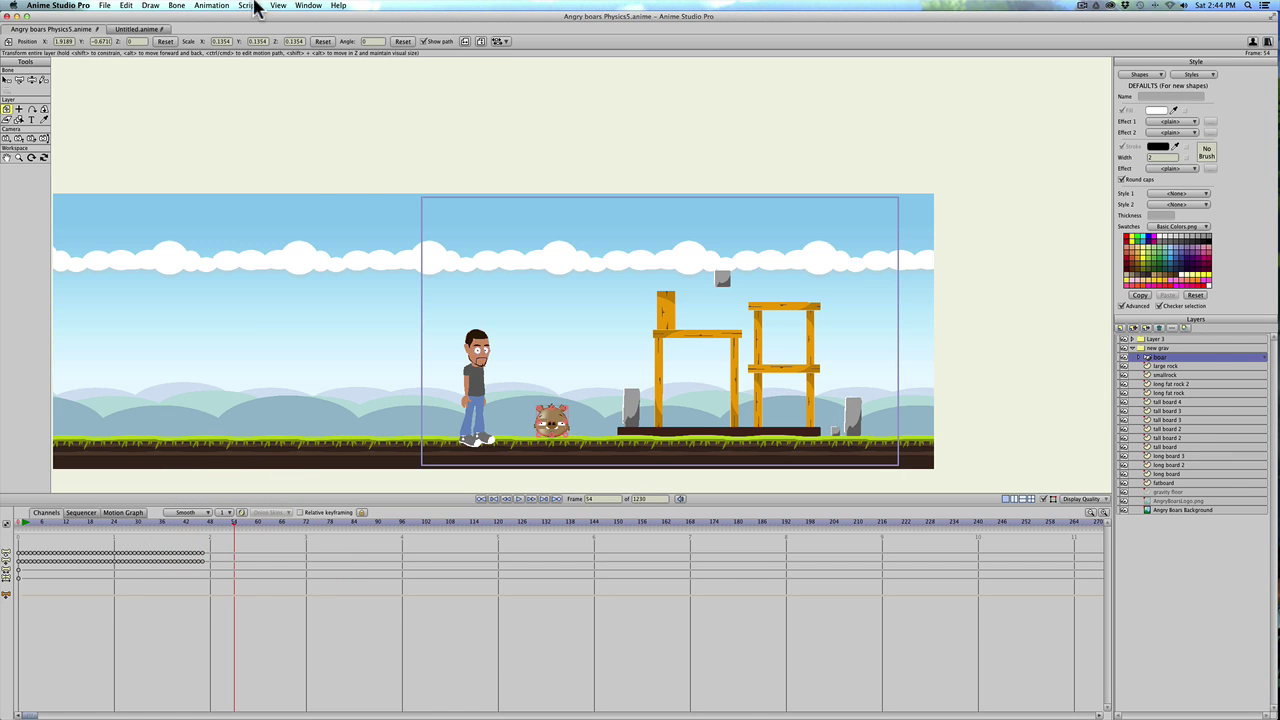
Key a Nudge Physics Object on the boar at frame 54, editing its amount.
{"action": "left_click", "coordinate": [214, 5]}
{"action": "left_click", "coordinate": [240, 156]}
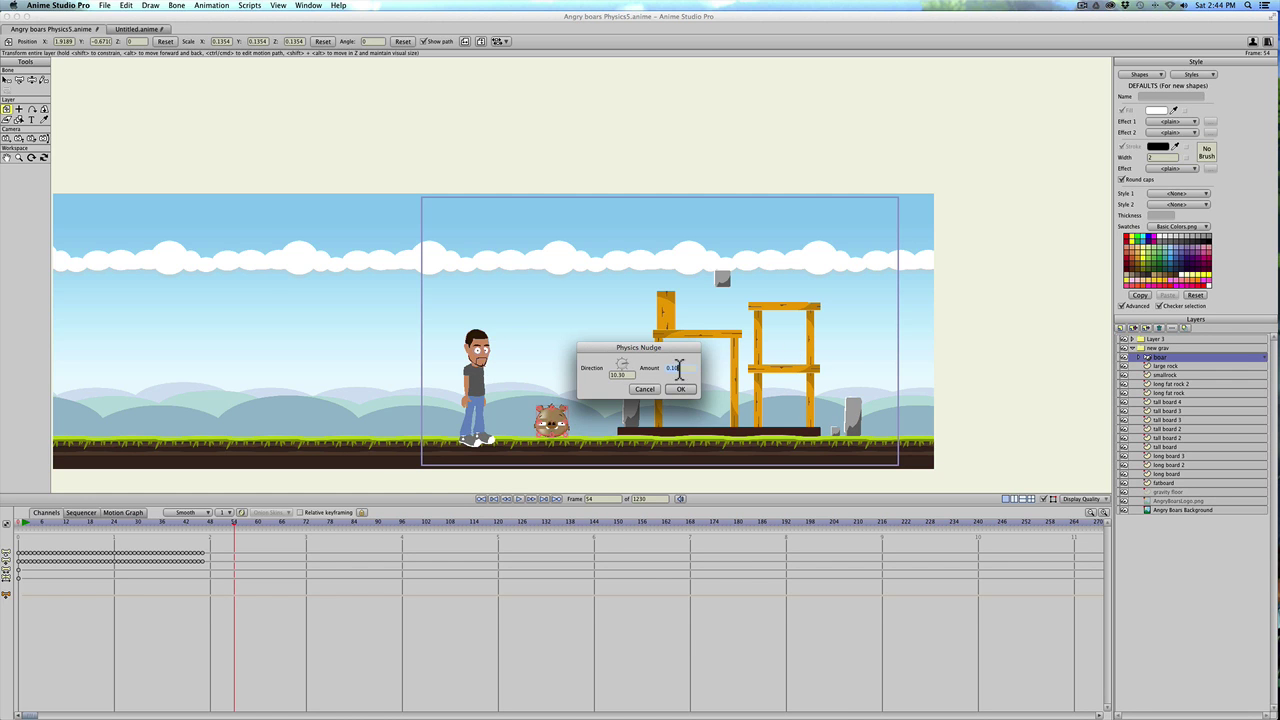
{"action": "double_click", "coordinate": [670, 368]}
{"action": "left_click", "coordinate": [676, 390]}
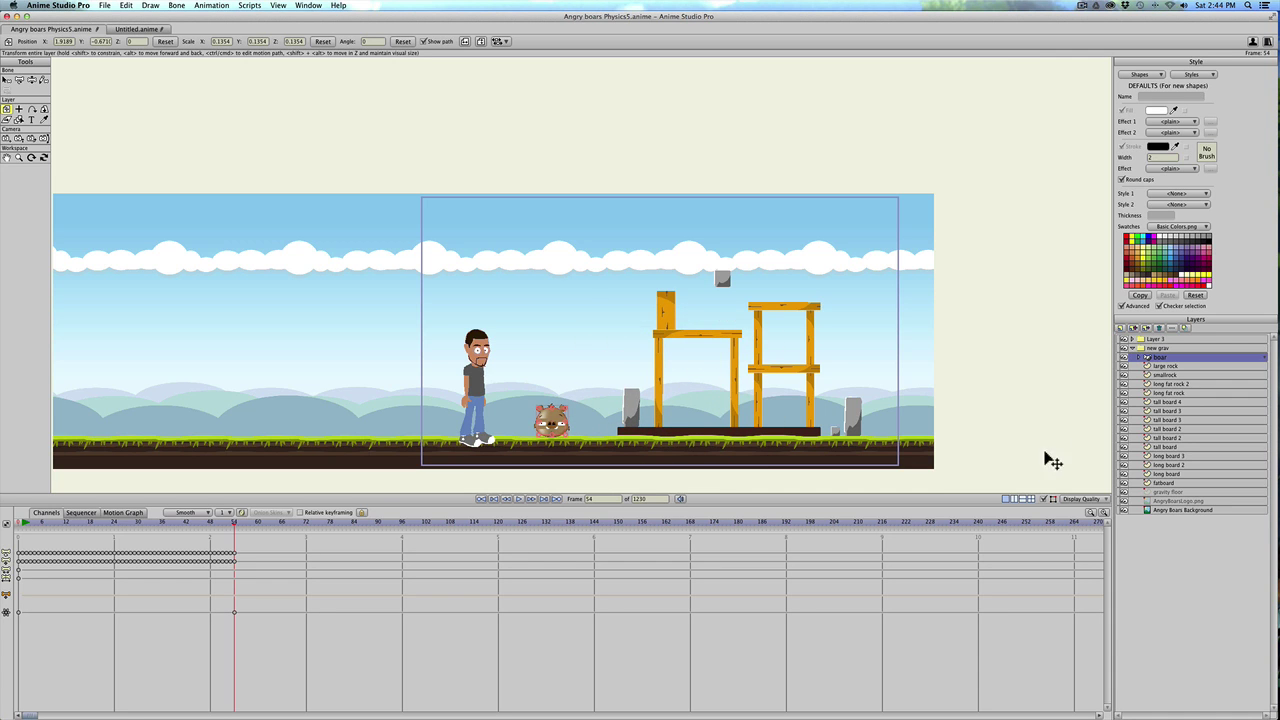
Apply the boar's physics settings and move the boar up beside the tower at frame 56.
{"action": "double_click", "coordinate": [1170, 358]}
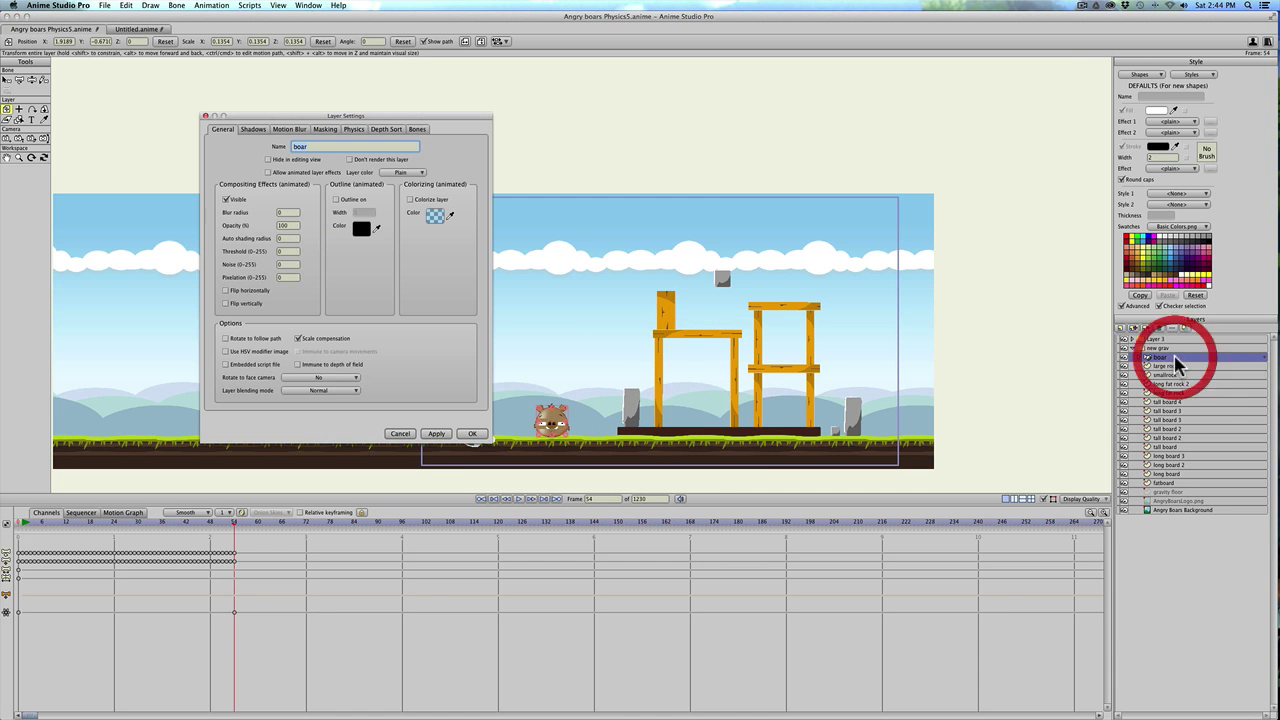
{"action": "left_click", "coordinate": [355, 130]}
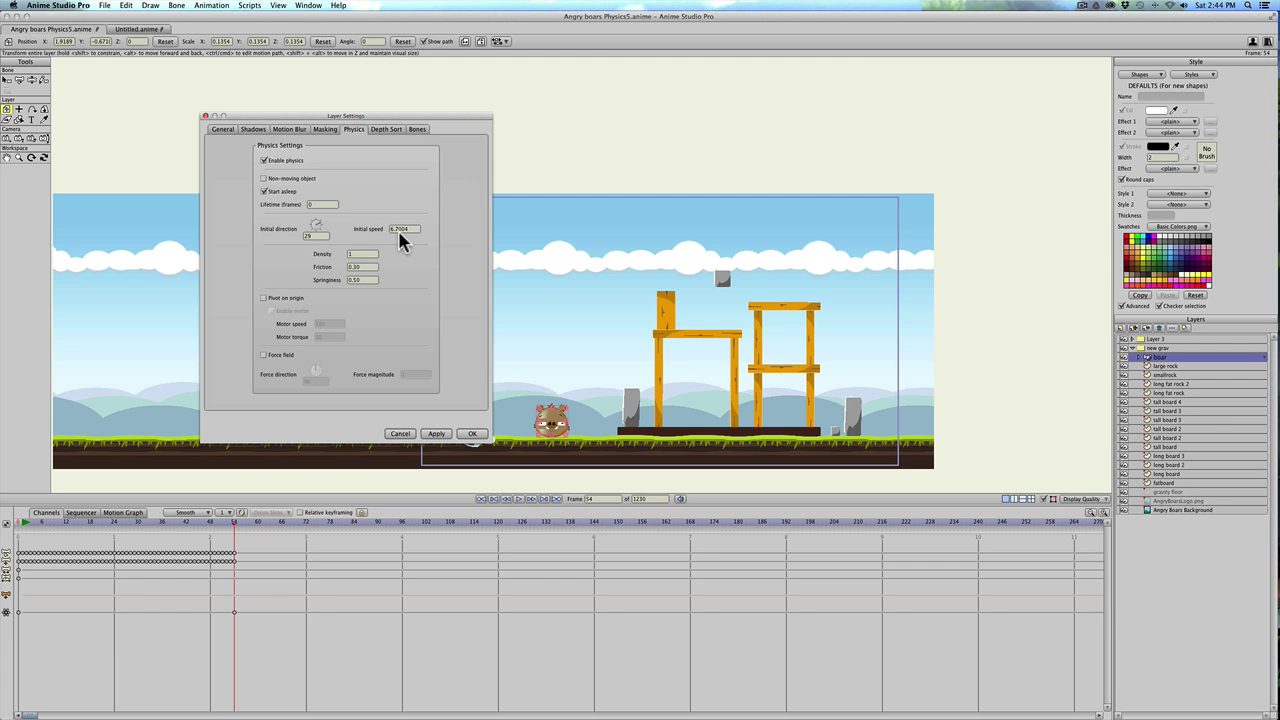
{"action": "left_click", "coordinate": [443, 434]}
{"action": "left_click", "coordinate": [472, 433]}
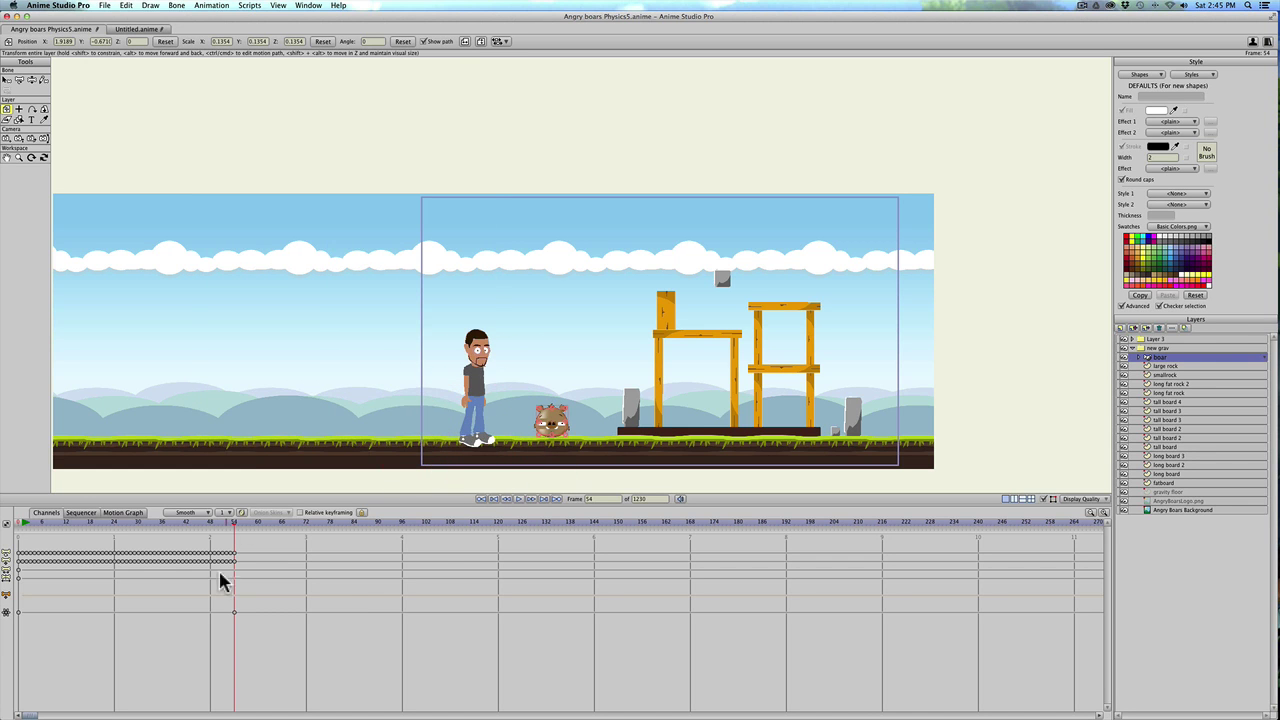
{"action": "left_click_drag", "start_coordinate": [205, 525], "coordinate": [240, 524]}
{"action": "left_click_drag", "start_coordinate": [569, 434], "coordinate": [638, 397]}
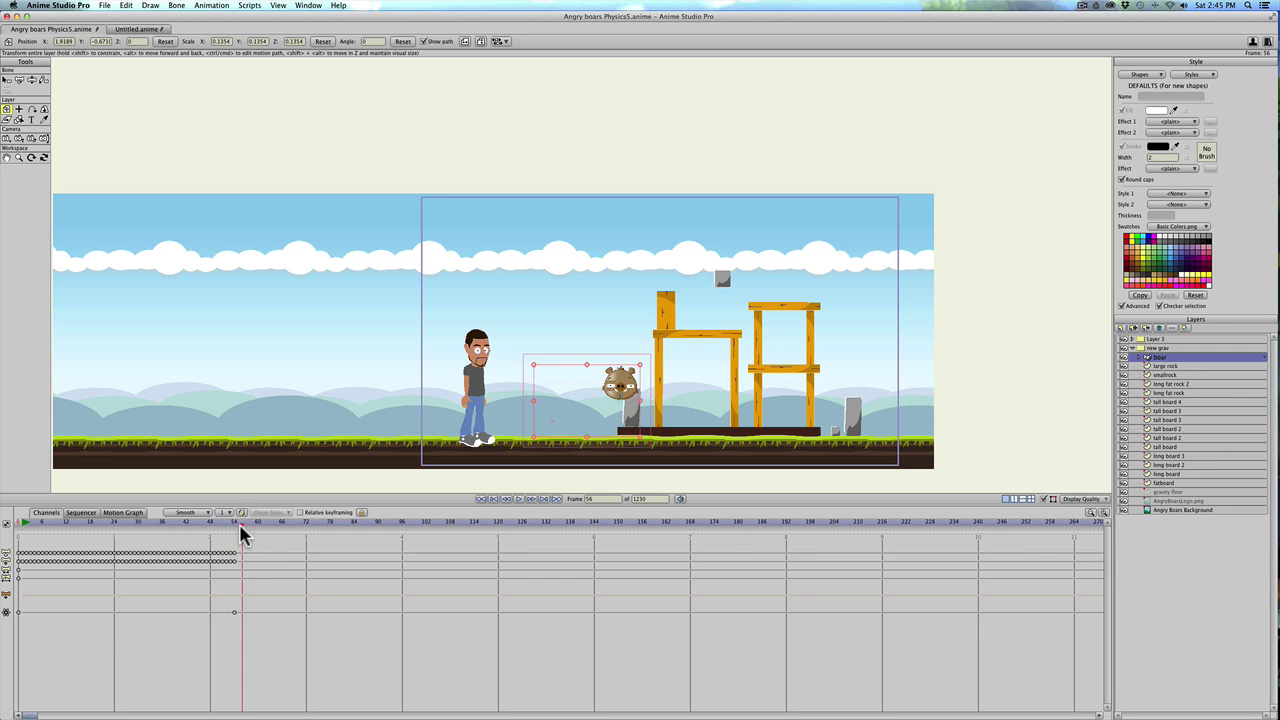
Preview the simulation to about frame 133 as the wooden tower collapses, then return to frame 53.
{"action": "double_click", "coordinate": [1168, 358]}
{"action": "left_click", "coordinate": [357, 131]}
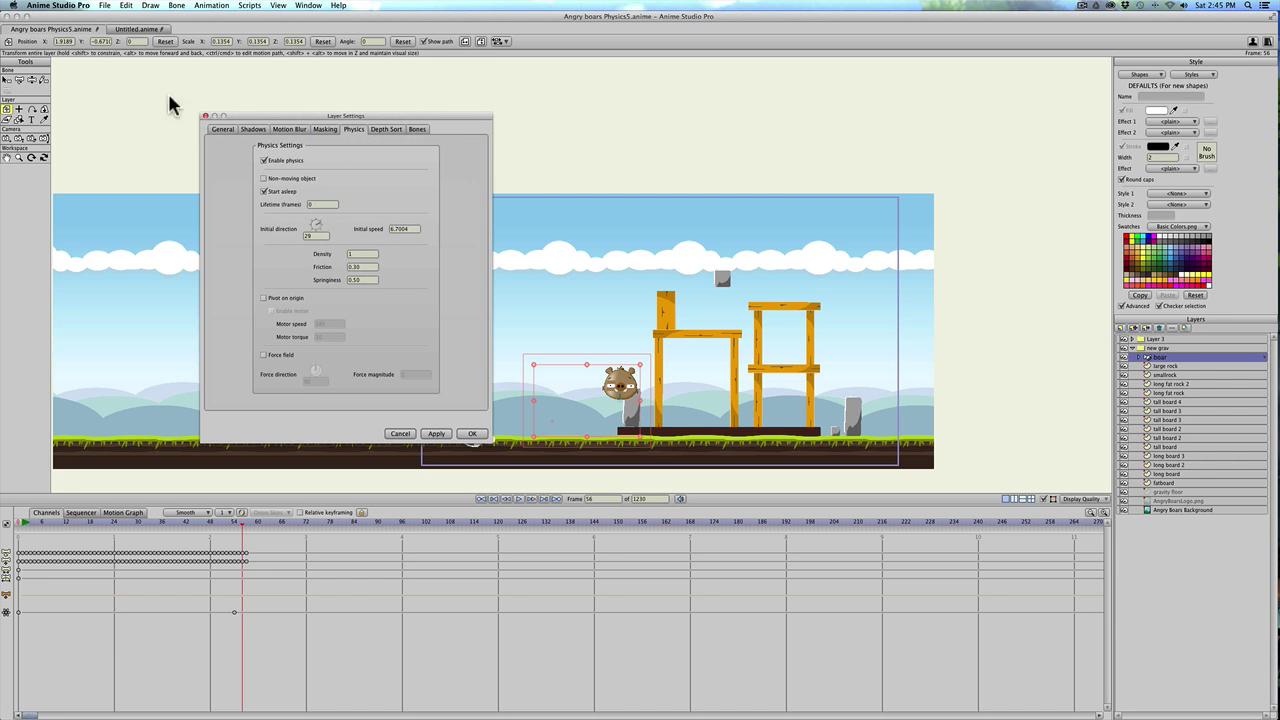
{"action": "left_click", "coordinate": [205, 116]}
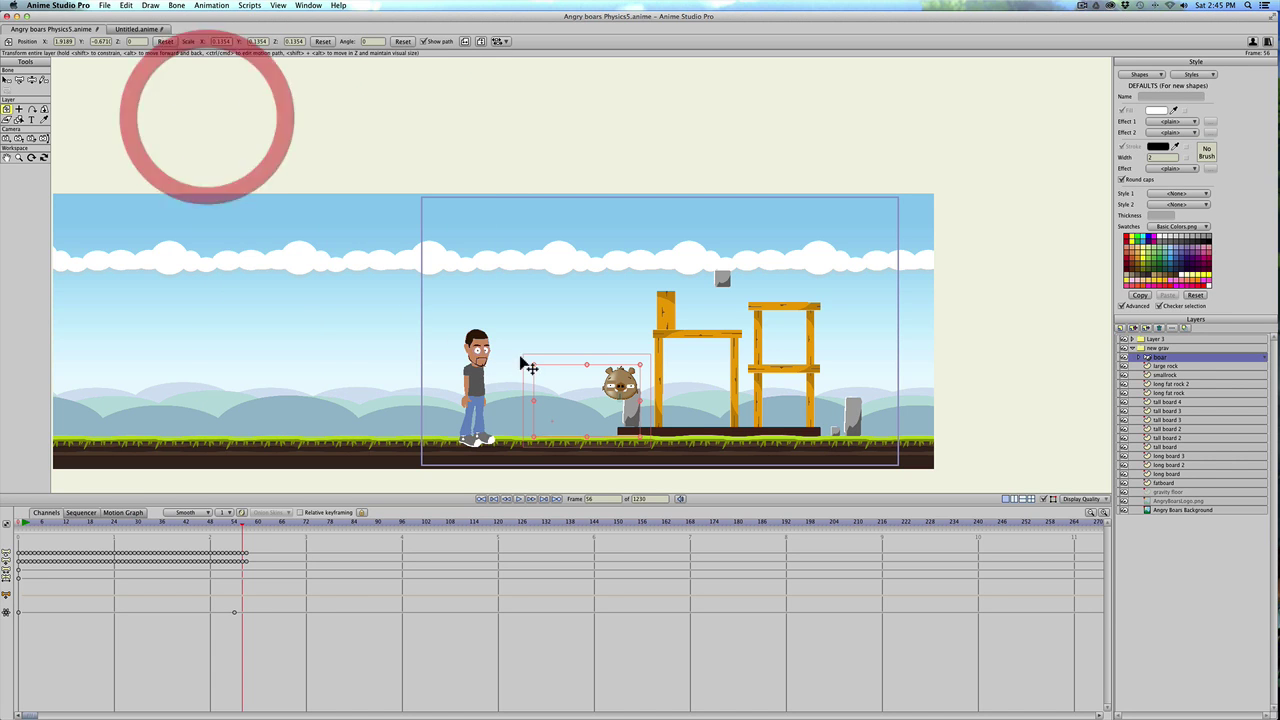
{"action": "left_click", "coordinate": [263, 523]}
{"action": "left_click_drag", "start_coordinate": [268, 530], "coordinate": [623, 471]}
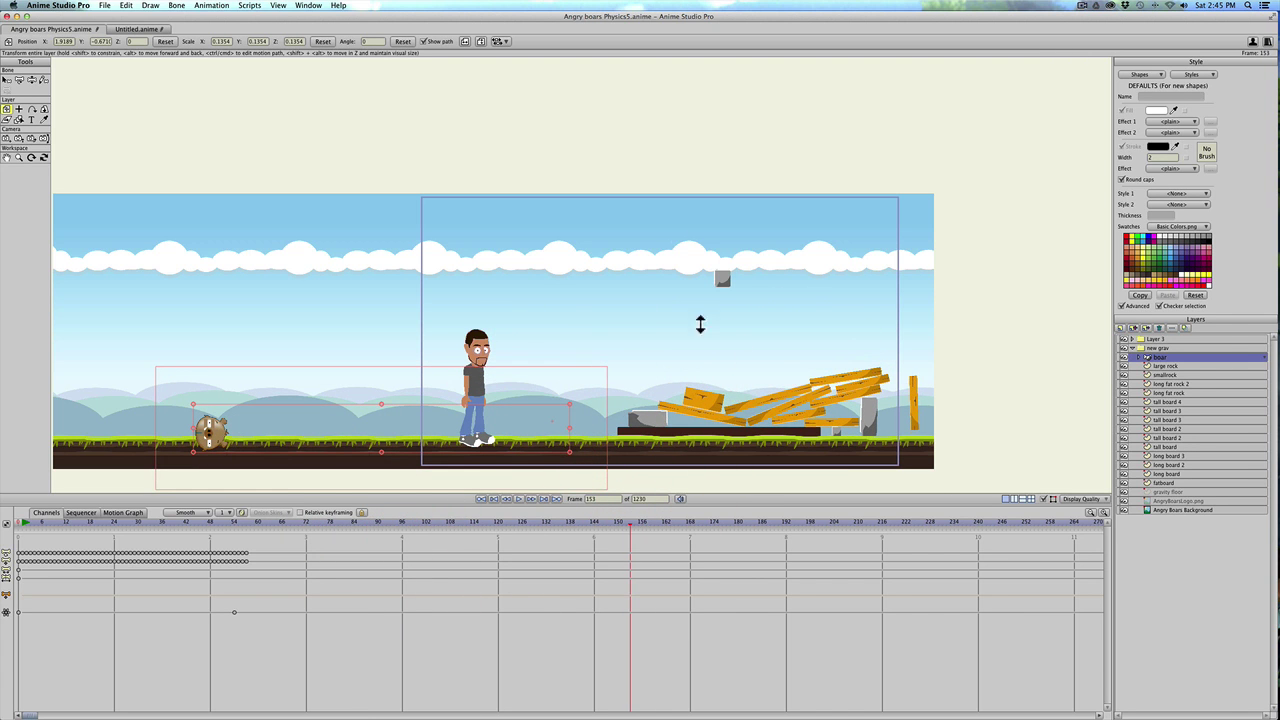
{"action": "key", "text": "Left"}
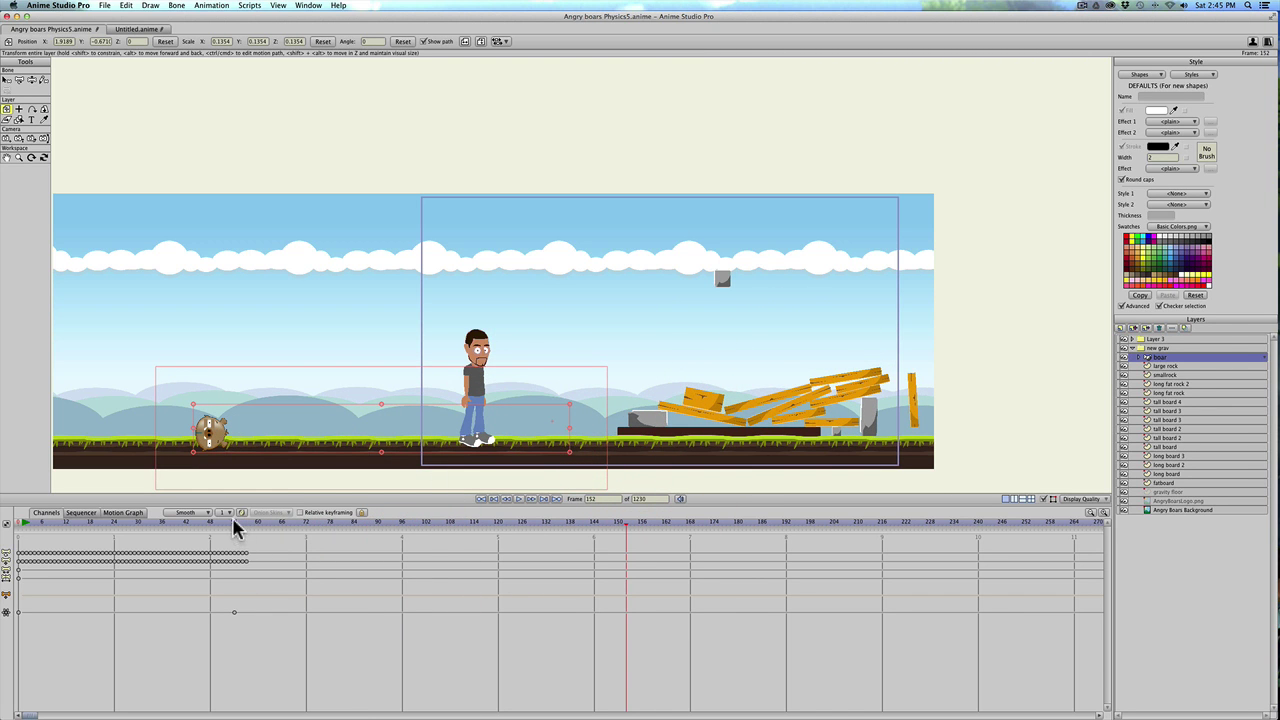
{"action": "left_click_drag", "start_coordinate": [248, 521], "coordinate": [234, 522]}
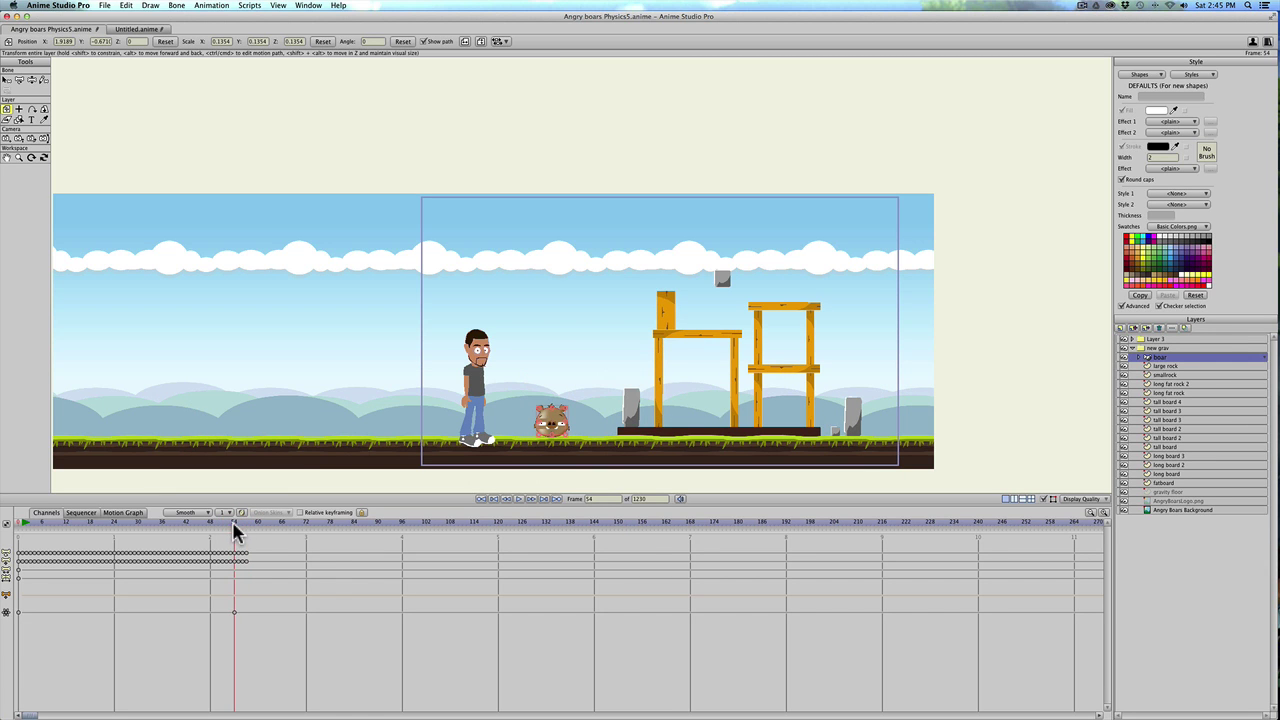
{"action": "double_click", "coordinate": [1200, 357]}
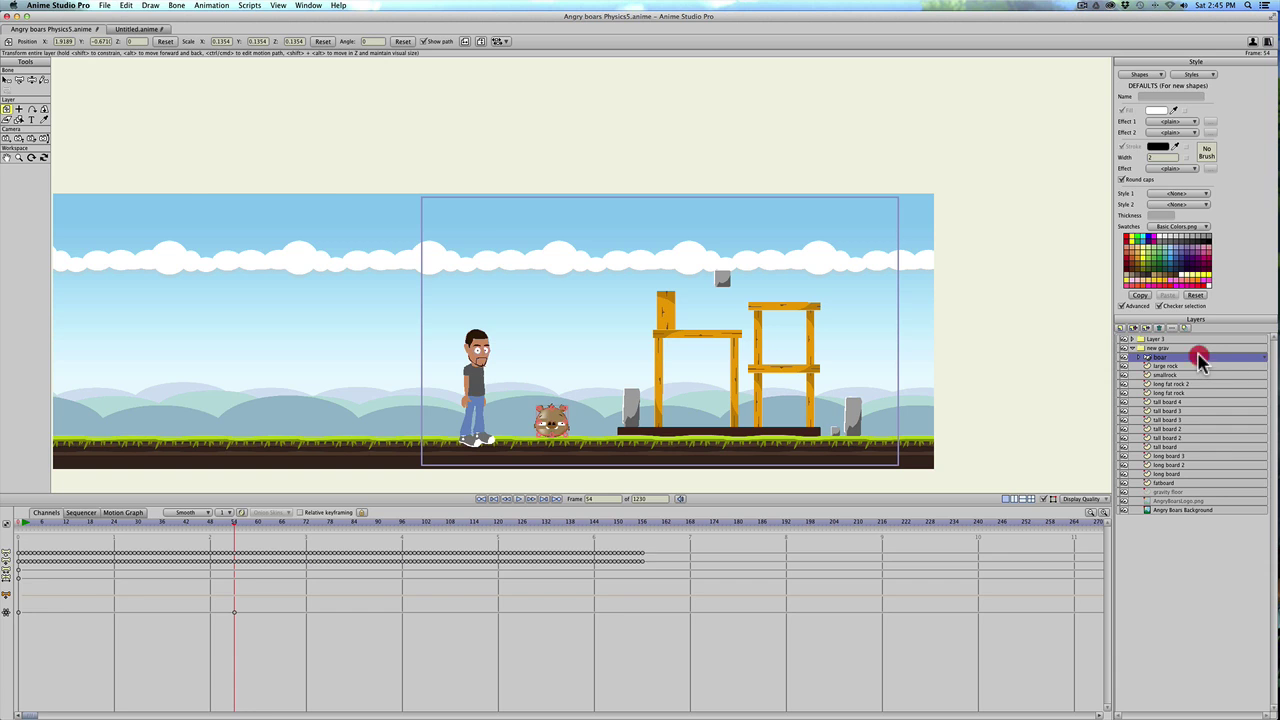
Set the boar's launch to direction 25.31 and speed 8.2754 with higher density, then preview the impact.
{"action": "left_click", "coordinate": [354, 130]}
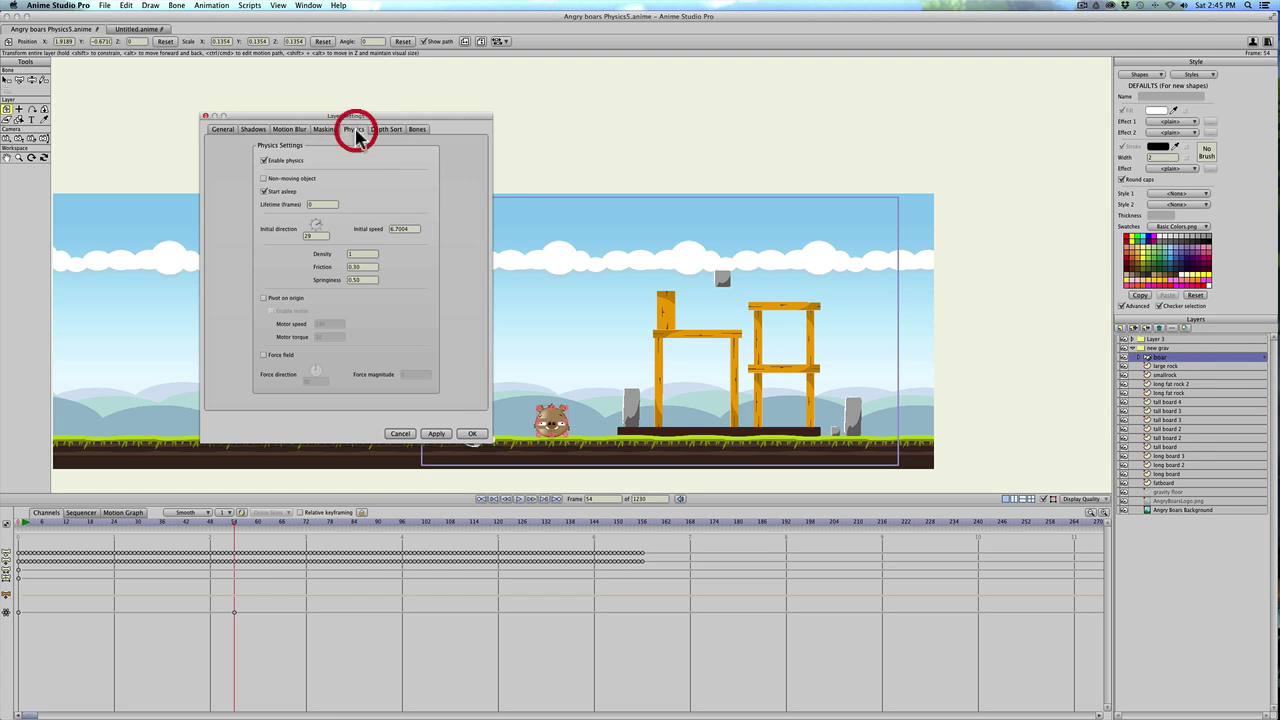
{"action": "left_click", "coordinate": [317, 224]}
{"action": "left_click", "coordinate": [406, 229]}
{"action": "left_click", "coordinate": [362, 254]}
{"action": "left_click", "coordinate": [438, 433]}
{"action": "left_click", "coordinate": [474, 433]}
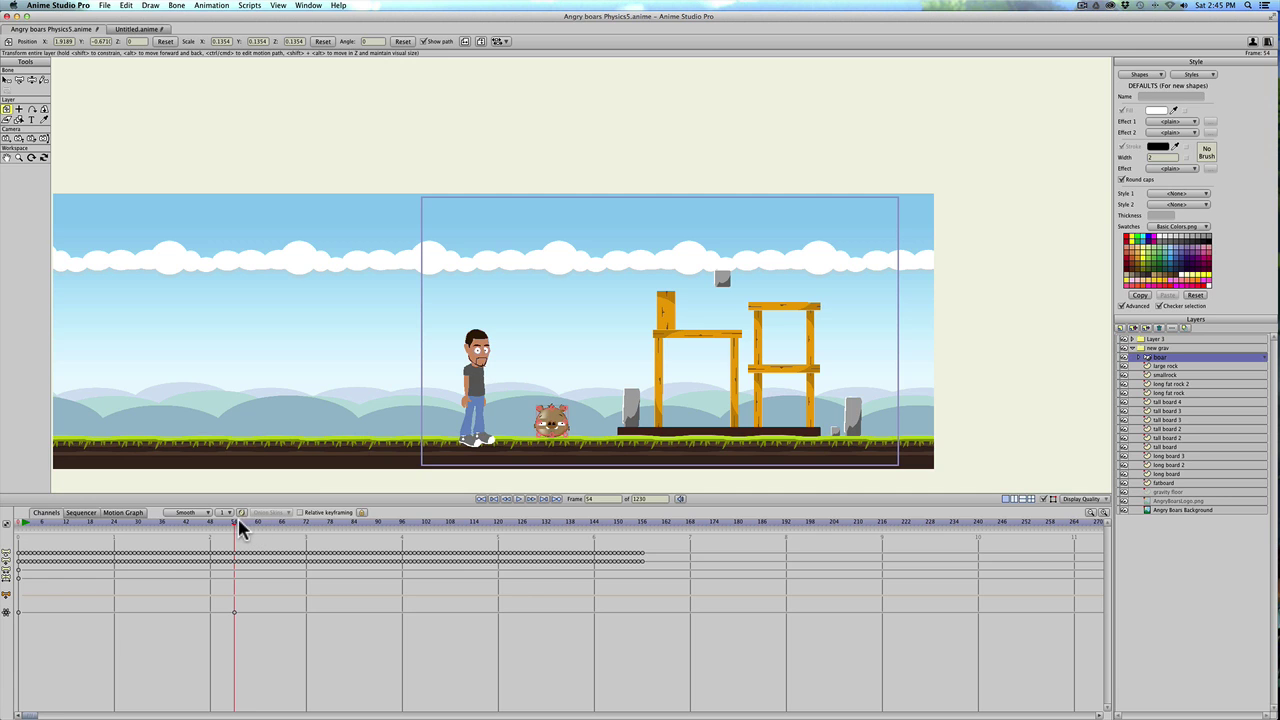
{"action": "mouse_move", "coordinate": [238, 521]}
{"action": "left_mouse_down"}
{"action": "mouse_move", "coordinate": [435, 527]}
{"action": "mouse_move", "coordinate": [236, 528]}
{"action": "mouse_move", "coordinate": [263, 520]}
{"action": "mouse_move", "coordinate": [229, 526]}
{"action": "mouse_move", "coordinate": [280, 526]}
{"action": "mouse_move", "coordinate": [231, 538]}
{"action": "left_mouse_up"}
{"action": "left_click", "coordinate": [208, 540]}
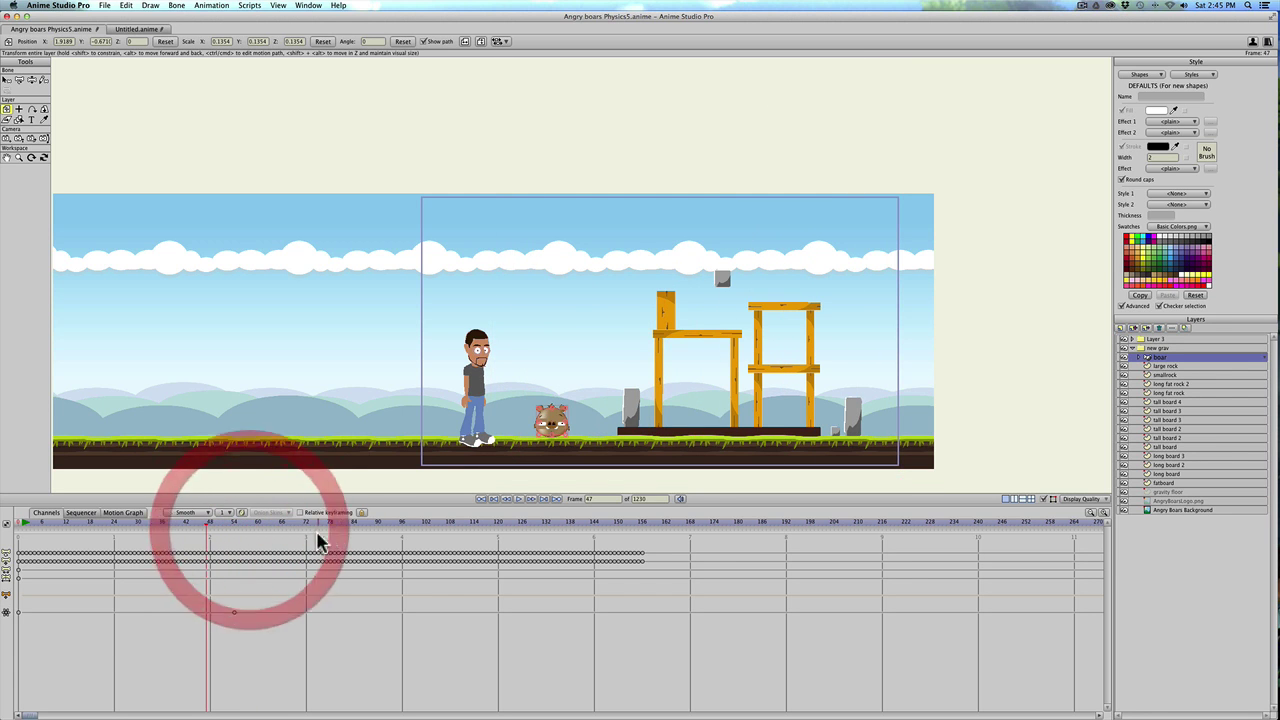
Lower the boar's launch direction angle and preview its flight into the tower, ending at frame 48.
{"action": "double_click", "coordinate": [1200, 357]}
{"action": "left_click", "coordinate": [355, 130]}
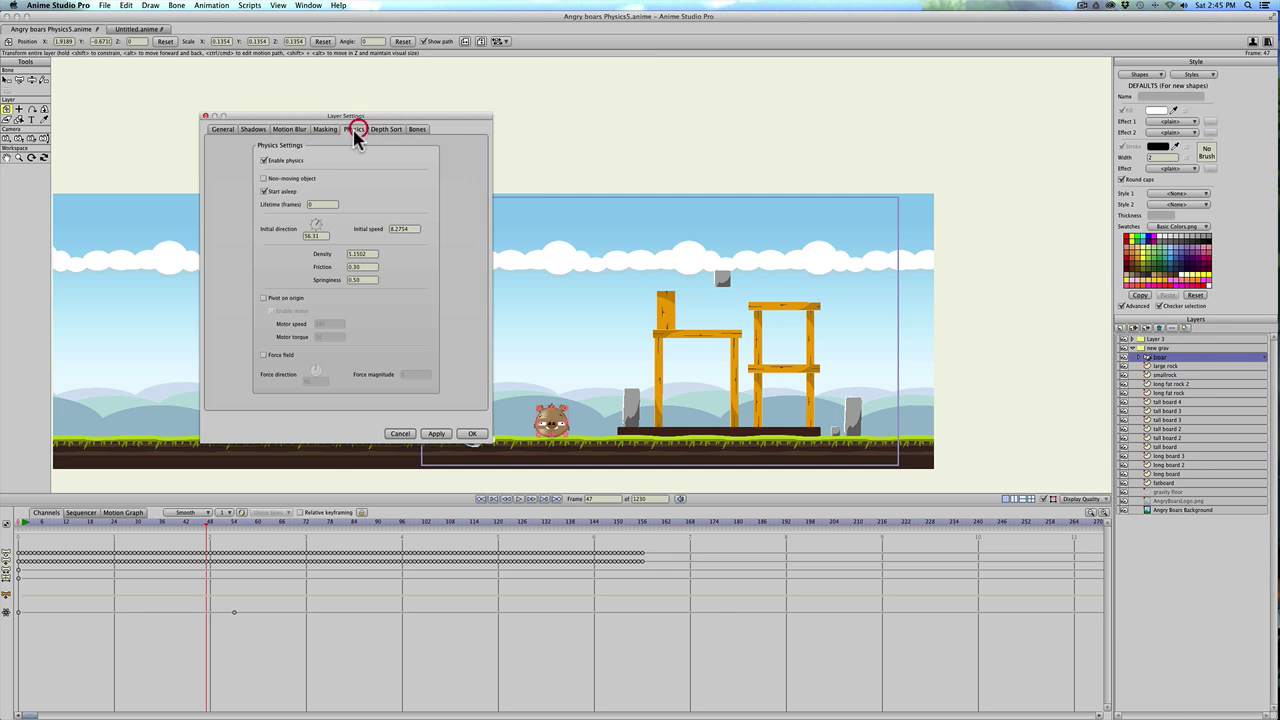
{"action": "left_click", "coordinate": [438, 434]}
{"action": "left_click_drag", "start_coordinate": [226, 524], "coordinate": [182, 528]}
{"action": "left_click", "coordinate": [317, 230]}
{"action": "left_click_drag", "start_coordinate": [216, 523], "coordinate": [338, 524]}
{"action": "left_click", "coordinate": [283, 556]}
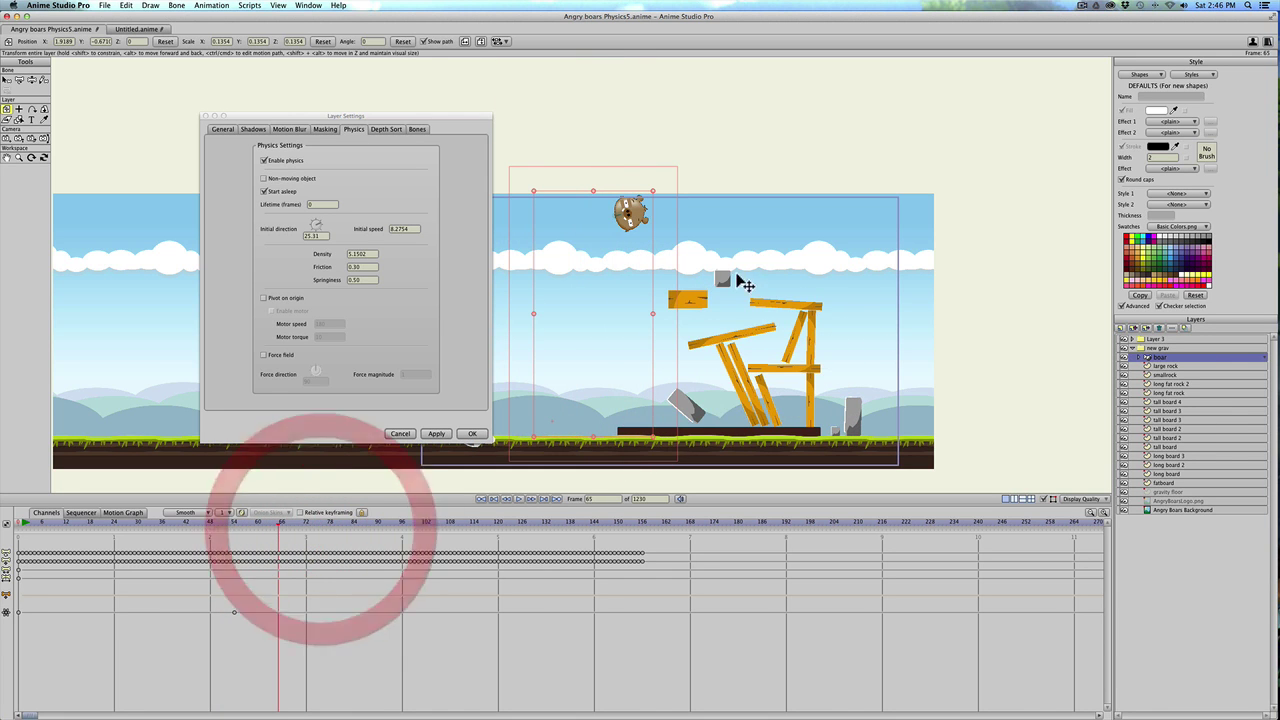
{"action": "left_click", "coordinate": [210, 524]}
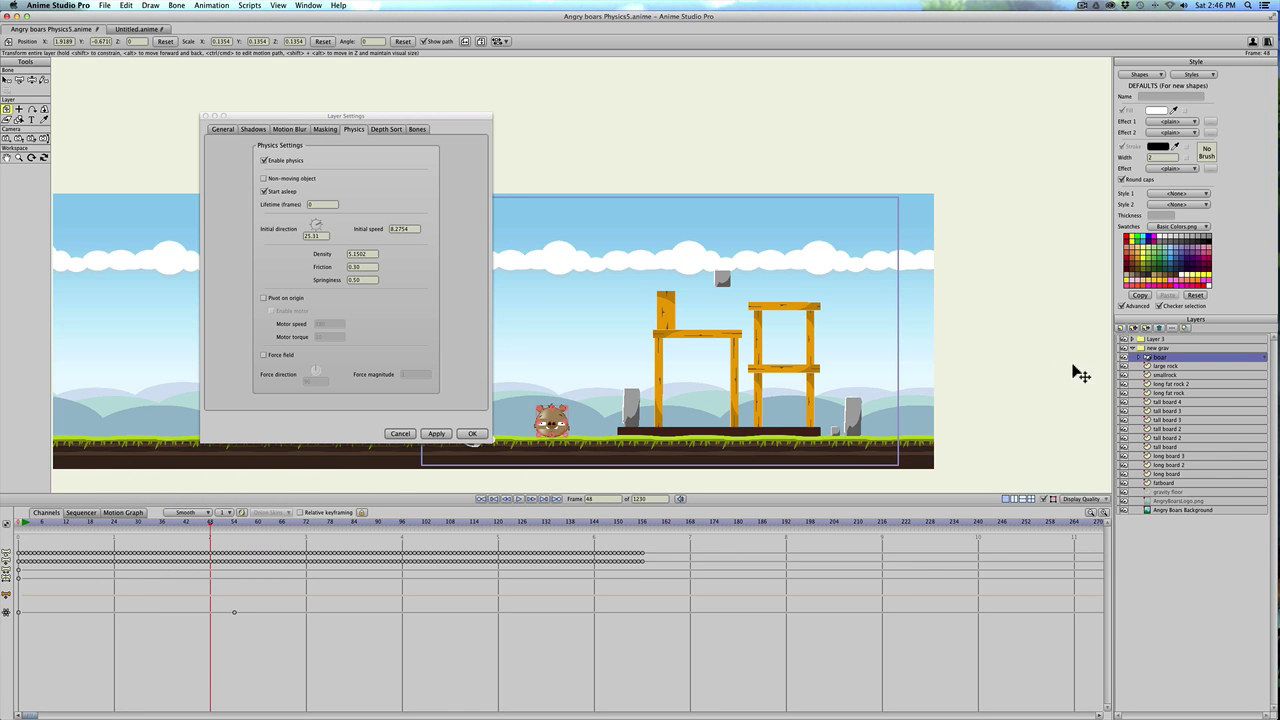
Rename the physics group to 'new grav' and lower its gravity magnitude from 2.8746.
{"action": "left_click", "coordinate": [1167, 348]}
{"action": "type", "text": "av"}
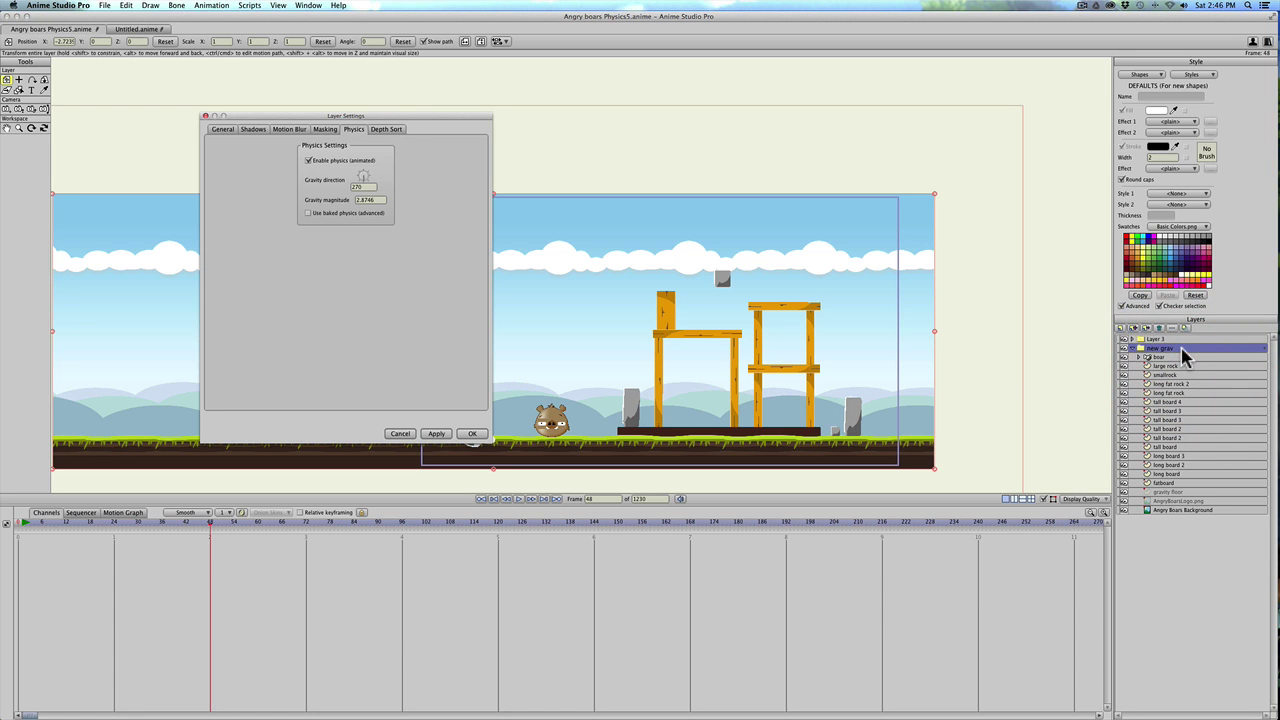
{"action": "double_click", "coordinate": [364, 200]}
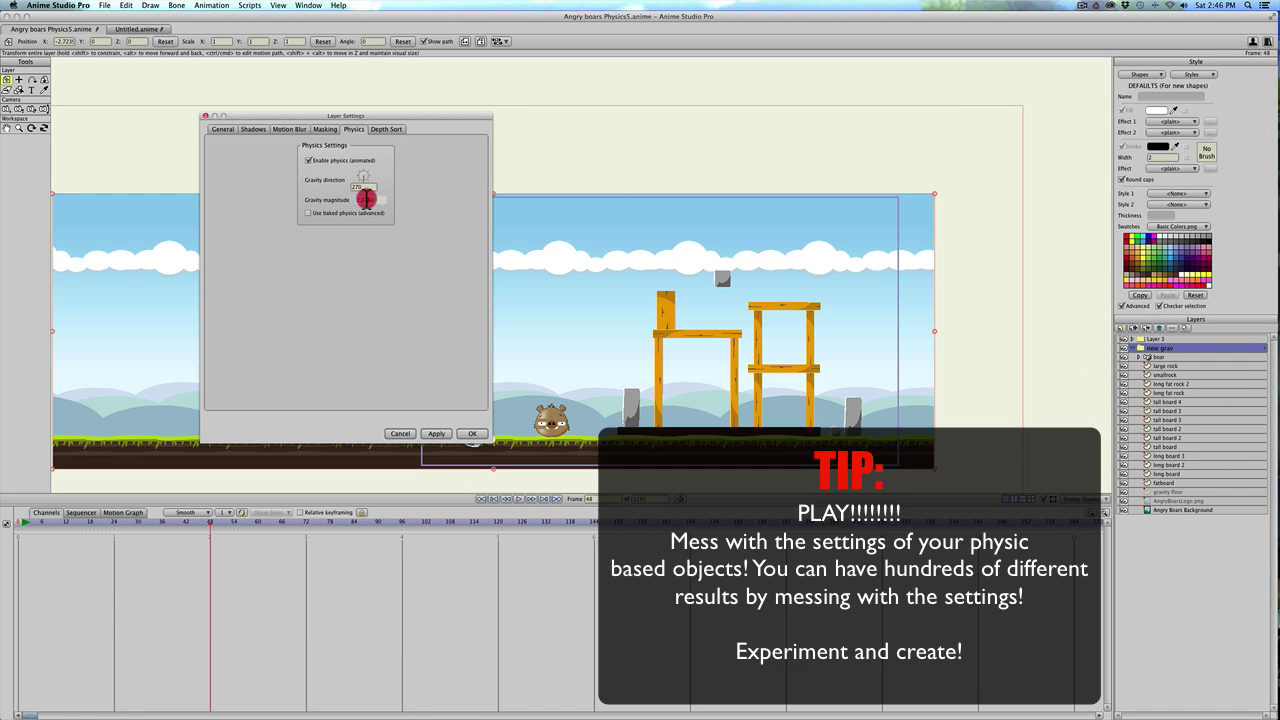
{"action": "type", "text": "1.6"}
{"action": "left_click", "coordinate": [438, 434]}
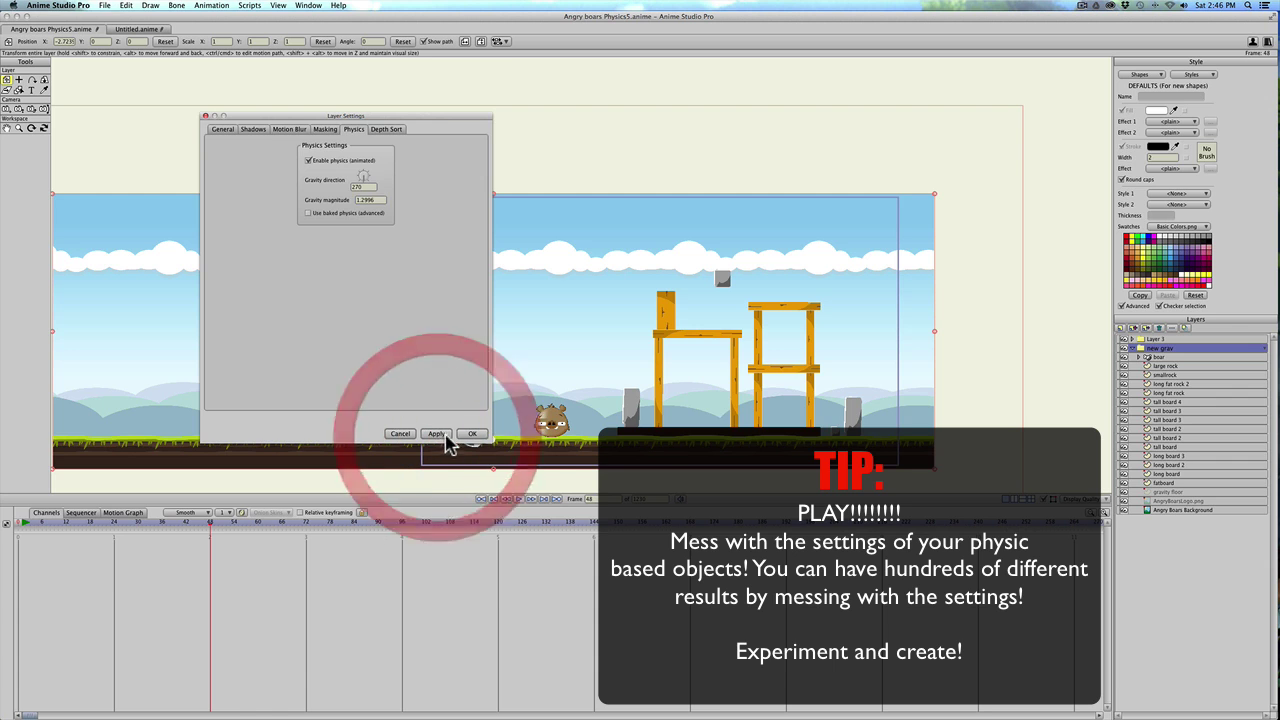
{"action": "left_click", "coordinate": [472, 434]}
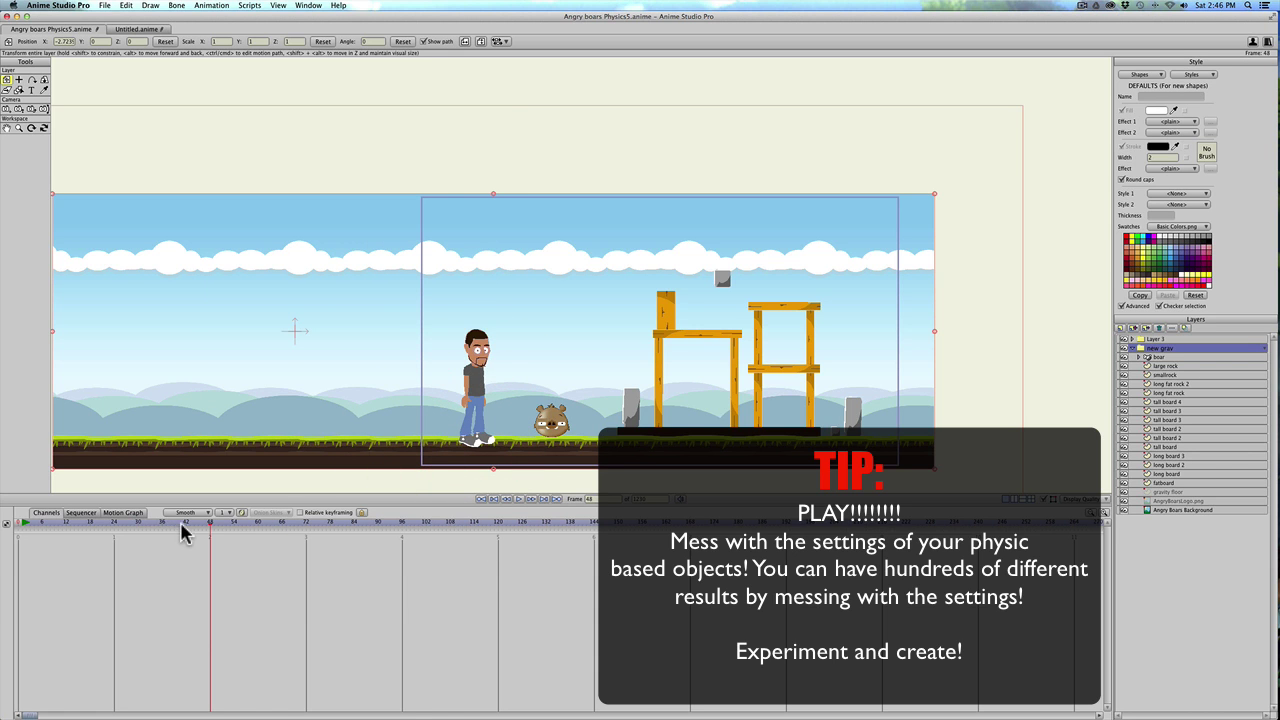
{"action": "left_click_drag", "start_coordinate": [180, 521], "coordinate": [347, 538]}
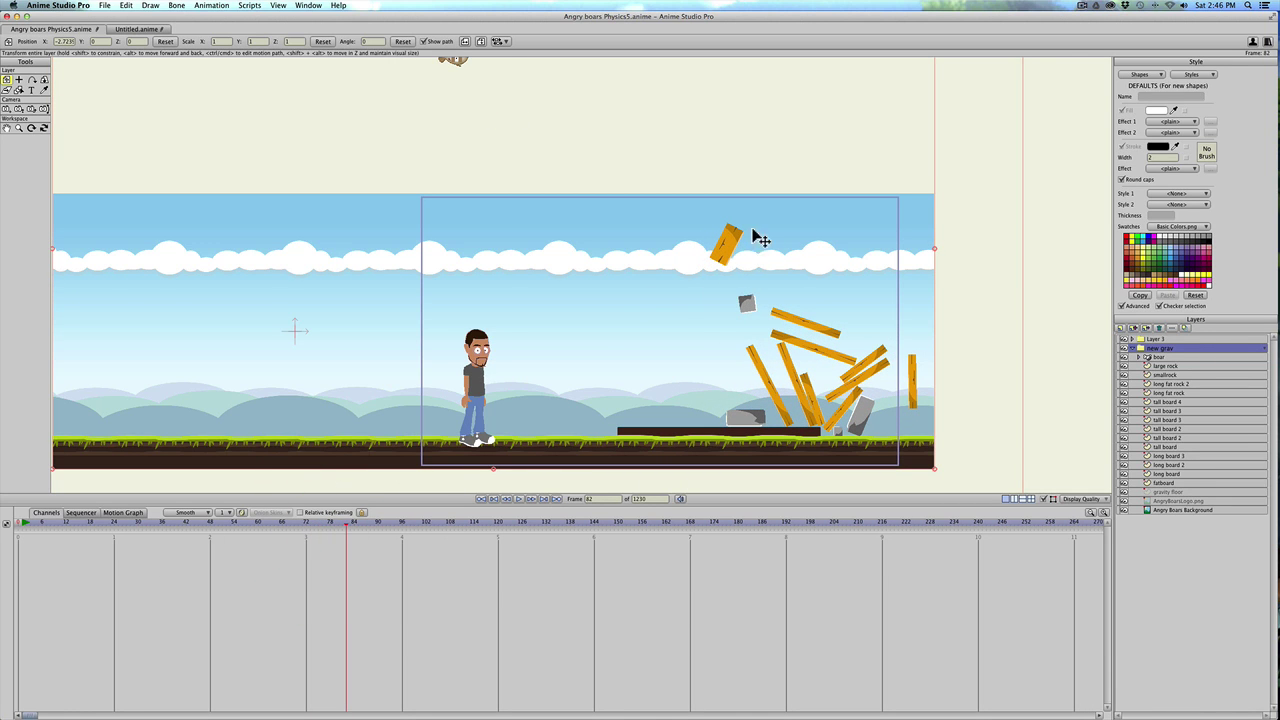
{"action": "left_click_drag", "start_coordinate": [194, 523], "coordinate": [548, 528]}
{"action": "left_click", "coordinate": [366, 523]}
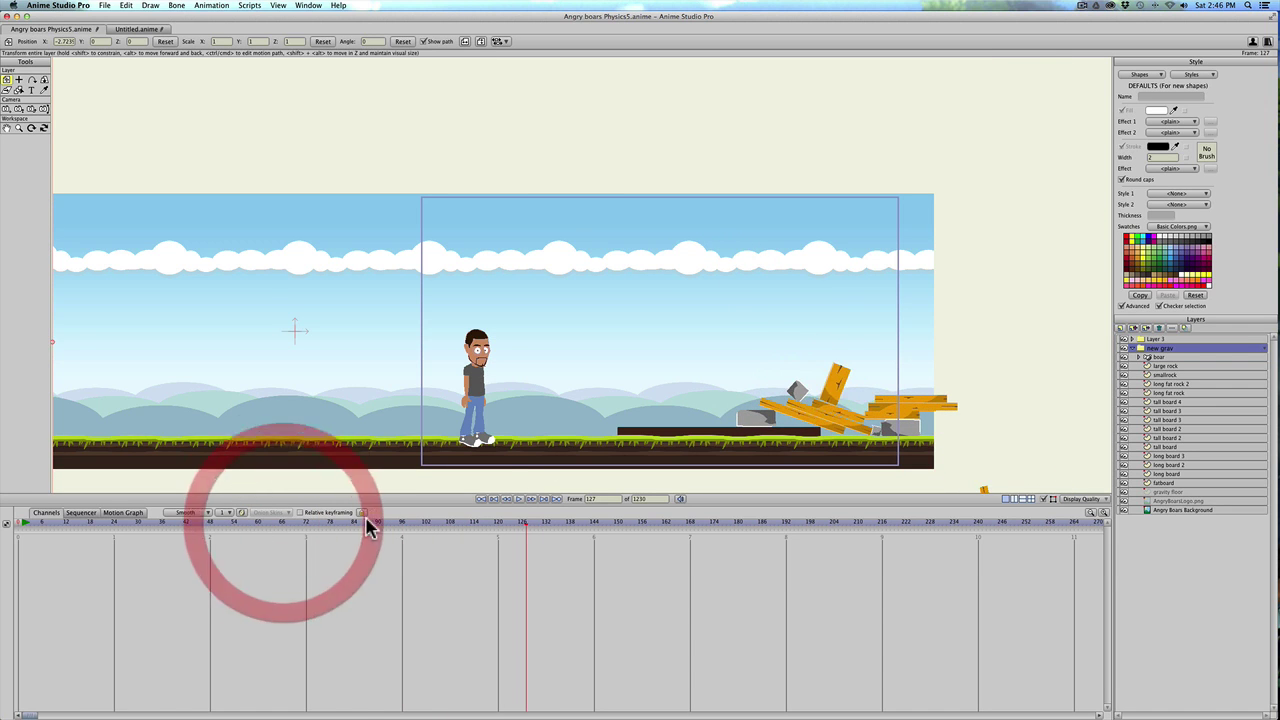